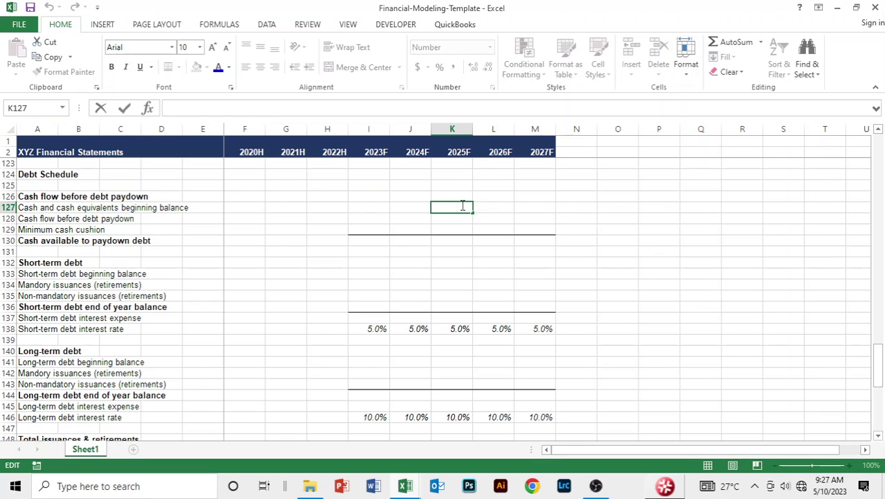
Examine the Debt Schedule layout in rows 124 to 154, covering cash flow before debt paydown, short-term debt, long-term debt and interest rows.
left_click(445, 252)
left_click(402, 260)
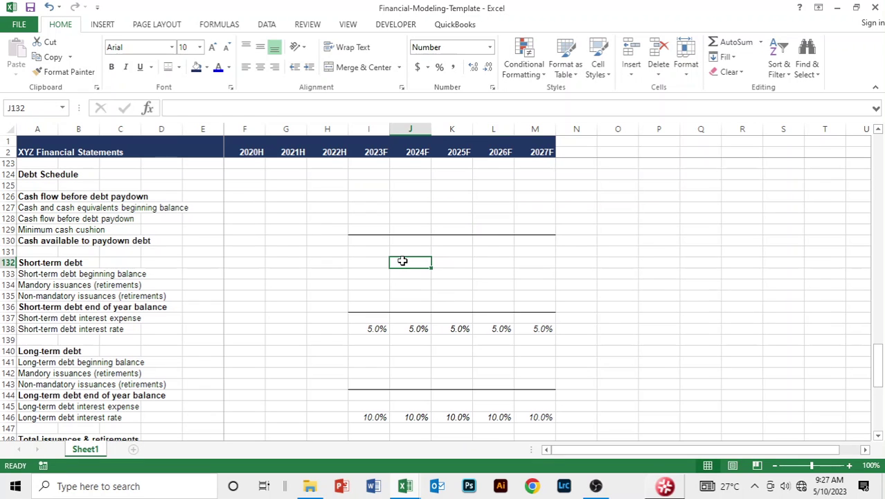
scroll(402, 261, "down", 2)
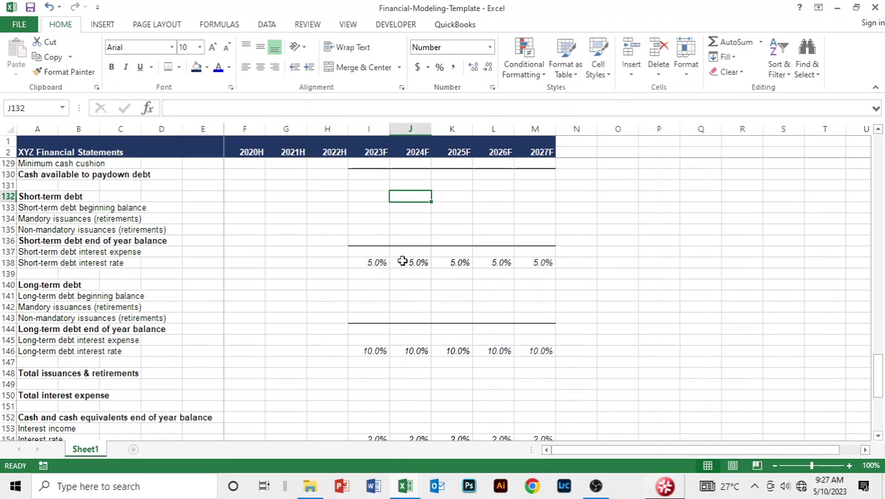
scroll(402, 274, "down", 1)
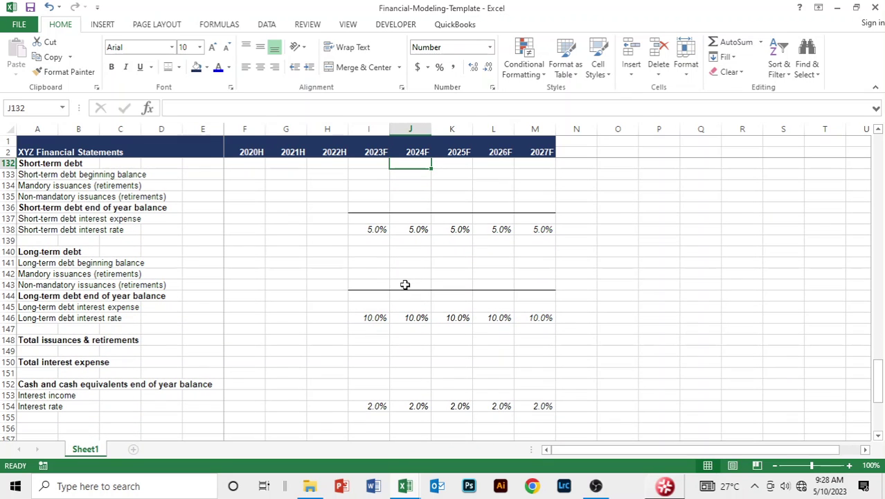
scroll(415, 302, "down", 1)
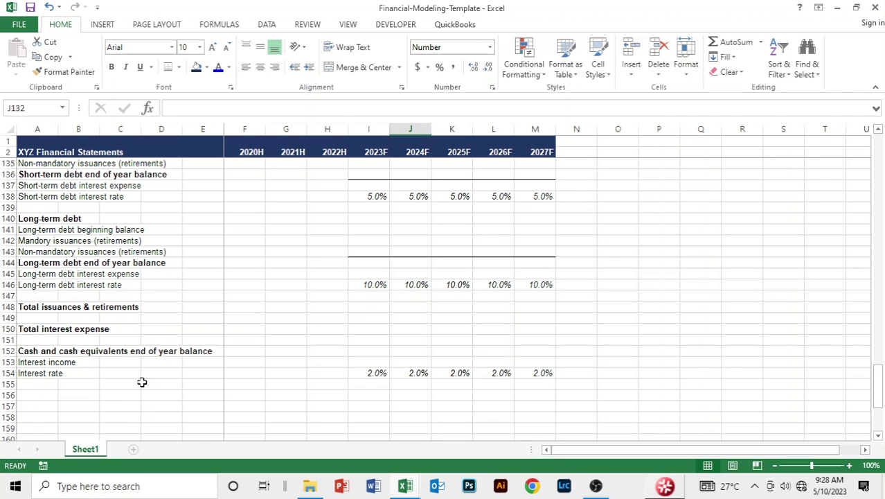
left_click(380, 305)
left_click(420, 206)
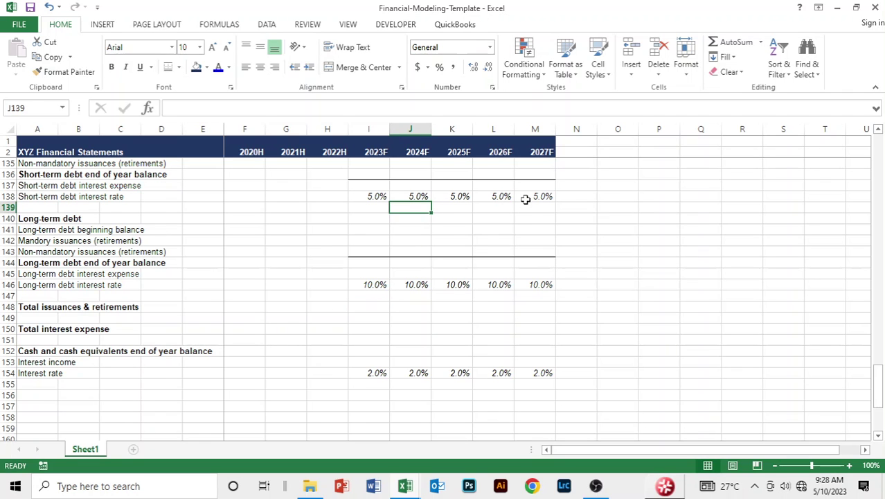
scroll(526, 196, "up", 1)
scroll(511, 192, "up", 2)
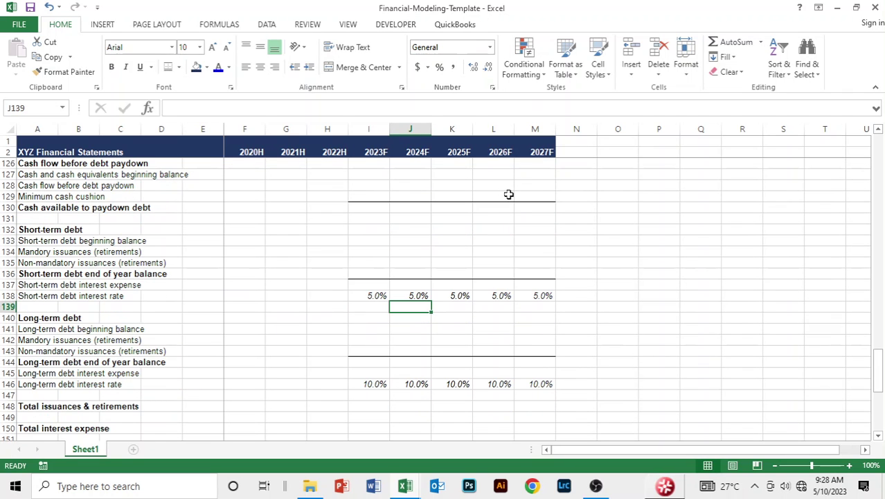
left_click(399, 217)
left_click(416, 186)
left_click(499, 185)
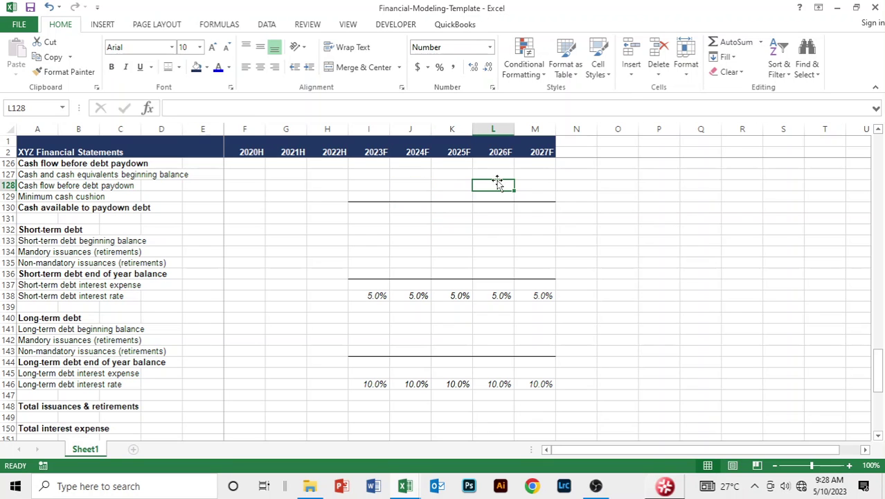
scroll(513, 193, "up", 1)
left_click(450, 206)
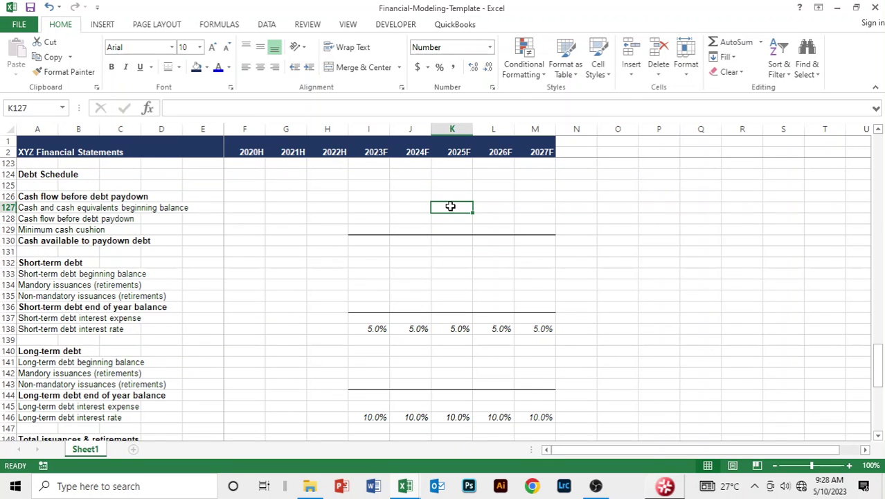
left_click(370, 206)
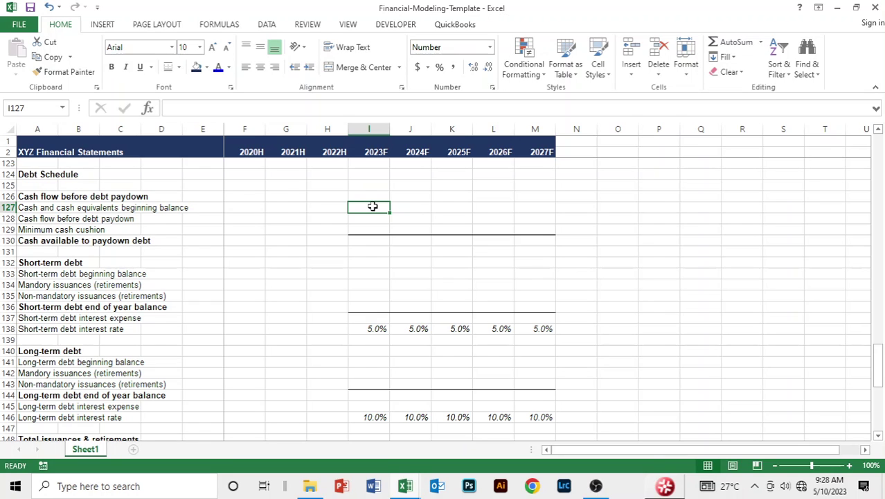
key("Down")
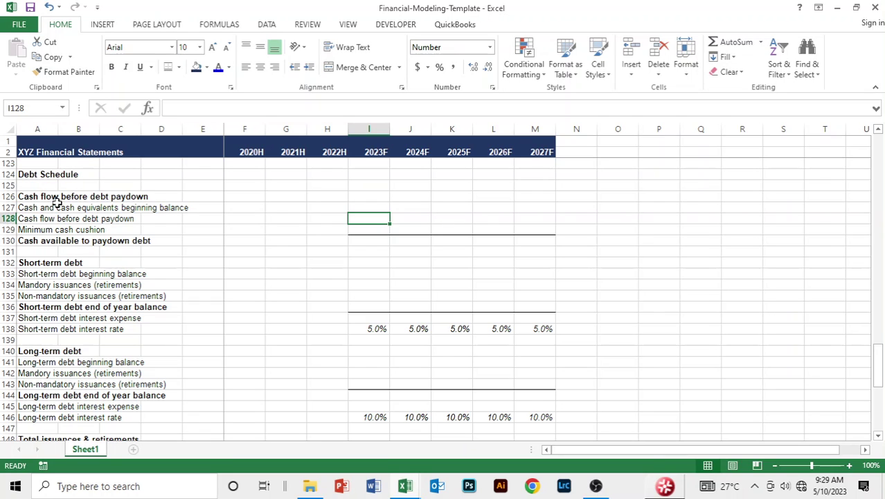
Link the 2022H cash and cash equivalents end of year balance in H152 to the balance sheet cash with =H63.
key("Down")
key("Down")
key("Down")
key("Down")
key("Down")
key("Down")
key("Down")
key("Down")
key("Down")
key("Down")
key("Down")
key("Down")
key("Down")
key("Down")
key("Down")
key("Down")
key("Down")
key("Down")
key("Down")
key("Down")
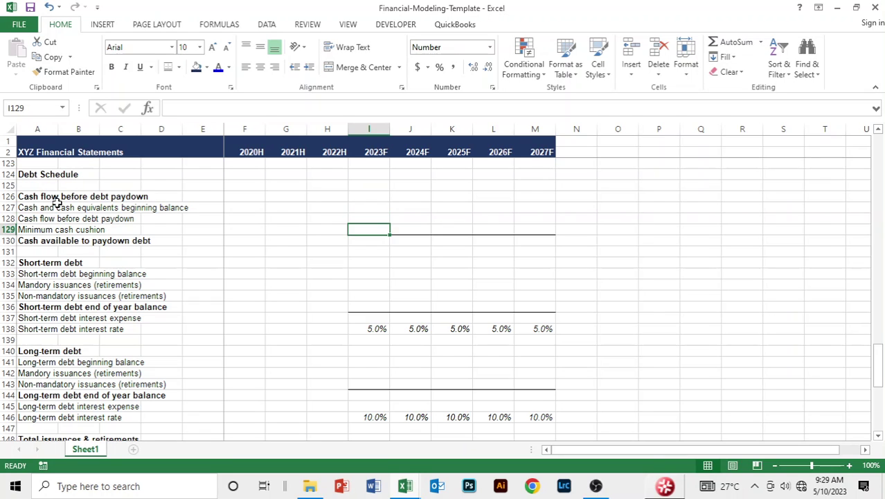
key("Up")
key("Up")
key("Up")
key("Up")
key("Up")
key("Up")
key("Up")
key("Up")
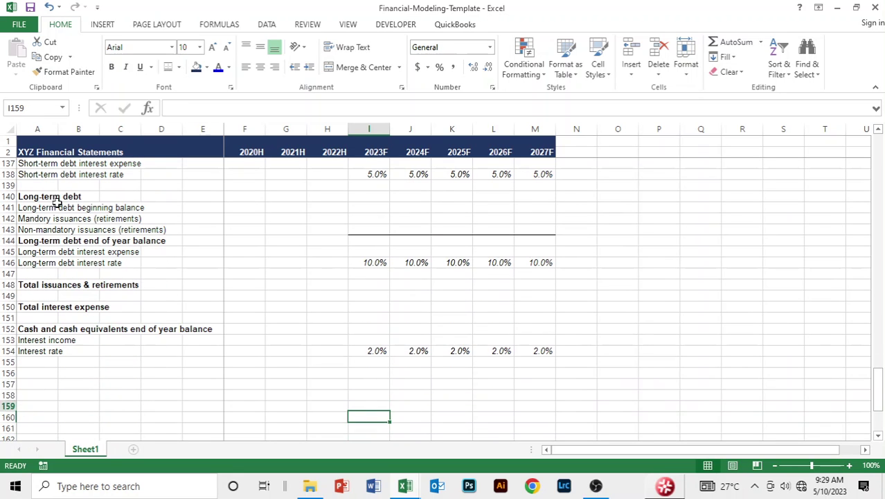
key("Up")
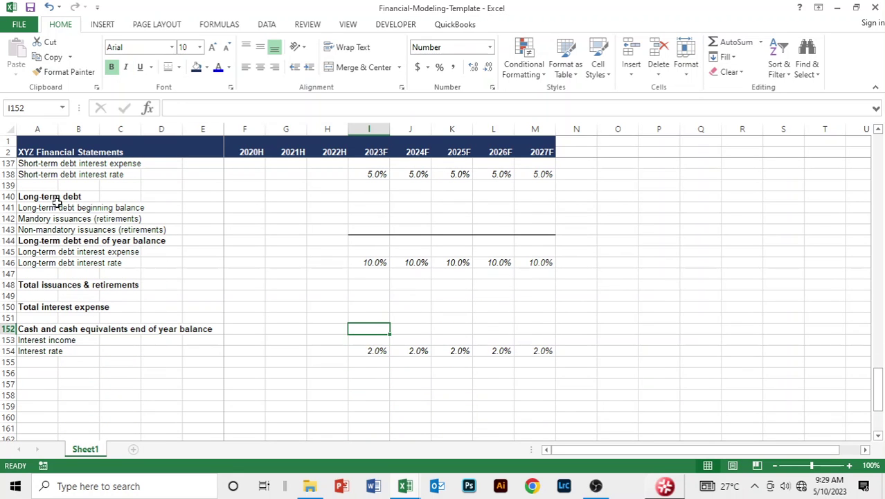
key("Left")
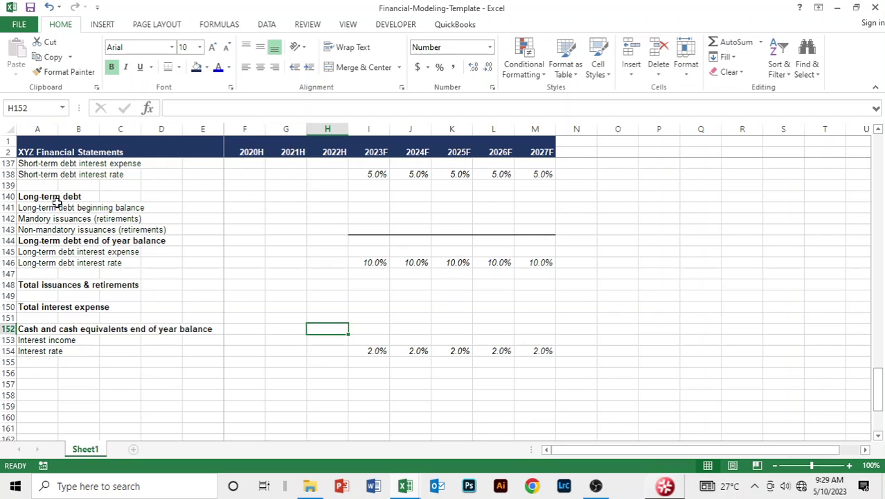
type("=")
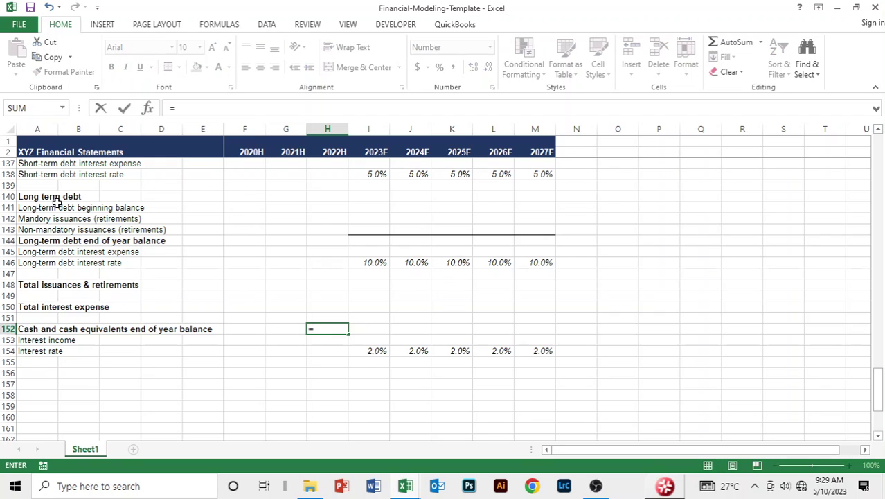
key("Up")
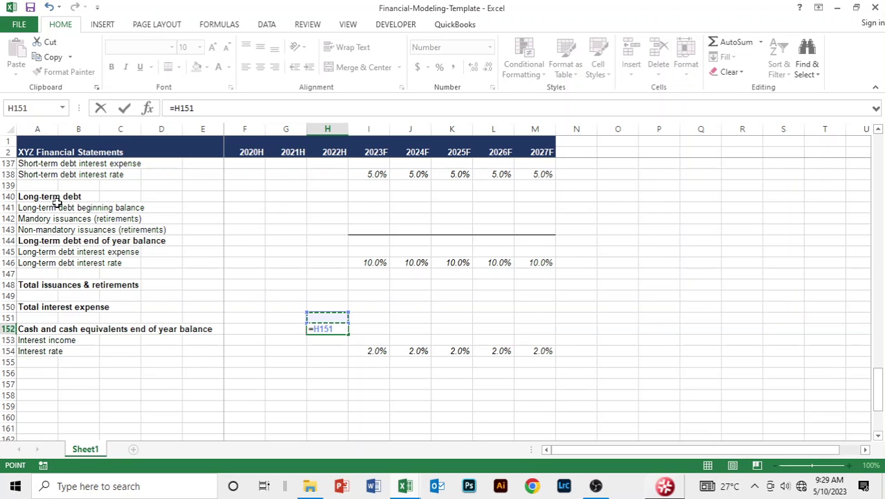
key("Up")
key("Up")
key("Up")
key("Up")
key("Up")
key("Up")
key("Up")
key("Up")
key("Up")
key("Up")
key("Up")
key("Up")
key("Up")
key("Up")
key("Up")
key("Up")
key("Up")
key("Up")
key("Up")
key("Up")
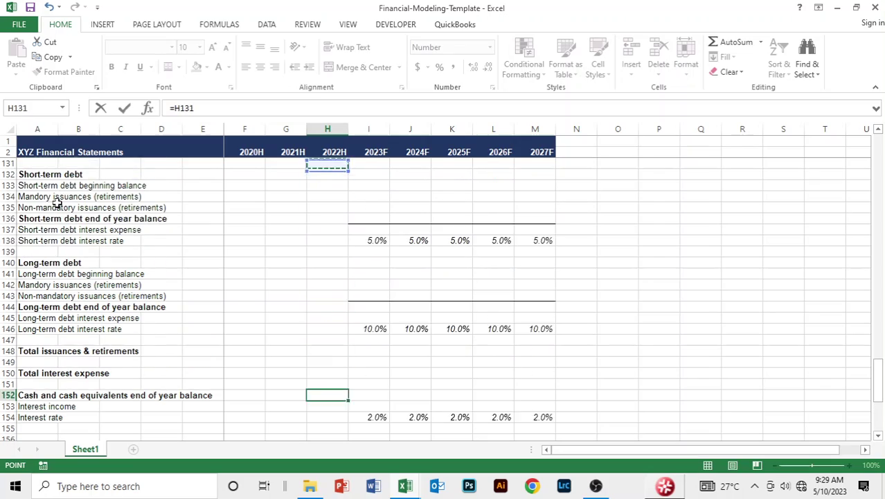
key("Up")
key("Up")
key("Up")
key("Up")
key("Up")
key("Up")
key("Up")
key("Up")
key("Up")
key("Up")
key("Up")
key("Up")
key("Up")
key("Up")
key("Up")
key("Up")
key("Up")
key("Up")
key("Up")
key("Up")
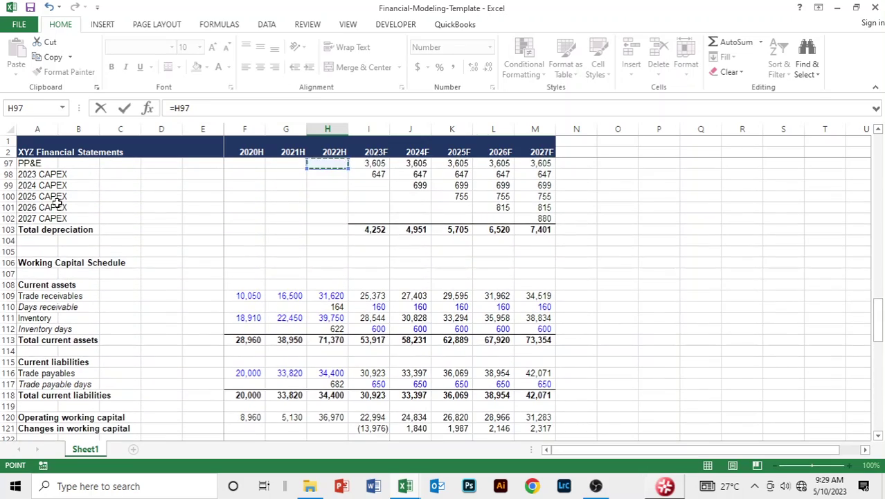
key("Up")
key("Up")
key("Up")
key("Up")
key("Up")
key("Up")
key("Up")
key("Up")
key("Up")
key("Up")
key("Up")
key("Up")
key("Up")
key("Up")
key("Up")
key("Up")
key("Up")
key("Up")
key("Up")
key("Up")
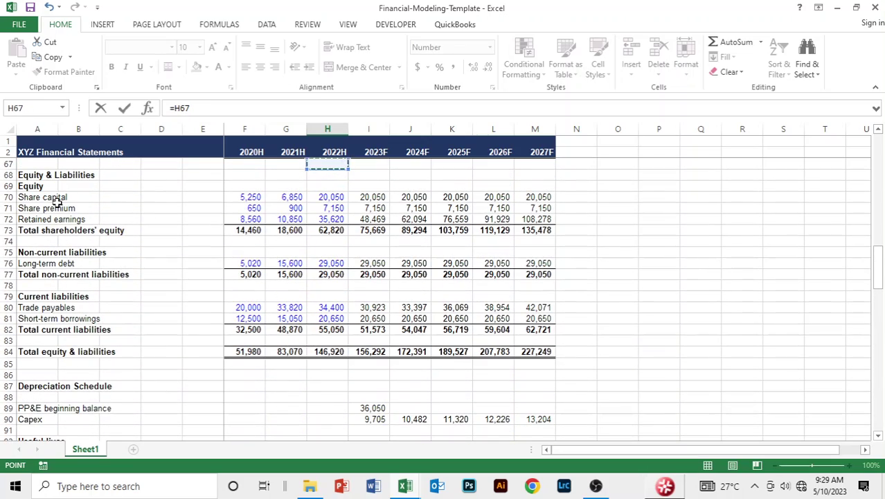
key("Up")
key("Up")
key("Up")
key("Up")
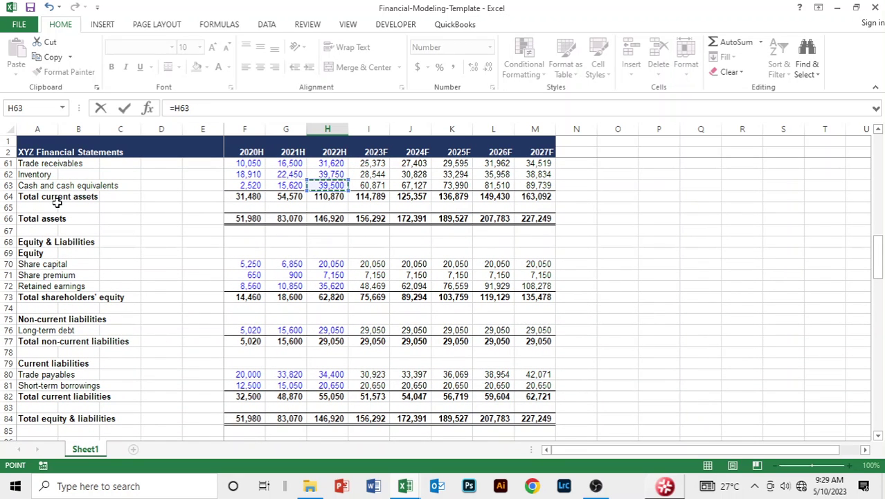
key("Return")
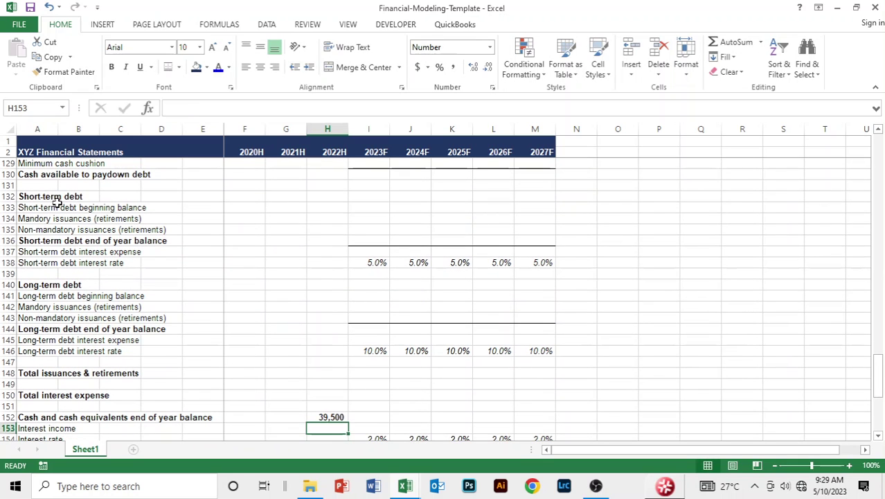
Link the 2023F cash and cash equivalents beginning balance in I127 to the prior year's ending balance with =H152.
key("Up")
key("Up")
key("Up")
key("Up")
key("Up")
key("Up")
key("Up")
key("Up")
key("Up")
key("Up")
key("Up")
key("Up")
key("Up")
key("Up")
key("Up")
key("Up")
key("Up")
key("Up")
key("Up")
key("Up")
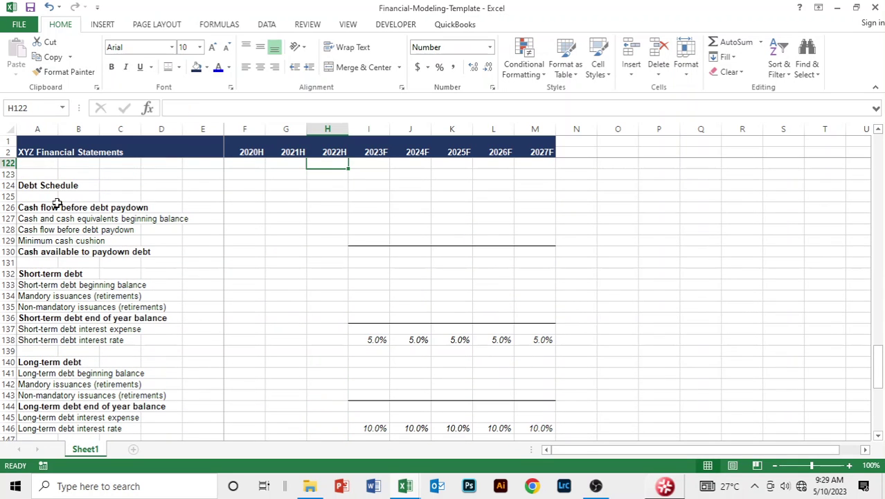
key("Down")
key("Down")
key("Down")
key("Down")
key("Down")
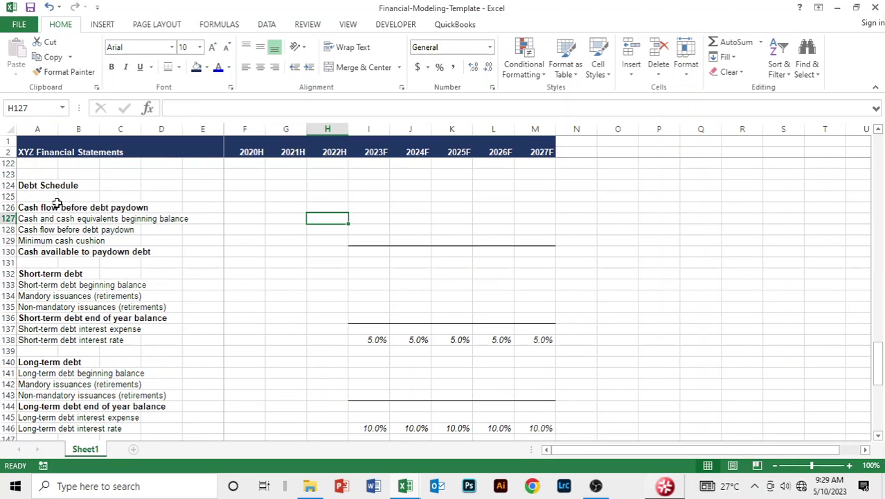
key("Right")
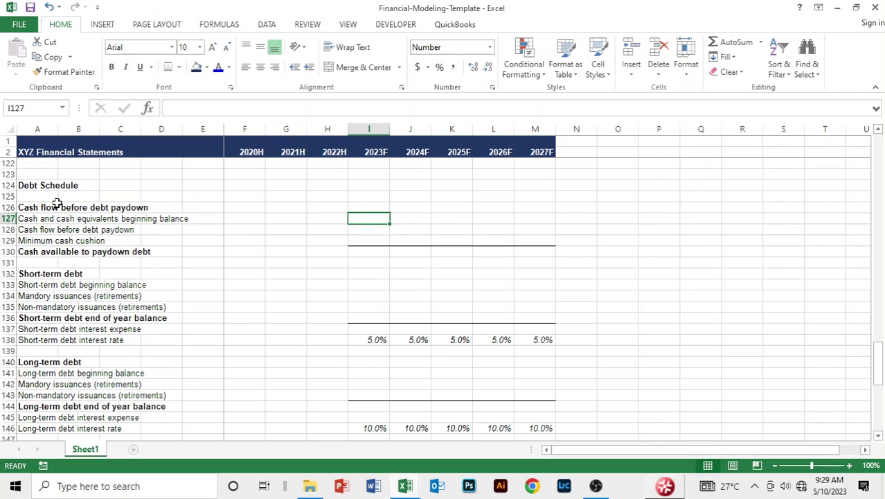
type("=")
key("Down")
key("Down")
key("Down")
key("Down")
key("Down")
key("Down")
key("Down")
key("Down")
key("Down")
key("Down")
key("Down")
key("Down")
key("Down")
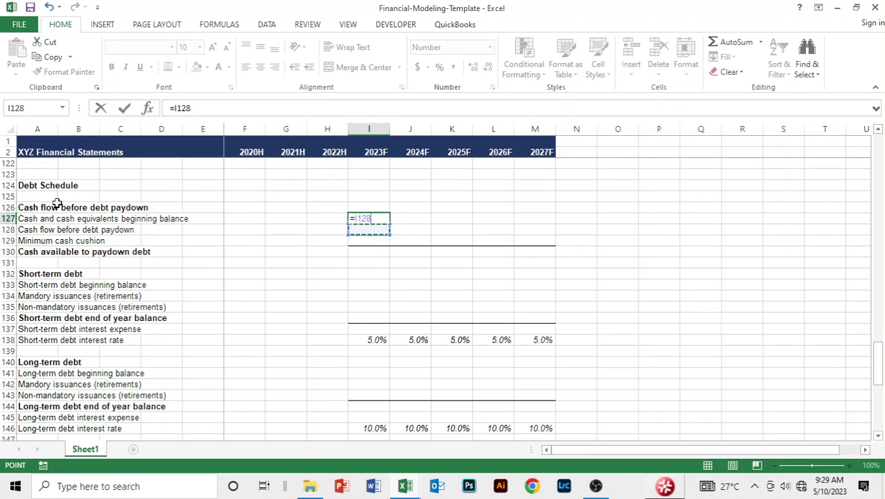
key("Down")
key("Down")
key("Down")
key("Down")
key("Down")
key("Down")
key("Down")
key("Down")
key("Down")
key("Down")
key("Down")
key("Down")
key("Down")
key("Down")
key("Down")
key("Down")
key("Down")
key("Down")
key("Down")
key("Down")
key("Up")
key("Up")
key("Up")
key("Up")
key("Up")
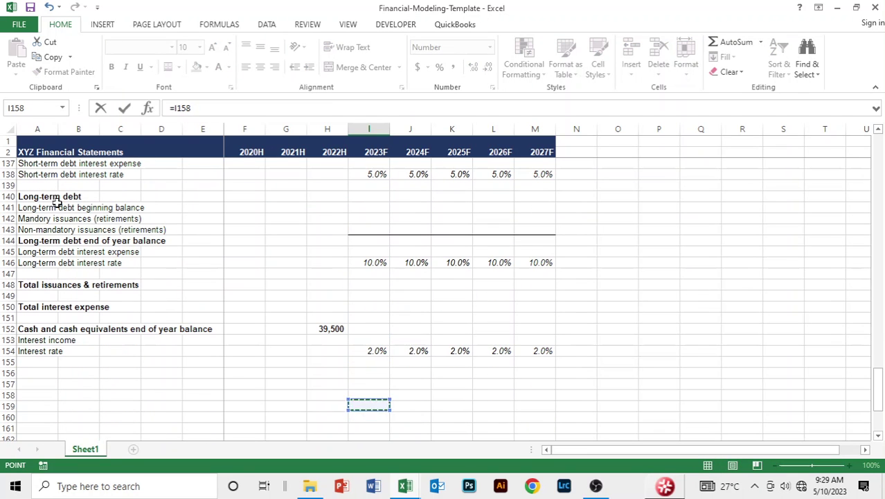
key("Up")
key("Up")
key("Up")
key("Left")
key("Return")
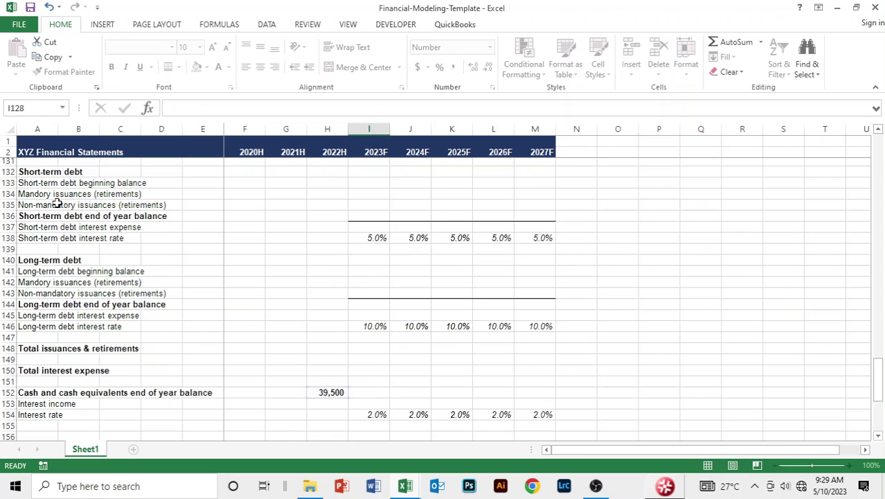
Fill the beginning cash balance formula from I127 across the 2024F to 2027F forecast columns through M127.
key("Up")
key("Up")
key("Up")
key("Up")
key("Up")
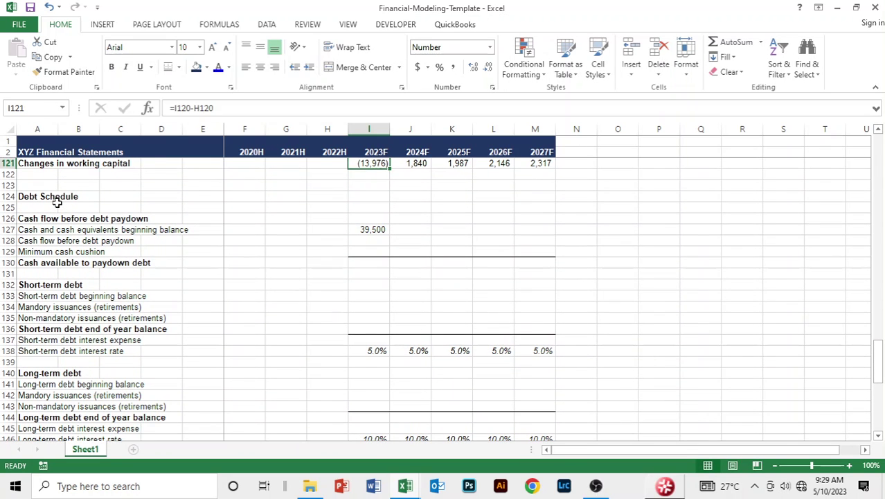
key("Down")
key("Down")
key("Down")
key("Down")
key("Down")
key("Up")
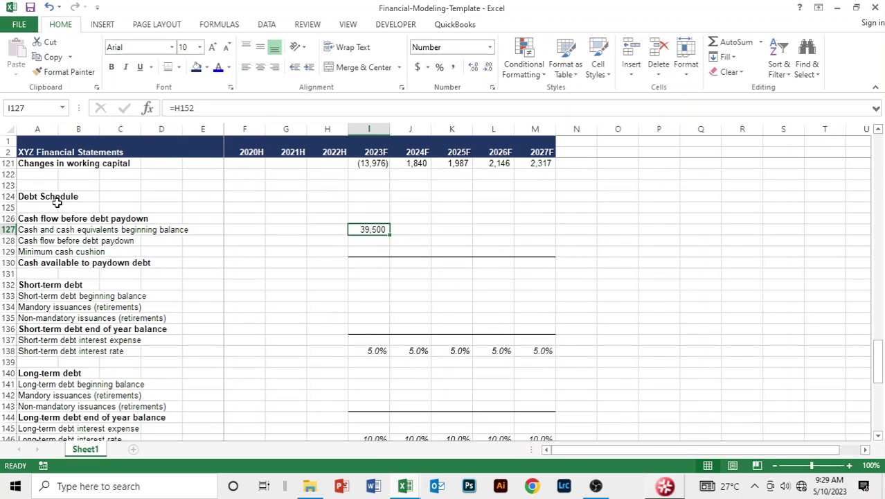
key("shift+Right")
key("shift+Right")
key("shift+Right")
key("shift+Right")
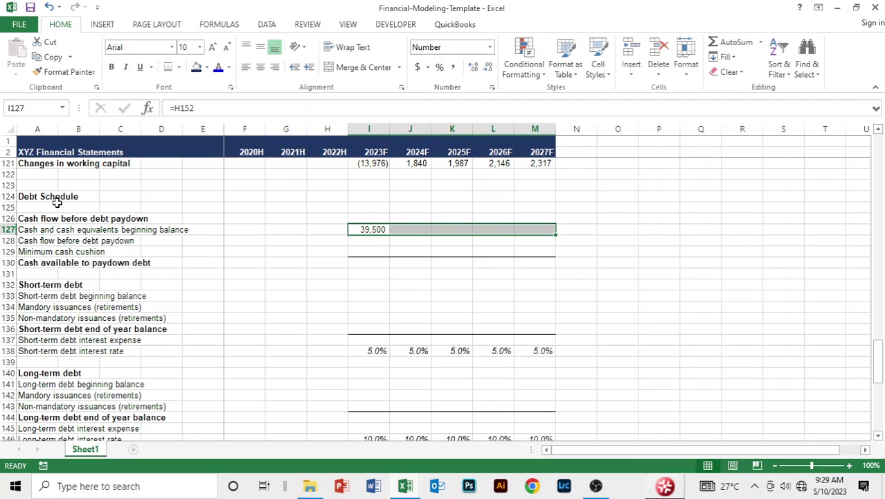
key("ctrl+r")
Examine the forecast cells of the cash and cash equivalents end of year balance in row 152 that feed the beginning balances.
key("Down")
key("Down")
key("Down")
key("Down")
key("Down")
key("Down")
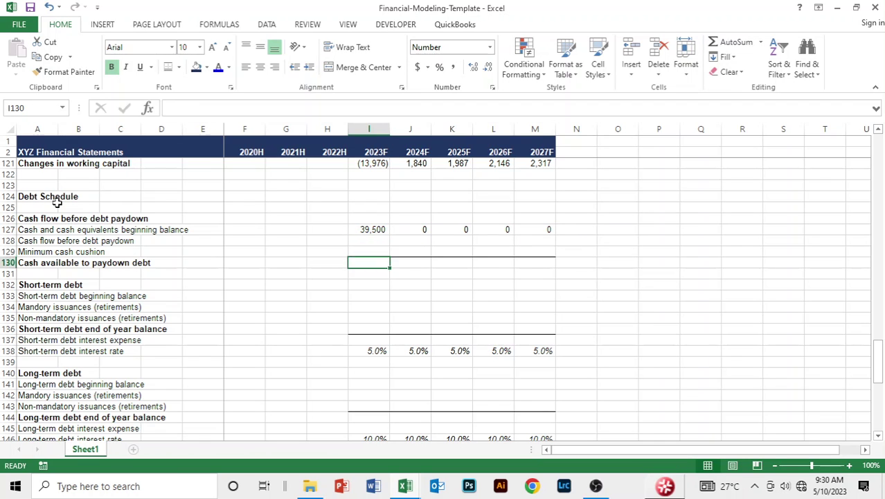
key("Down")
key("Down")
key("Down")
key("Down")
key("Down")
key("Down")
key("Down")
key("Down")
key("Down")
key("Down")
key("Down")
key("Down")
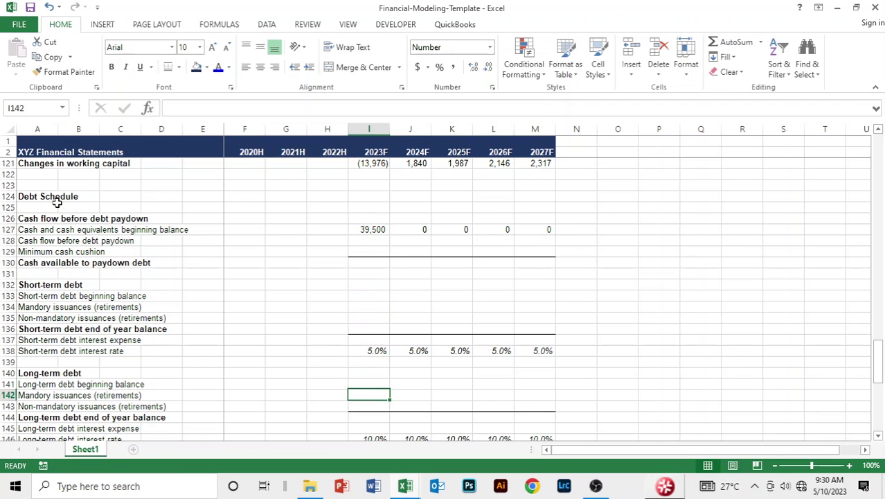
key("Down")
key("Down")
key("Down")
key("Down")
key("Down")
key("Down")
key("Down")
key("Down")
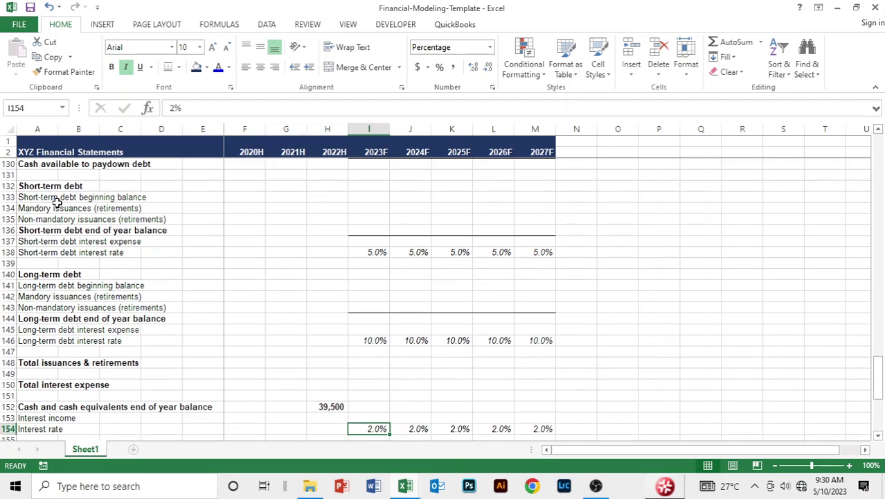
key("Up")
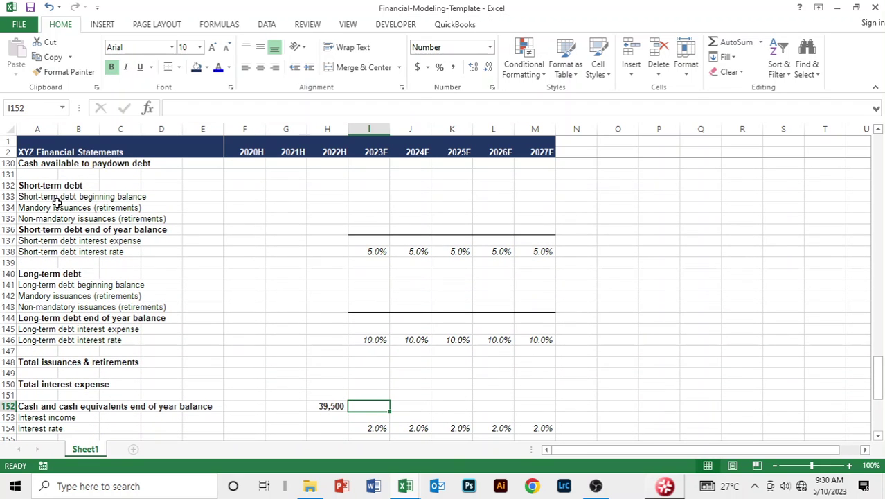
Calculate the 2020H cash flow before debt paydown in F52 from operating, investing and equity issuance cash flows with =F36+F42+F45.
key("Up")
key("Up")
key("Up")
key("Up")
key("Up")
key("Up")
key("Up")
key("Up")
key("Up")
key("Up")
key("Up")
key("Up")
key("Up")
key("Up")
key("Up")
key("Up")
key("Up")
key("Up")
key("Up")
key("Up")
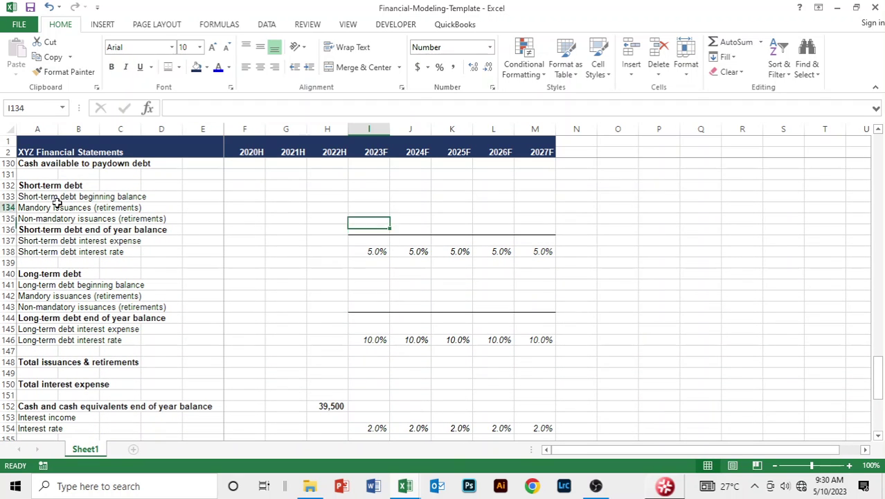
key("Up")
key("Up")
key("Up")
key("Up")
key("Up")
key("Up")
key("Up")
key("Up")
key("Up")
key("Up")
key("Up")
key("Up")
key("Up")
key("Up")
key("Up")
key("Up")
key("Up")
key("Up")
key("Up")
key("Up")
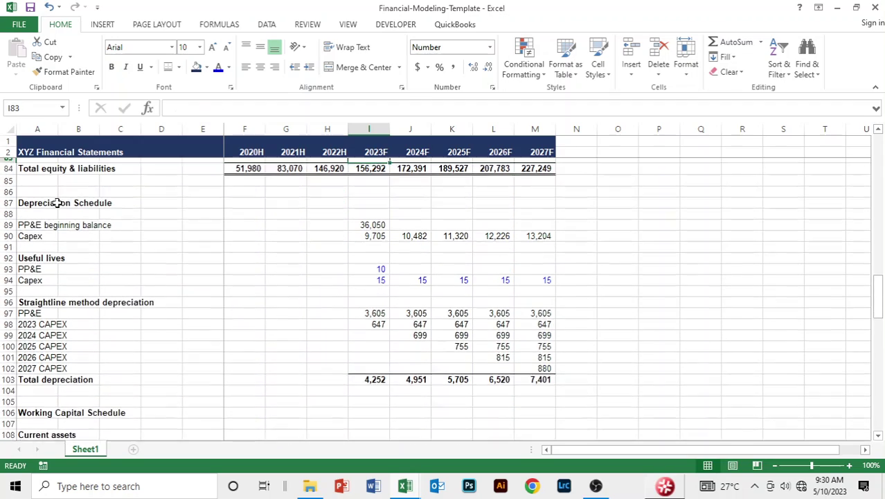
key("Up")
key("Up")
key("Up")
key("Up")
key("Up")
key("Up")
key("Up")
key("Up")
key("Up")
key("Up")
key("Up")
key("Up")
key("Up")
key("Up")
key("Up")
key("Up")
key("Up")
key("Up")
key("Up")
key("Up")
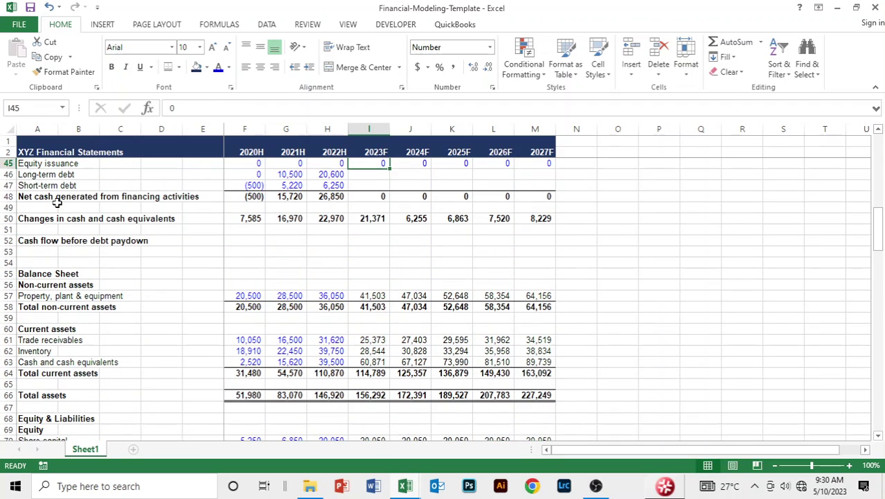
key("Down")
key("Down")
key("Down")
key("Down")
key("Left")
key("Left")
key("Left")
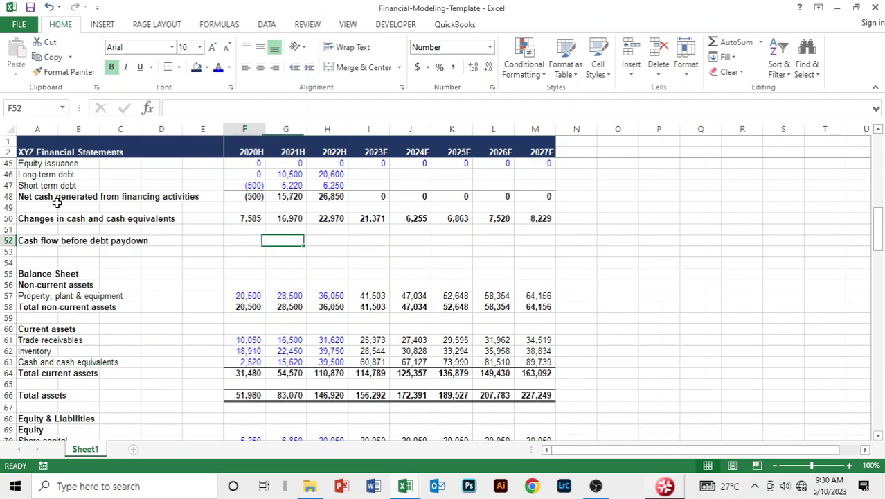
type("=")
key("Up")
key("Up")
key("Up")
key("Up")
key("Up")
key("Up")
key("Up")
key("Up")
key("Up")
key("Up")
key("Up")
key("Up")
key("Up")
key("Up")
key("Up")
key("Up")
key("Up")
key("Up")
key("Up")
key("Up")
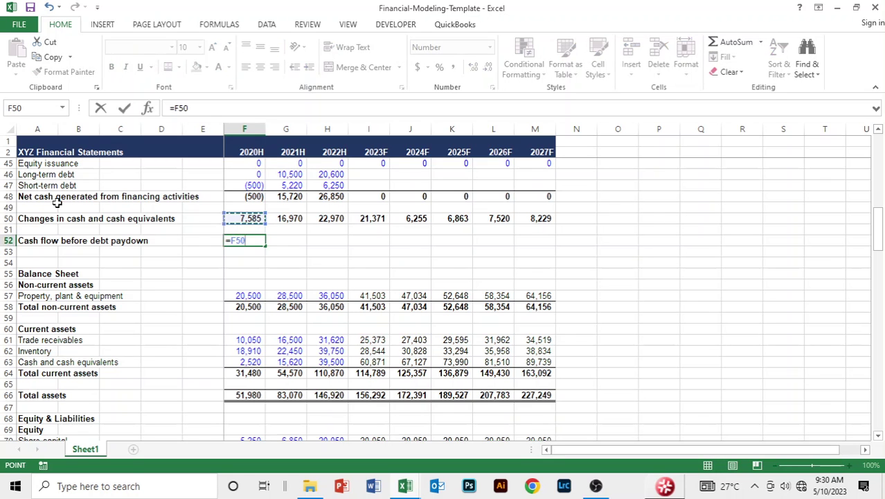
key("Down")
key("Down")
key("Down")
key("Down")
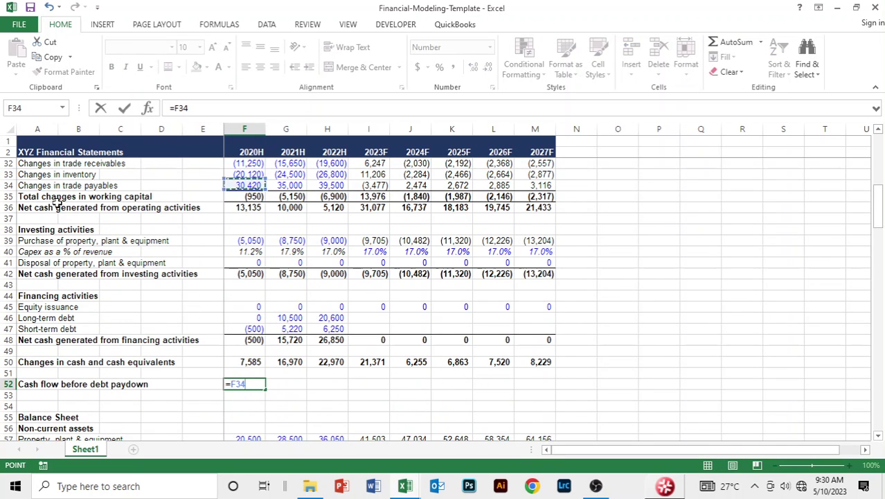
type("+")
key("Up")
key("Up")
key("Up")
key("Up")
key("Up")
key("Up")
key("Up")
key("Up")
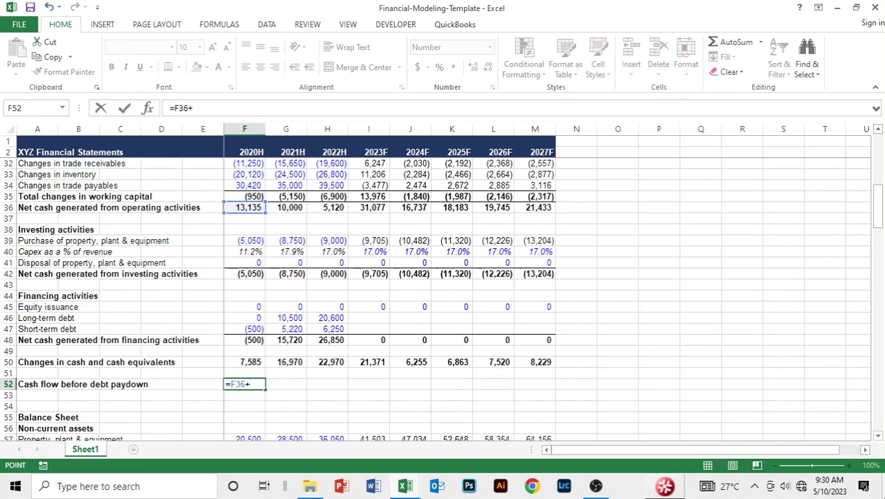
key("Up")
key("Up")
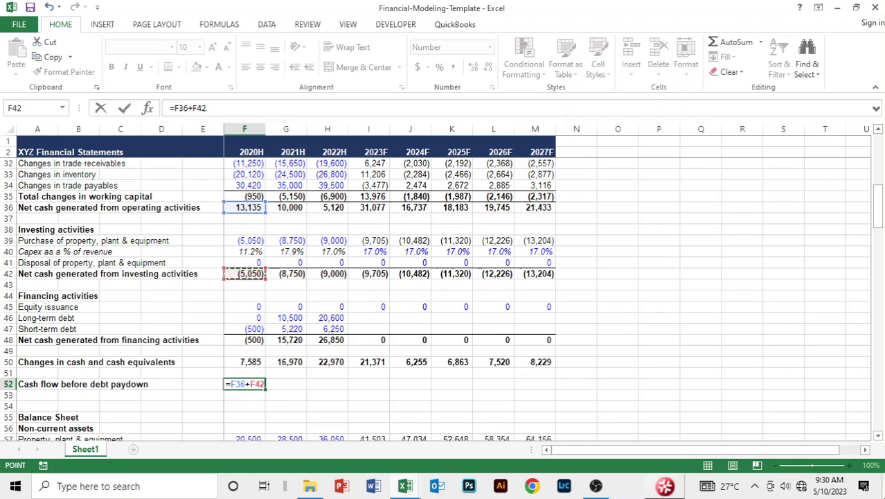
type("+")
key("Up")
key("Up")
key("Up")
key("Up")
key("Up")
key("Up")
key("Up")
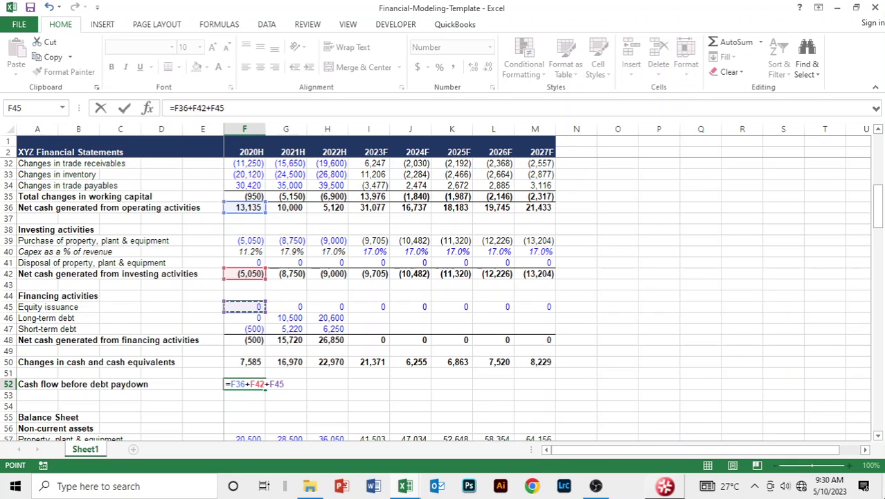
key("ctrl+Return")
Fill the cash flow before debt paydown formula from F52 across the remaining historical and forecast years through 2027F in M52.
key("shift+Right")
key("shift+Right")
key("shift+Right")
key("shift+Right")
key("shift+Right")
key("shift+Right")
key("shift+Right")
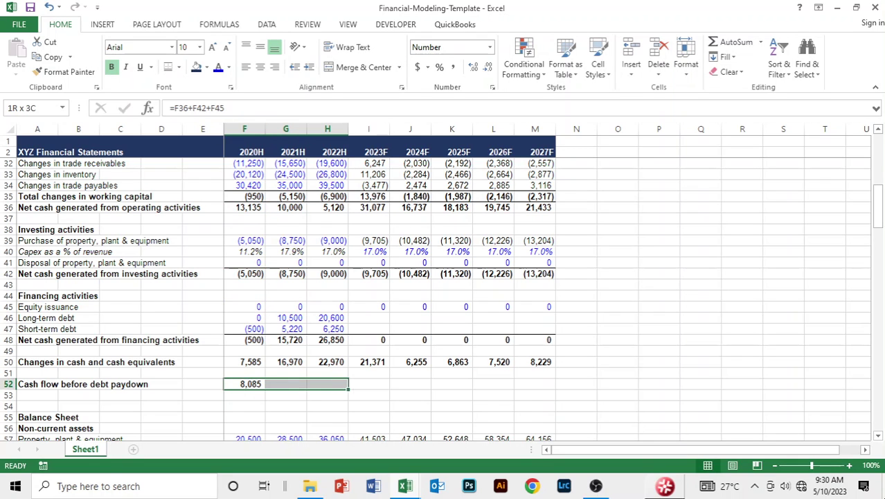
key("ctrl+r")
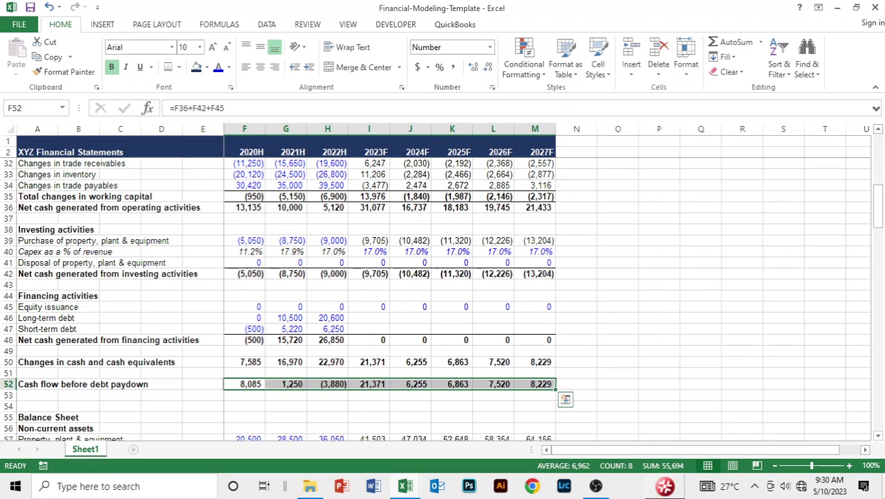
Link the debt schedule's 2023F cash flow before debt paydown in I128 to the cash flow statement with =I52.
key("Down")
key("Down")
key("Down")
key("Down")
key("Down")
key("Down")
key("Down")
key("Down")
key("Down")
key("Down")
key("Down")
key("Down")
key("Down")
key("Down")
key("Down")
key("Down")
key("Down")
key("Down")
key("Down")
key("Down")
key("Down")
key("Down")
key("Down")
key("Down")
key("Down")
key("Down")
key("Down")
key("Down")
key("Down")
key("Down")
key("Down")
key("Down")
key("Down")
key("Down")
key("Down")
key("Down")
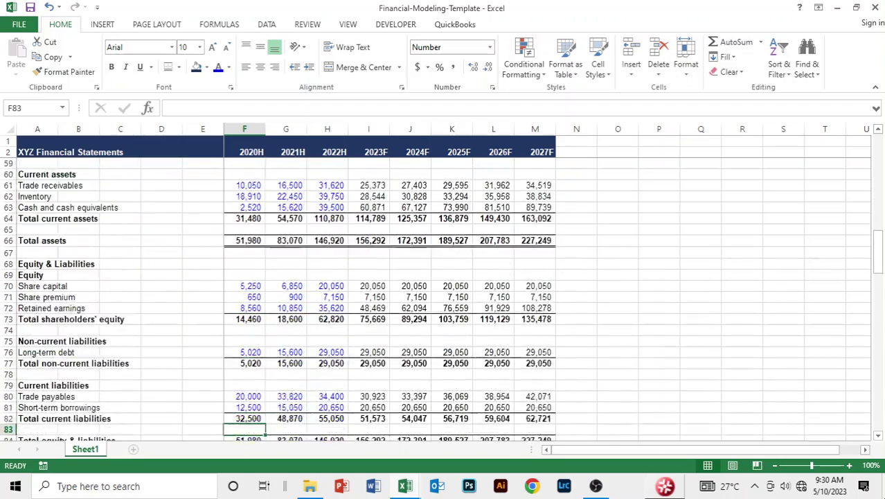
key("Down")
key("Down")
key("Down")
key("Down")
key("Down")
key("Down")
key("Down")
key("Down")
key("Down")
key("Down")
key("Down")
key("Down")
key("Down")
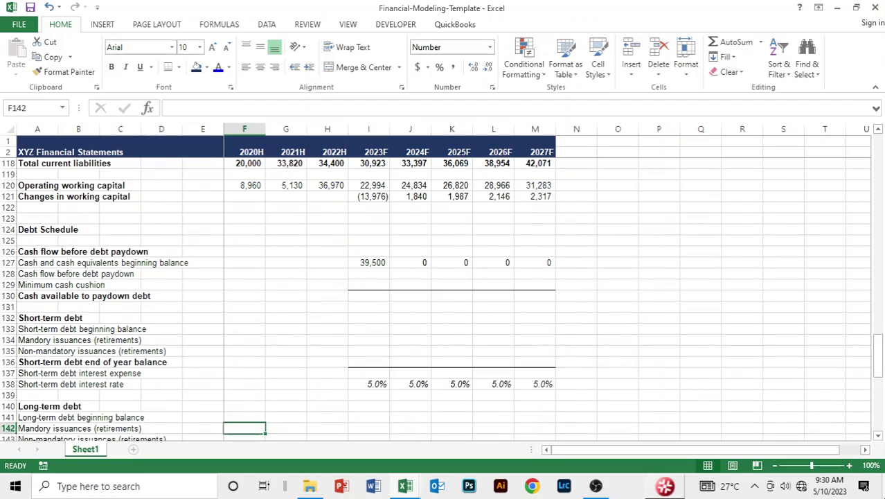
key("Up")
key("Up")
key("Up")
key("Up")
key("Up")
key("Up")
key("Up")
key("Up")
key("Up")
key("Up")
key("Up")
key("Up")
key("Up")
key("Up")
key("Up")
key("Down")
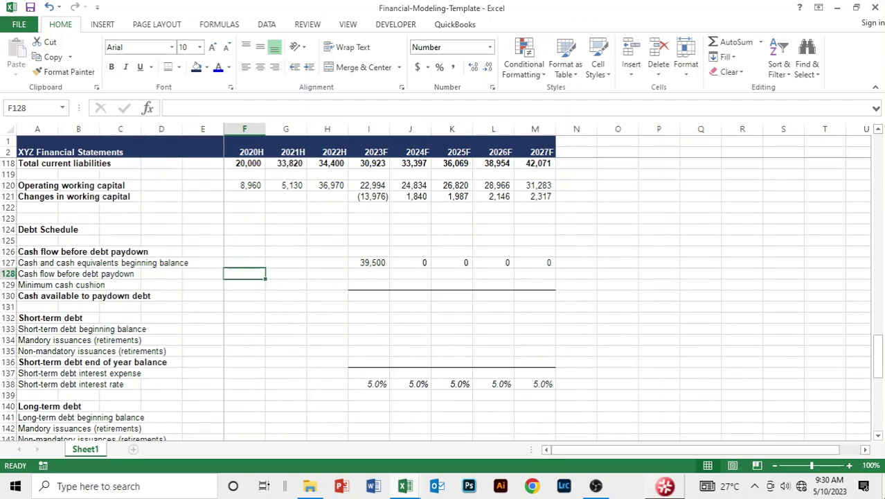
key("Right")
key("Right")
key("Right")
type("=")
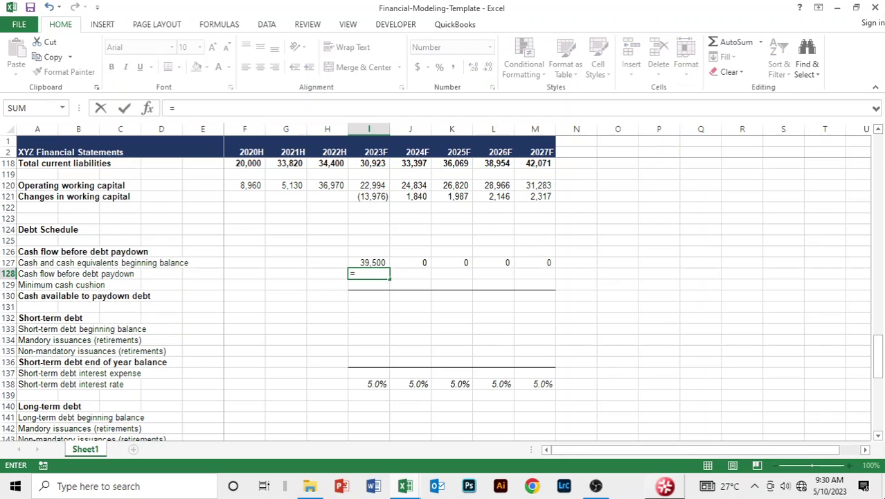
key("Up")
key("Up")
key("Up")
key("Up")
key("Up")
key("Up")
key("Up")
key("Up")
key("Up")
key("Up")
key("Up")
key("Up")
key("Up")
key("Up")
key("Up")
key("Up")
key("Up")
key("Up")
key("Up")
key("Up")
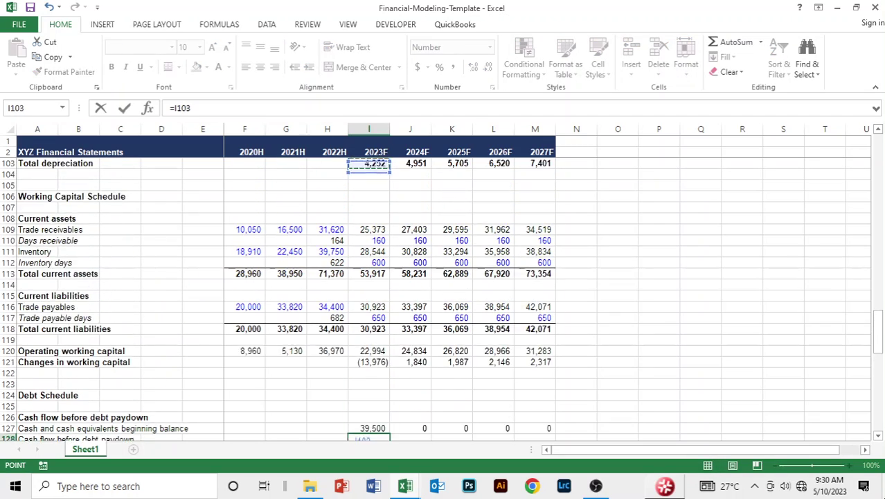
key("Up")
key("Up")
key("Up")
key("Up")
key("Up")
key("Up")
key("Up")
key("Up")
key("Up")
key("Up")
key("Up")
key("Up")
key("Up")
key("Up")
key("Up")
key("Up")
key("Up")
key("Up")
key("Up")
key("Up")
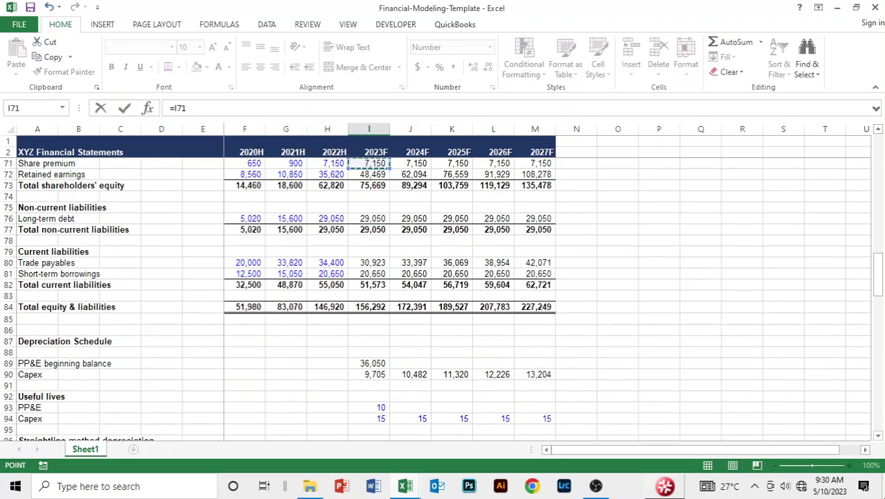
key("Up")
key("Up")
key("Up")
key("Up")
key("Up")
key("Up")
key("Up")
key("Up")
key("Up")
key("Up")
key("Up")
key("Up")
key("Up")
key("Up")
key("Up")
key("Up")
key("Up")
key("Up")
key("Up")
key("Up")
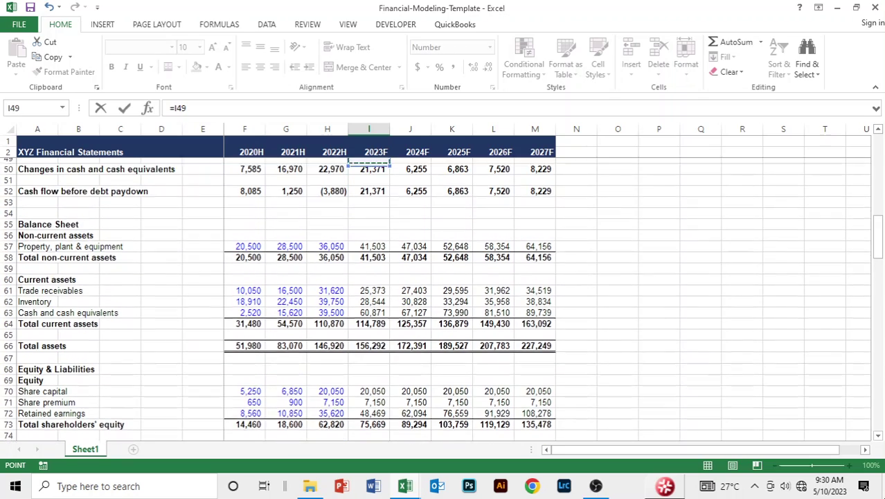
key("Down")
key("Down")
key("Down")
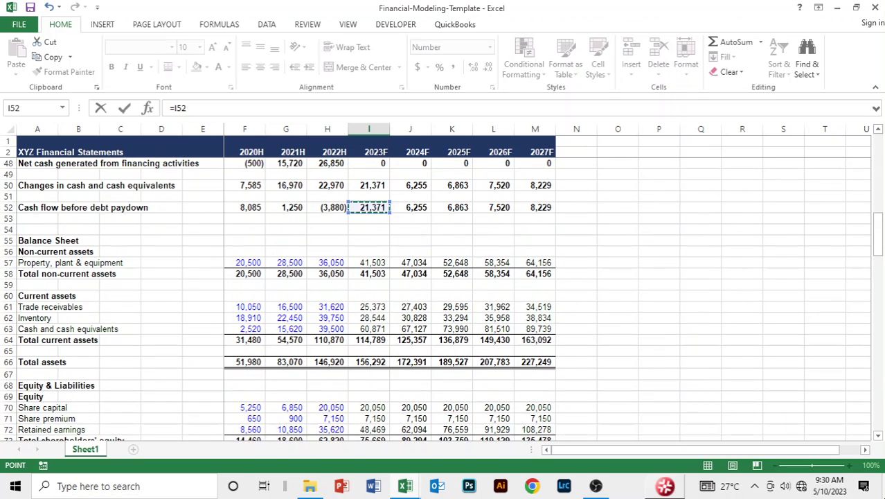
key("Return")
key("Up")
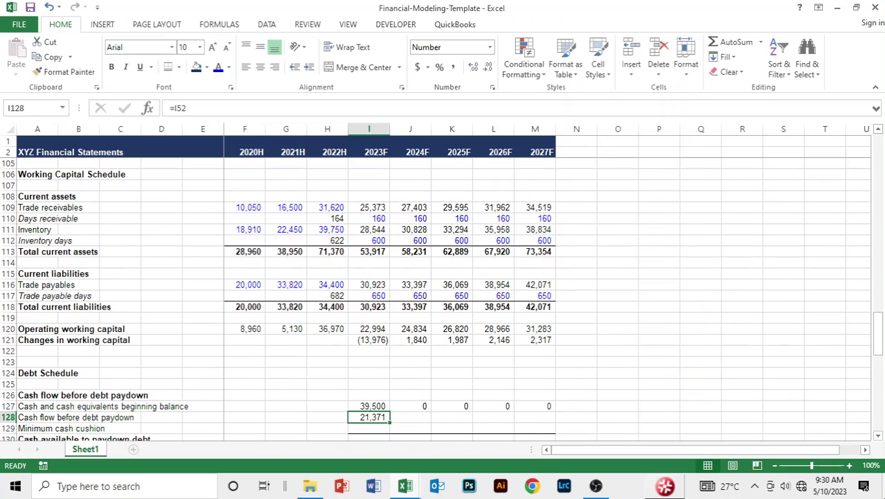
Fill the debt schedule's cash flow before debt paydown formula from I128 across the 2024F to 2027F columns through M128.
key("shift+Right")
key("shift+Right")
key("shift+Right")
key("shift+Right")
key("ctrl+r")
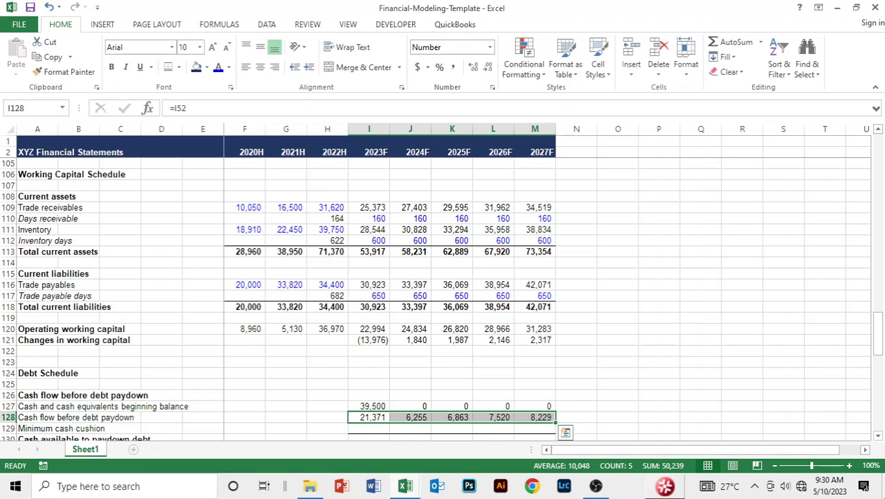
Examine the forecast cash flow before debt paydown in row 52 of the cash flow statement.
key("Up")
key("Up")
key("Up")
key("Up")
key("Up")
key("Up")
key("Up")
key("Up")
key("Up")
key("Up")
key("Up")
key("Up")
key("Up")
key("Up")
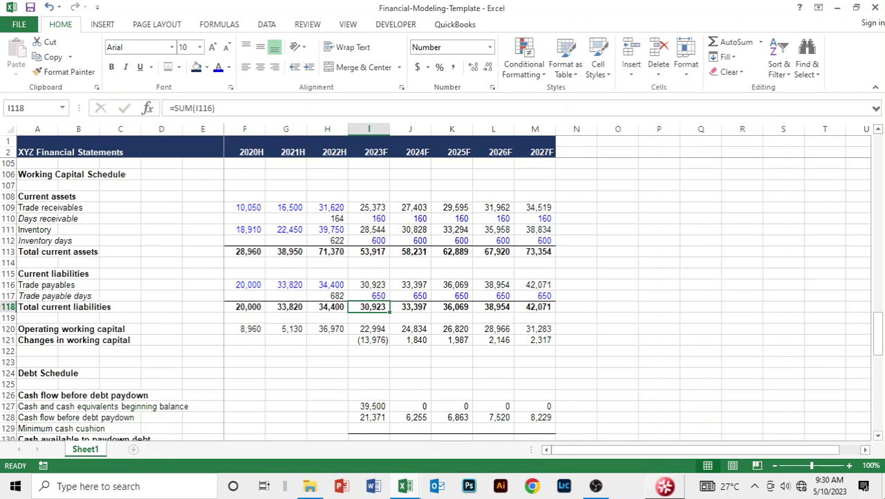
key("Up")
key("Up")
key("Up")
key("Up")
key("Up")
key("Up")
key("Up")
key("Up")
key("Up")
key("Up")
key("Up")
key("Up")
key("Up")
key("Up")
key("Up")
key("Up")
key("Up")
key("Up")
key("Up")
key("Up")
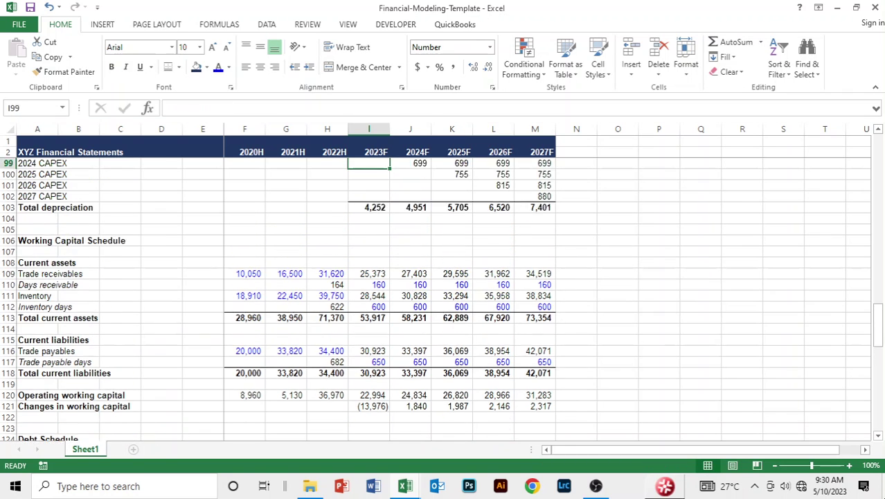
key("Up")
key("Up")
key("Up")
key("Up")
key("Up")
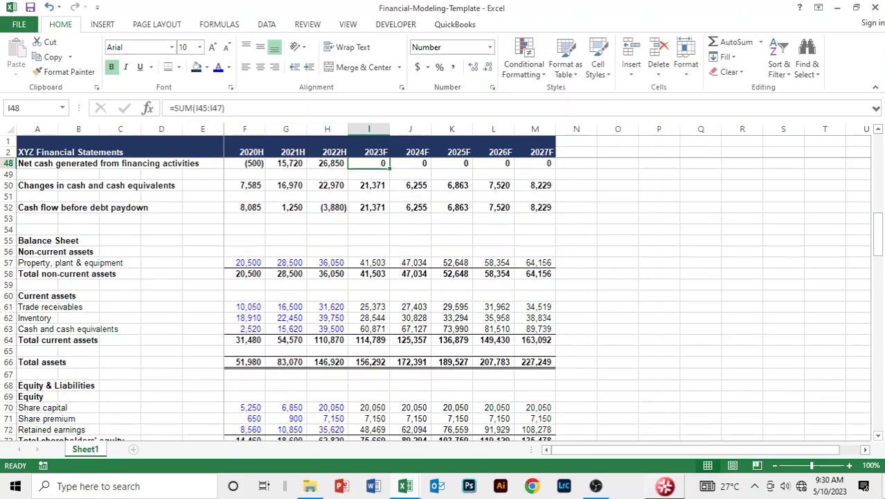
Look over the balance sheet and supporting schedules from row 48 down to the debt schedule.
key("Down")
key("Down")
key("Down")
key("Down")
key("Down")
key("Down")
key("Down")
key("Down")
key("Down")
key("Down")
key("Down")
key("Down")
key("Down")
key("Down")
key("Down")
key("Down")
key("Down")
key("Down")
key("Down")
key("Down")
key("Down")
key("Down")
key("Down")
key("Down")
key("Down")
key("Down")
key("Down")
key("Down")
key("Down")
key("Down")
key("Down")
key("Down")
key("Down")
key("Down")
key("Down")
key("Down")
key("Down")
key("Down")
key("Down")
key("Down")
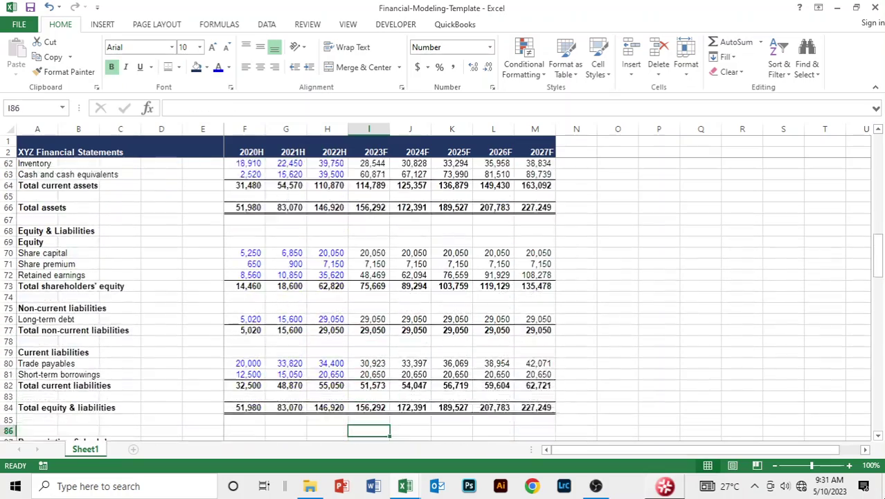
key("Down")
key("Down")
key("Down")
key("Down")
key("Down")
key("Down")
key("Down")
key("Down")
key("Down")
key("Down")
key("Down")
key("Down")
key("Down")
key("Down")
key("Down")
key("Down")
key("Down")
key("Down")
key("Down")
key("Down")
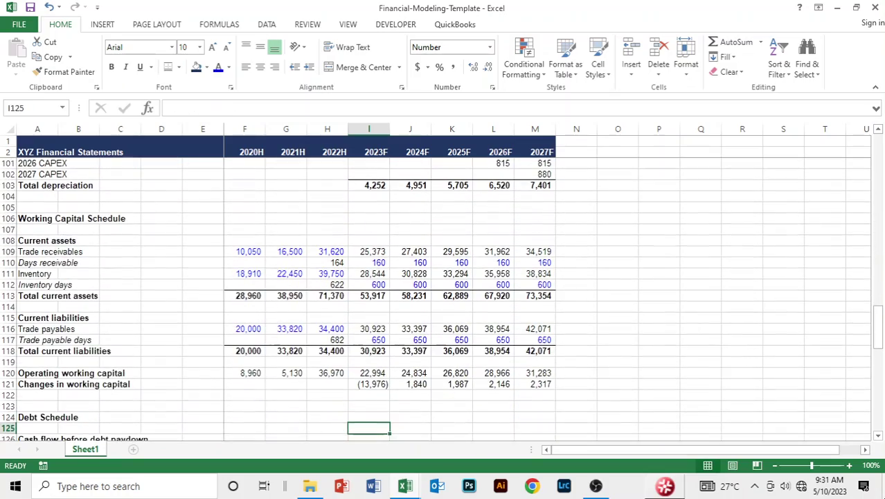
key("Down")
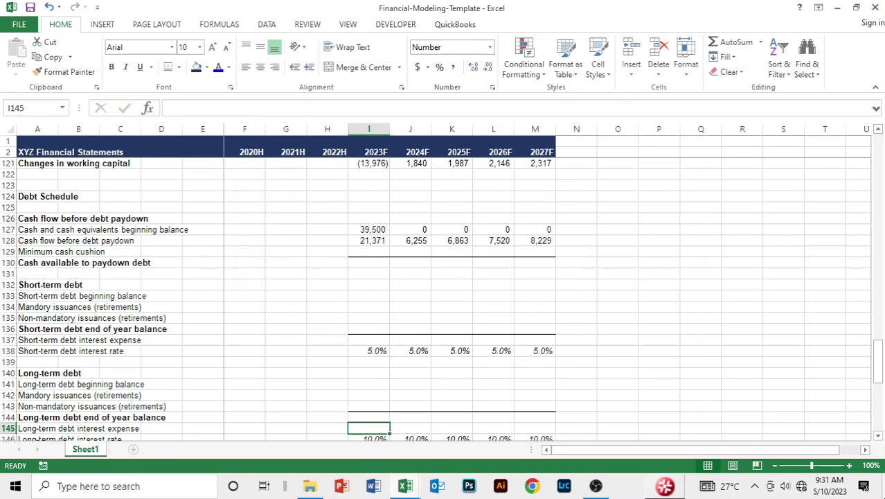
Enter -1000 as the 2023F minimum cash cushion in I129 of the debt schedule.
key("Up")
key("Up")
key("Up")
key("Up")
key("Up")
key("Up")
key("Up")
key("Up")
key("Up")
key("Up")
key("Up")
key("Up")
key("Up")
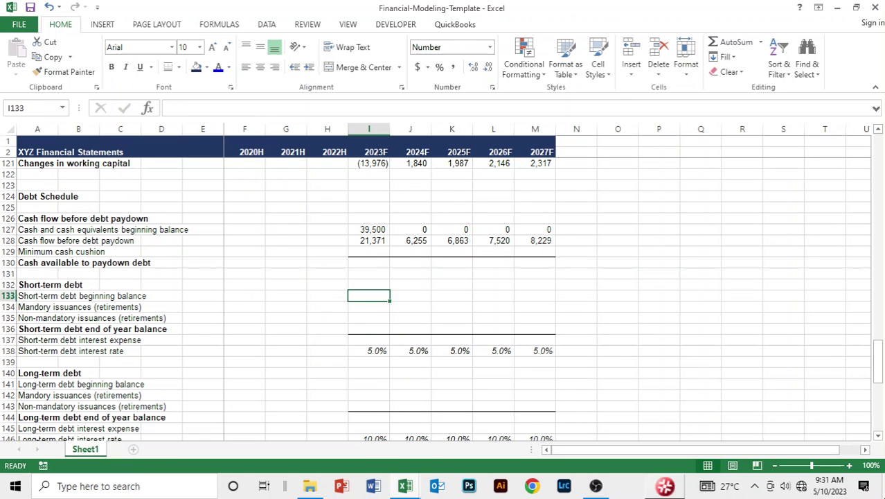
type("-")
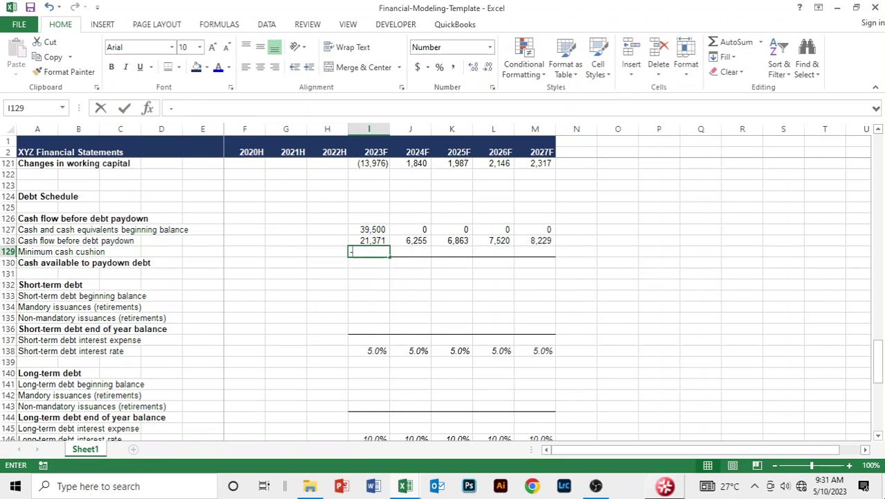
type("1000")
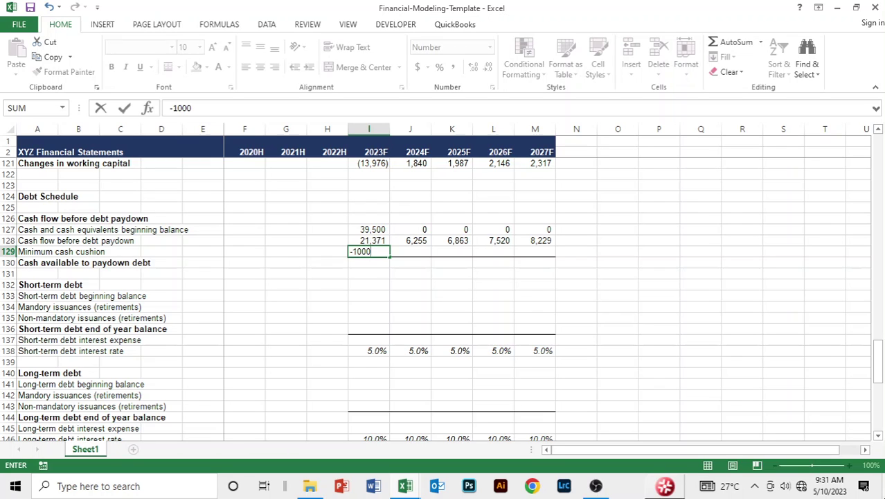
key("Return")
Fill the minimum cash cushion from I129 across the 2024F to 2027F columns through M129.
key("Up")
key("shift+Right")
key("shift+Right")
key("shift+Right")
key("shift+Right")
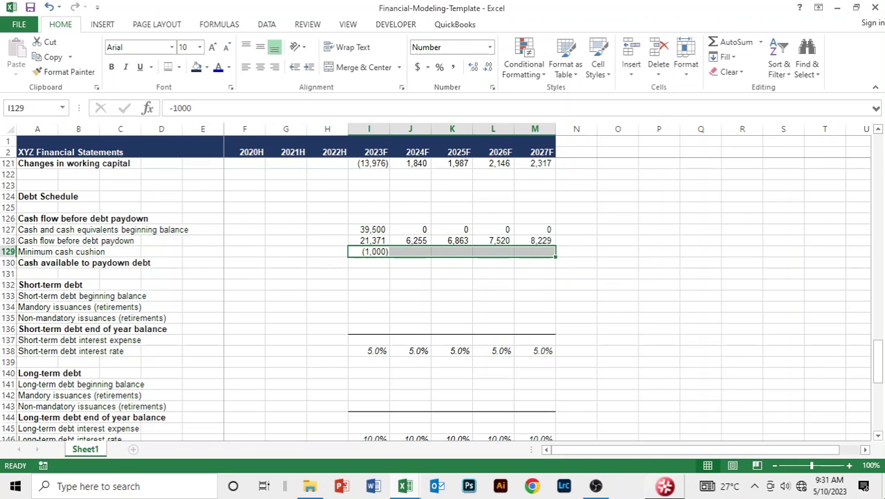
key("ctrl+r")
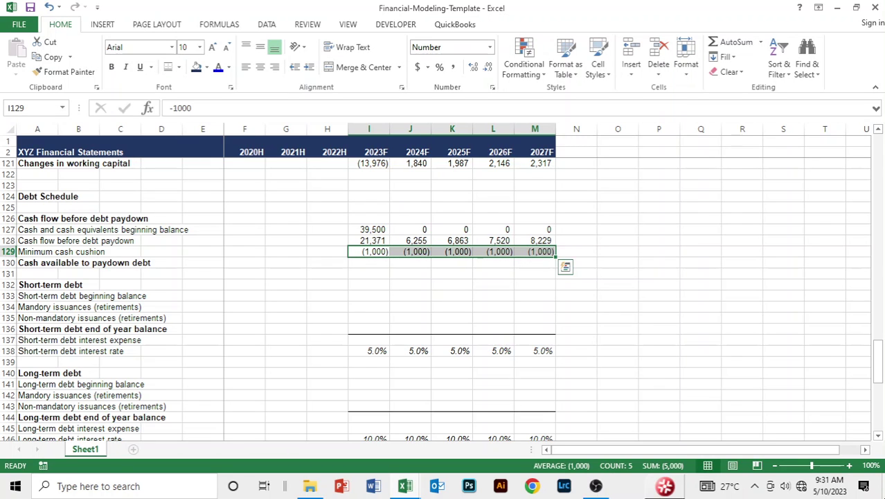
Apply the recently used blue font color to the minimum cash cushion values in I129:M129.
key("alt+h")
key("f")
key("c")
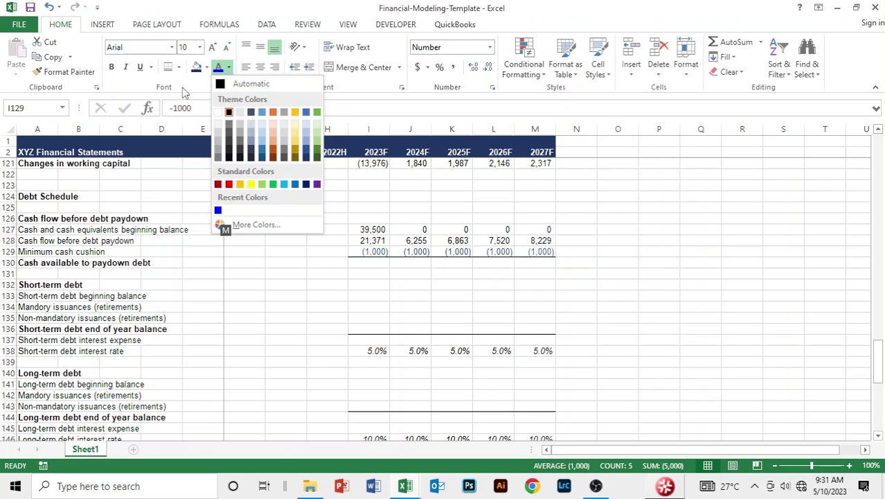
left_click(217, 210)
key("Down")
key("Down")
Calculate the 2023F cash available to paydown debt in I130 with =SUM(I127:I129).
left_click(376, 263)
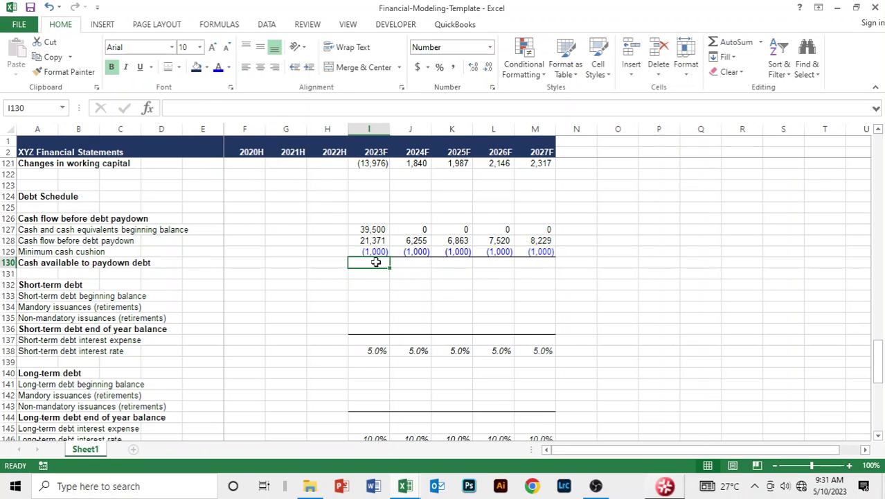
left_click(408, 263)
left_click(377, 263)
left_click(405, 262)
left_click(376, 263)
type("=sum(")
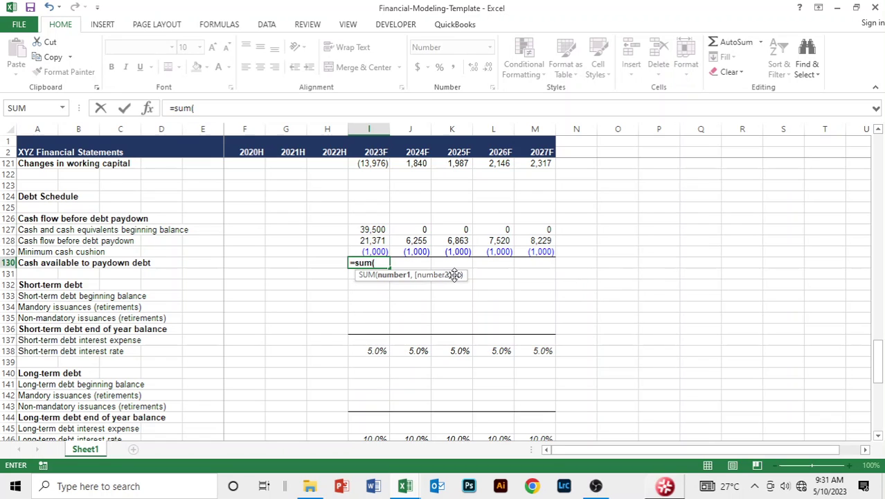
key("Up")
key("shift+Up")
key("shift+Up")
type(")")
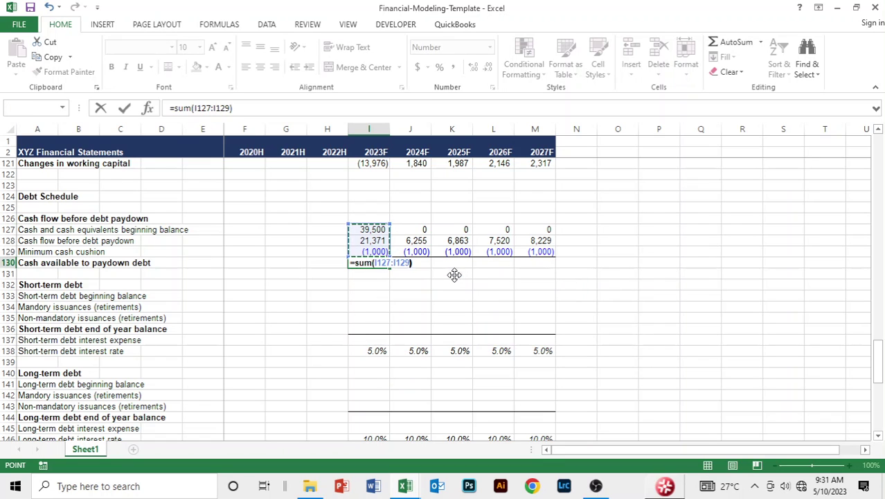
key("Return")
Fill the cash available to paydown debt formula from I130 across the 2024F to 2027F columns through M130.
key("Up")
key("shift+Right")
key("shift+Right")
key("shift+Right")
key("shift+Right")
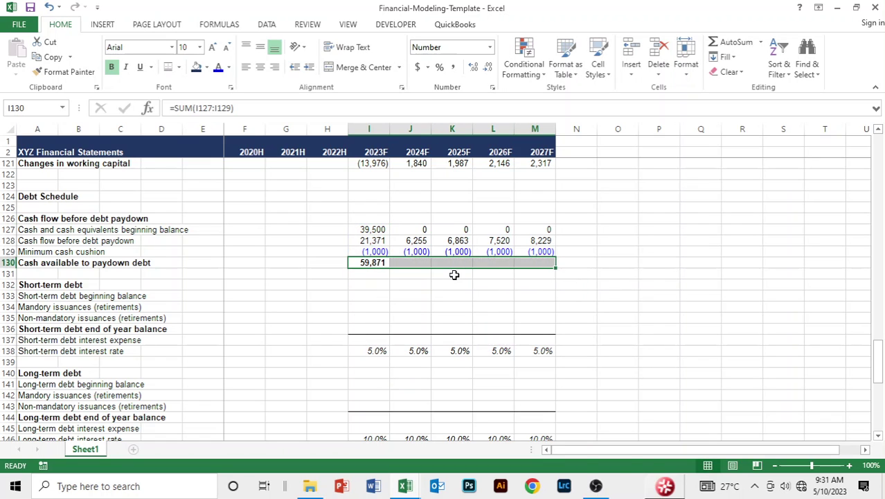
key("ctrl+r")
Look over the short-term and long-term debt sections below the cash available to paydown debt row.
key("Down")
key("Down")
key("Down")
key("Down")
key("Down")
key("Down")
key("Down")
key("Down")
key("Down")
key("Down")
key("Down")
key("Down")
key("Down")
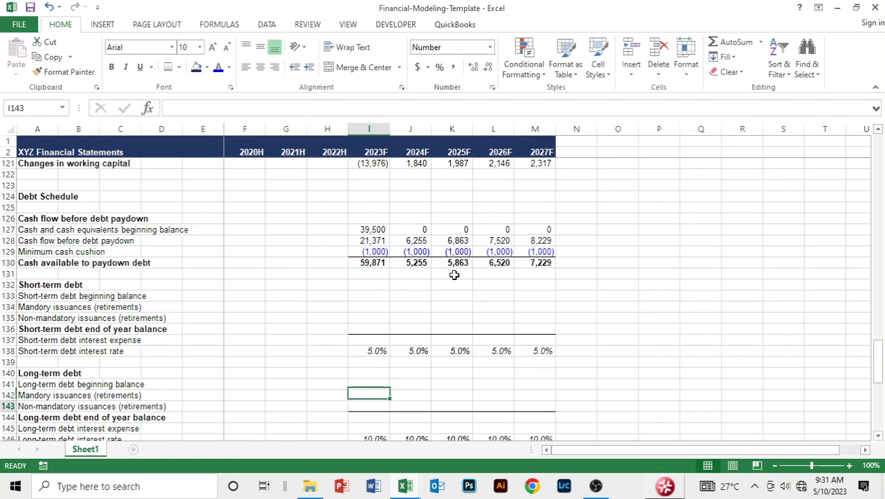
Calculate the 2023F cash and cash equivalents end of year balance in I152 with =I127+I128+I148.
key("Down")
key("Down")
key("Down")
key("Down")
key("Down")
key("Down")
key("Down")
key("Down")
key("Down")
key("Down")
key("Down")
key("Down")
key("Down")
key("Down")
key("Down")
key("Down")
key("Down")
key("Down")
key("Up")
key("Up")
key("Up")
key("Up")
key("Up")
key("Up")
key("Up")
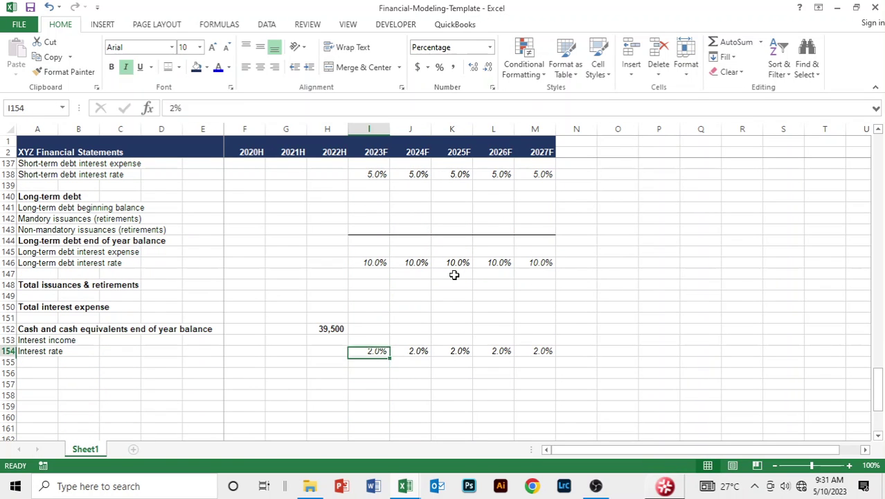
key("Up")
key("Up")
type("=")
key("Up")
key("Up")
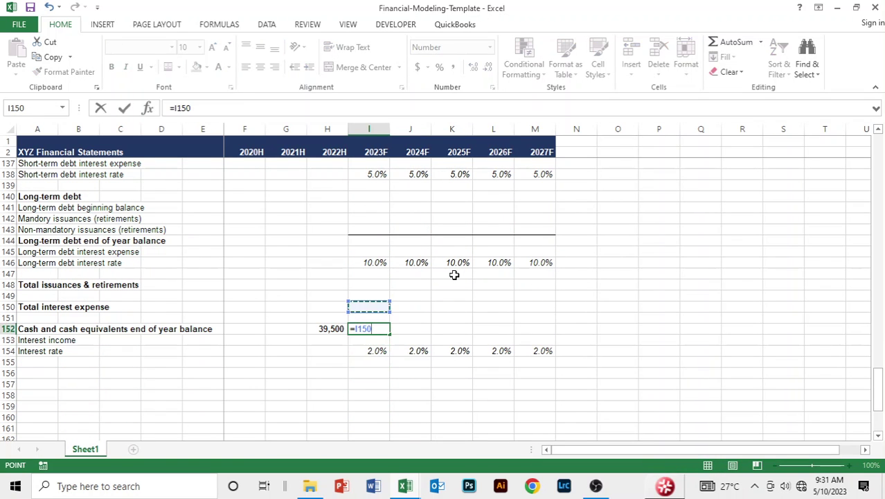
key("Up")
key("Up")
key("Up")
key("Up")
key("Up")
key("Up")
key("Up")
key("Up")
key("Up")
key("Up")
key("Up")
key("Up")
key("Up")
key("Up")
key("Up")
key("Up")
key("Up")
key("Up")
key("Up")
key("Up")
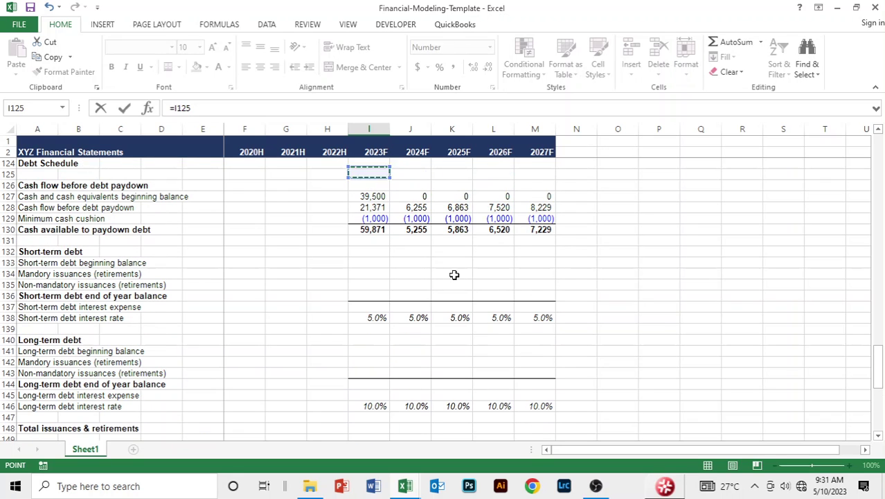
key("Down")
key("Down")
type("+")
key("Up")
key("Up")
key("Up")
key("Up")
key("Up")
key("Up")
key("Up")
key("Up")
key("Up")
key("Up")
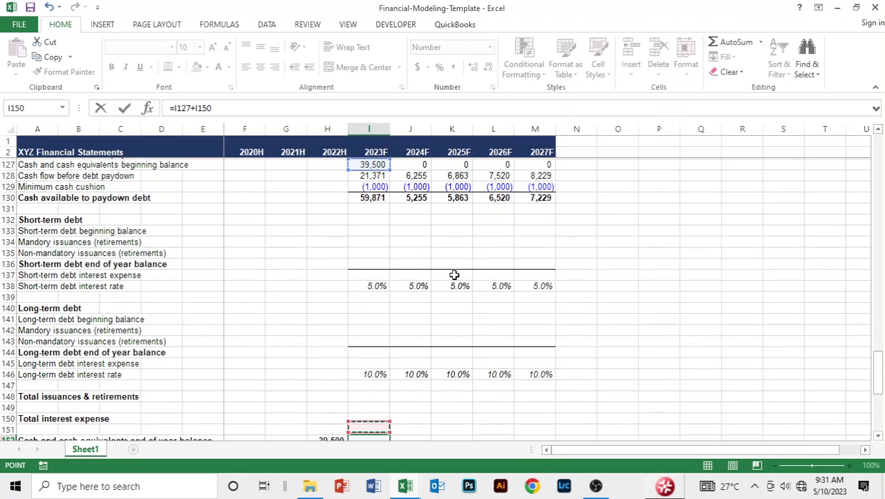
key("Up")
key("Up")
key("Up")
key("Up")
key("Up")
key("Up")
key("Up")
key("Up")
key("Up")
key("Up")
key("Up")
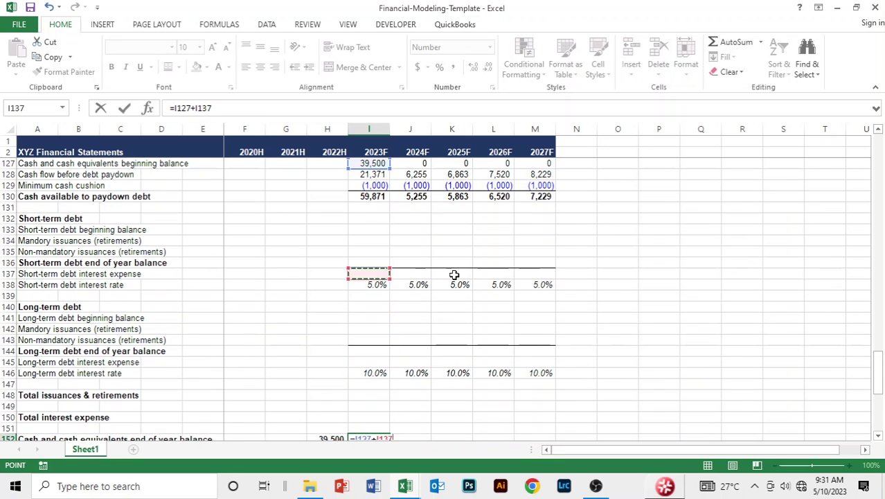
key("Up")
key("Up")
key("Up")
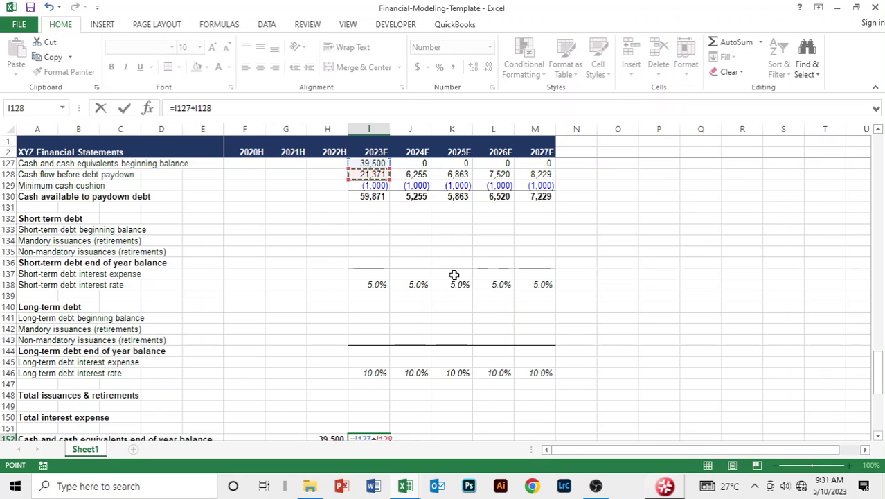
type("+")
key("Up")
key("Up")
key("Up")
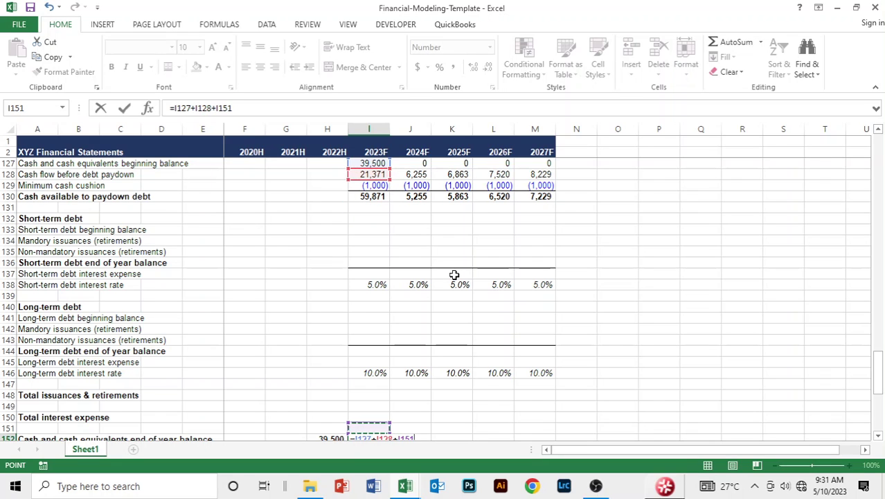
key("Up")
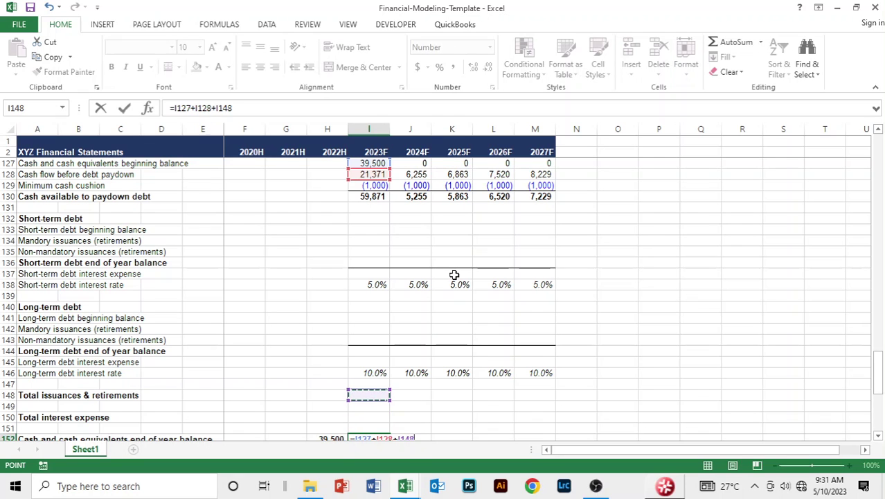
key("Return")
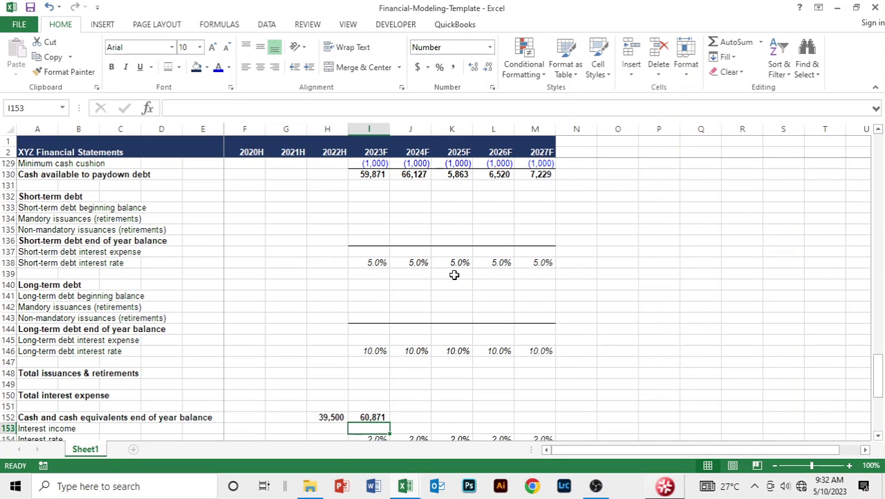
Fill the end of year cash balance formula from I152 across the 2024F to 2027F columns through M152.
key("Up")
key("shift+Right")
key("shift+Right")
key("shift+Right")
key("shift+Right")
key("ctrl+r")
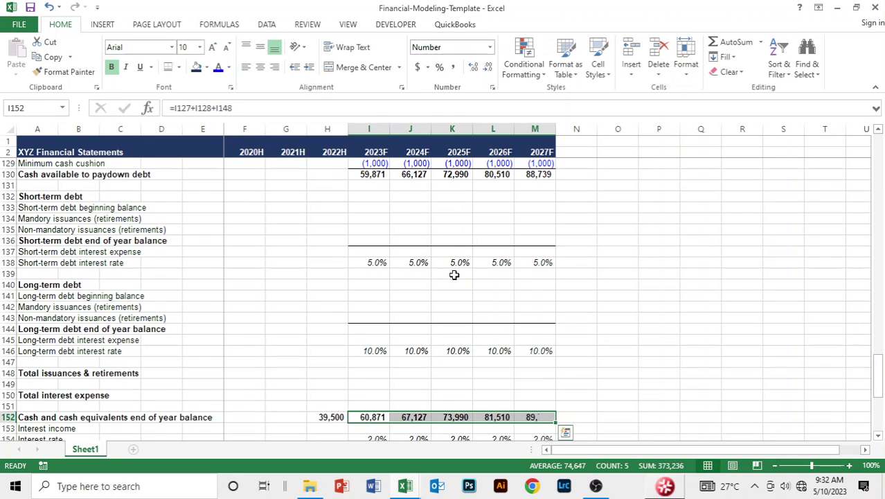
Review the debt schedule and check the 2027F end of year cash balance formula in M152.
left_click(585, 327)
scroll(583, 256, "up", 3)
scroll(583, 255, "down", 4)
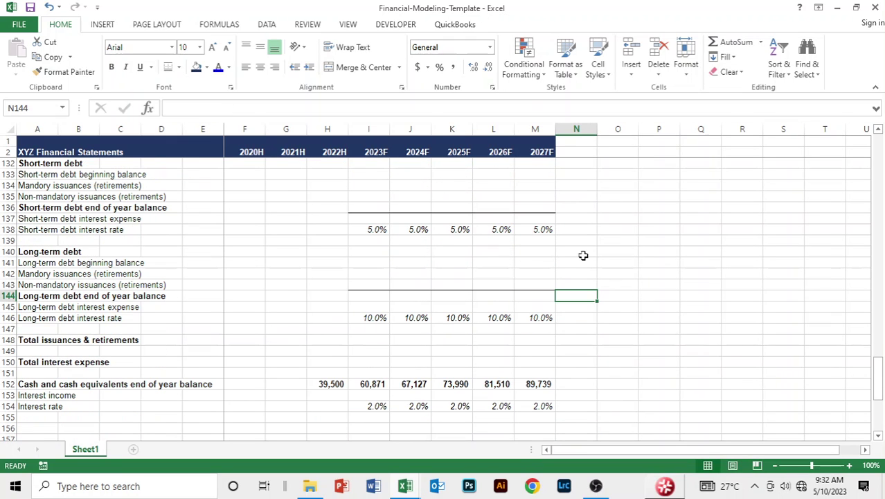
left_click(542, 393)
left_click(540, 383)
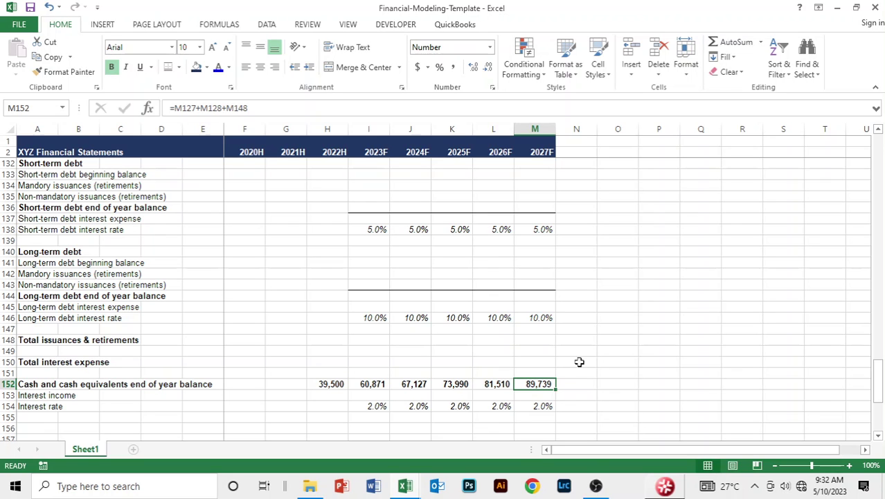
Compare the 2027F cash and cash equivalents in balance sheet cell M63 with the debt schedule's end of year cash balance.
key("Up")
key("Up")
key("Up")
key("Up")
key("Up")
key("Up")
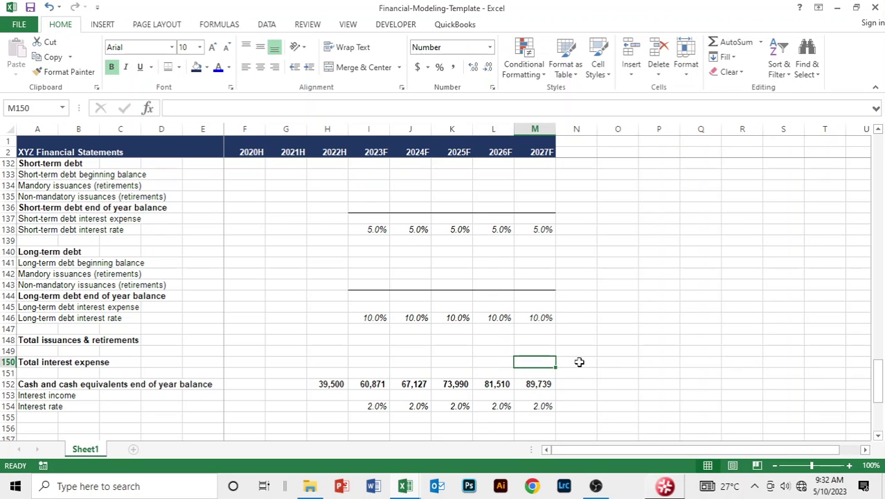
key("Up")
key("Up")
key("Up")
key("Up")
key("Up")
key("Up")
key("Up")
key("Up")
key("Up")
key("Up")
key("Up")
key("Up")
key("Up")
key("Up")
key("Up")
key("Up")
key("Up")
key("Up")
key("Up")
key("Up")
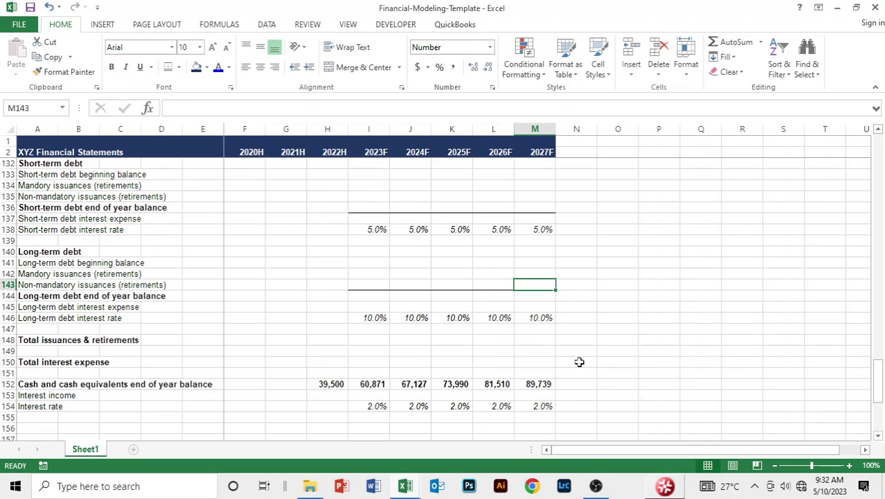
key("Up")
key("Up")
key("Up")
key("Up")
key("Up")
key("Up")
key("Up")
key("Up")
key("Up")
key("Up")
key("Up")
key("Up")
key("Up")
key("Up")
key("Up")
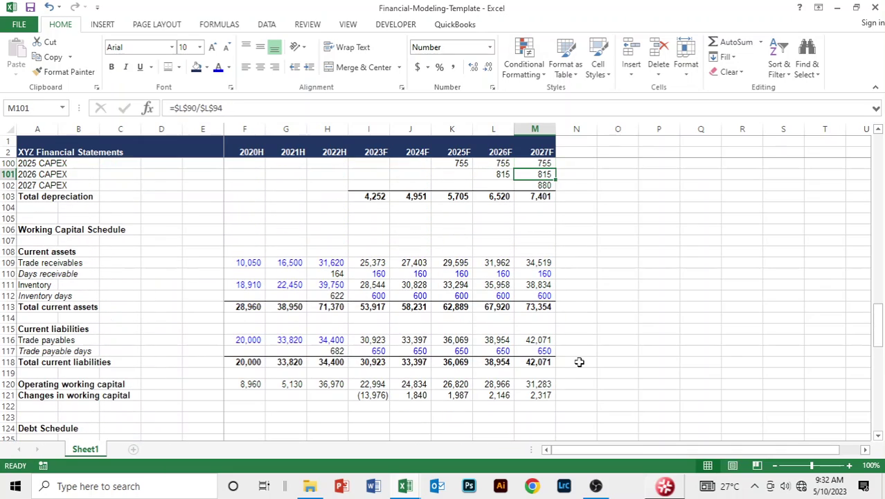
key("Up")
key("Up")
key("Up")
key("Up")
key("Up")
key("Up")
key("Up")
key("Up")
key("Up")
key("Up")
key("Up")
key("Up")
key("Up")
key("Up")
key("Up")
key("Up")
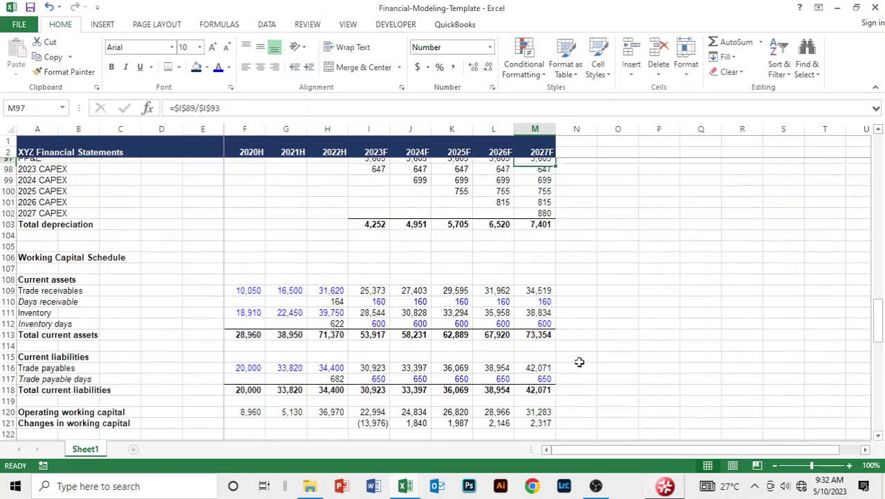
key("Up")
key("Up")
key("Up")
key("Up")
key("Up")
key("Up")
key("Up")
key("Up")
key("Up")
key("Up")
key("Up")
key("Up")
key("Up")
key("Up")
key("Up")
key("Up")
key("Up")
key("Up")
key("Up")
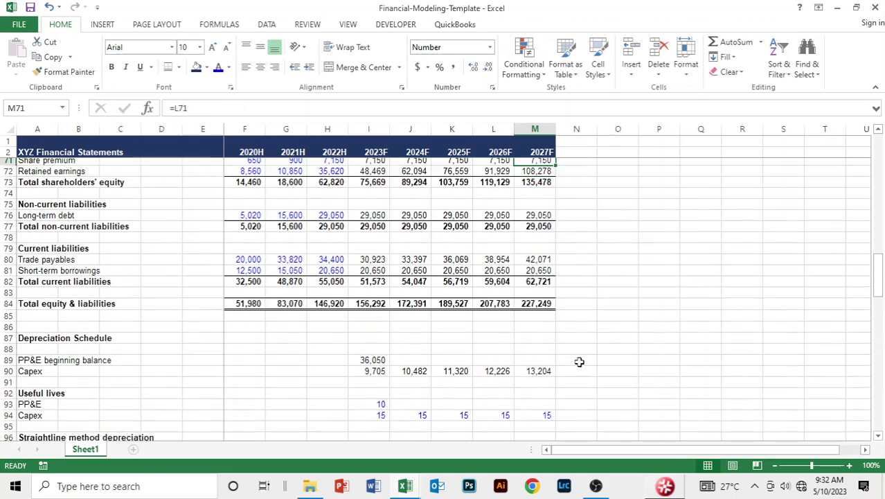
key("Up")
key("Up")
key("Up")
key("Up")
key("Up")
key("Up")
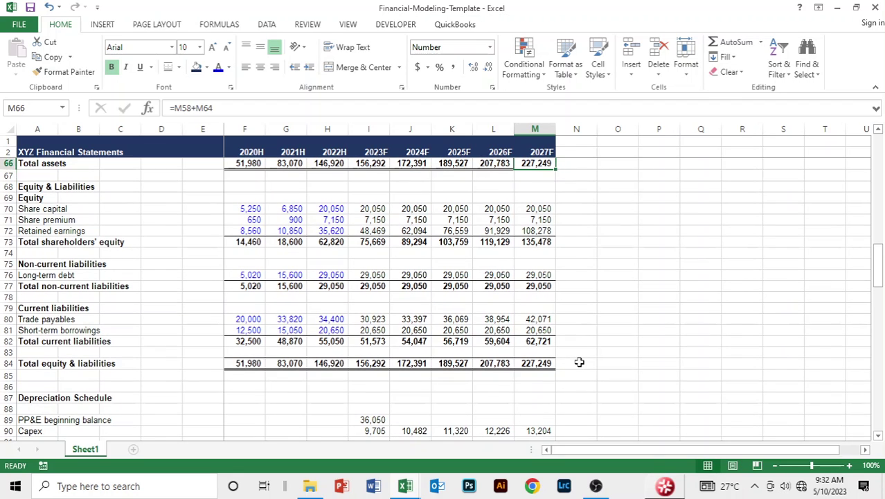
key("Down")
key("Down")
key("Down")
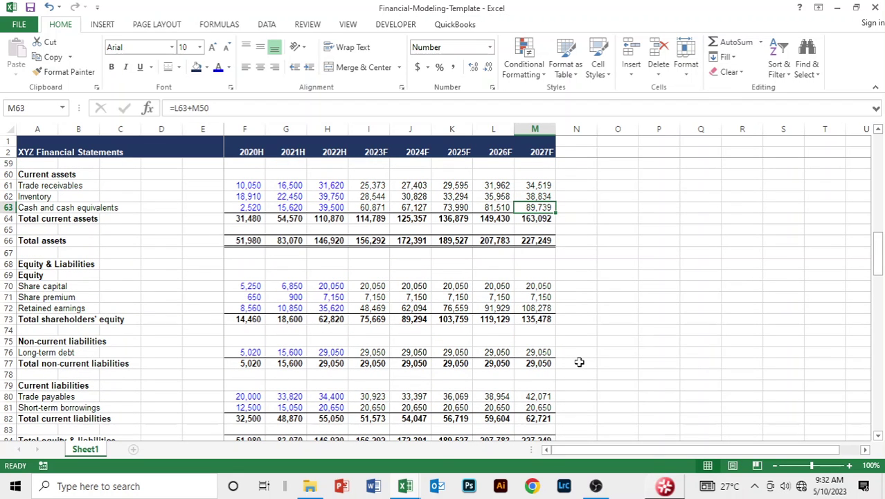
key("Down")
key("Down")
key("Up")
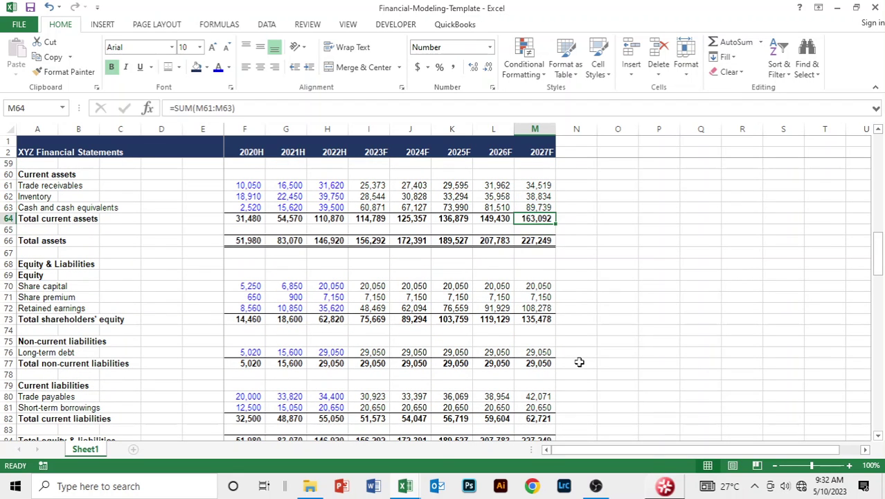
Return from the balance sheet to the debt schedule and examine its cash flow, short-term debt and long-term debt sections.
key("Down")
key("Down")
key("Down")
key("Down")
key("Down")
key("Down")
key("Down")
key("Down")
key("Down")
key("Down")
key("Down")
key("Down")
key("Down")
key("Down")
key("Down")
key("Down")
key("Down")
key("Down")
key("Down")
key("Down")
key("Down")
key("Down")
key("Down")
key("Down")
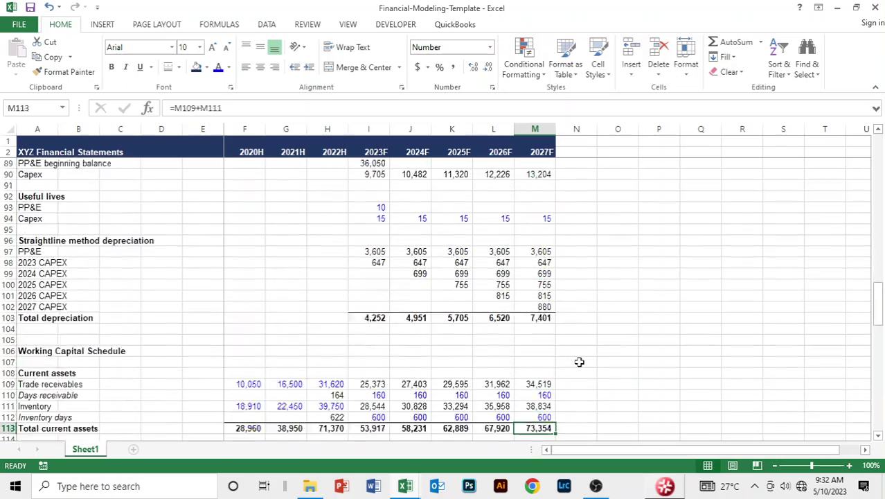
key("Down")
key("Down")
key("Down")
key("Down")
key("Down")
key("Down")
key("Down")
key("Down")
key("Down")
key("Down")
key("Down")
key("Down")
key("Down")
key("Down")
key("Down")
key("Down")
key("Down")
key("Down")
key("Down")
key("Down")
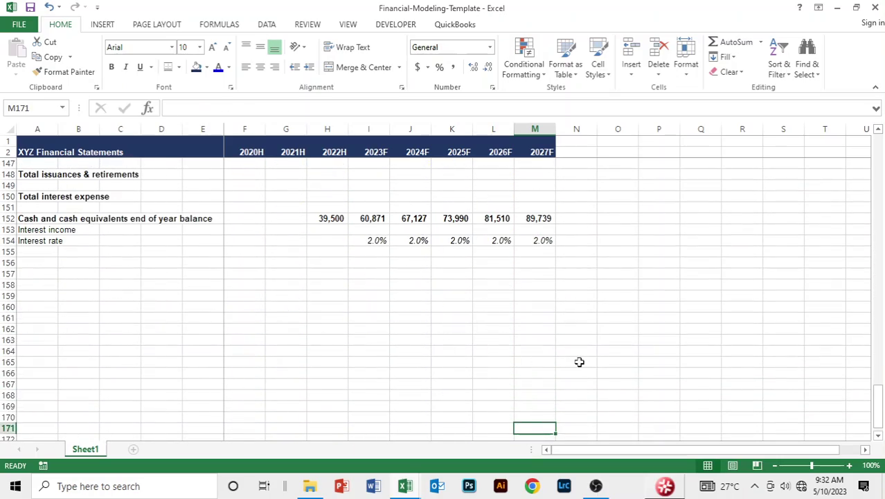
key("Up")
key("Up")
key("Up")
key("Up")
key("Up")
key("Up")
key("Up")
key("Up")
key("Up")
key("Up")
key("Up")
key("Up")
key("Up")
key("Up")
key("Up")
key("Up")
key("Up")
key("Up")
key("Up")
key("Up")
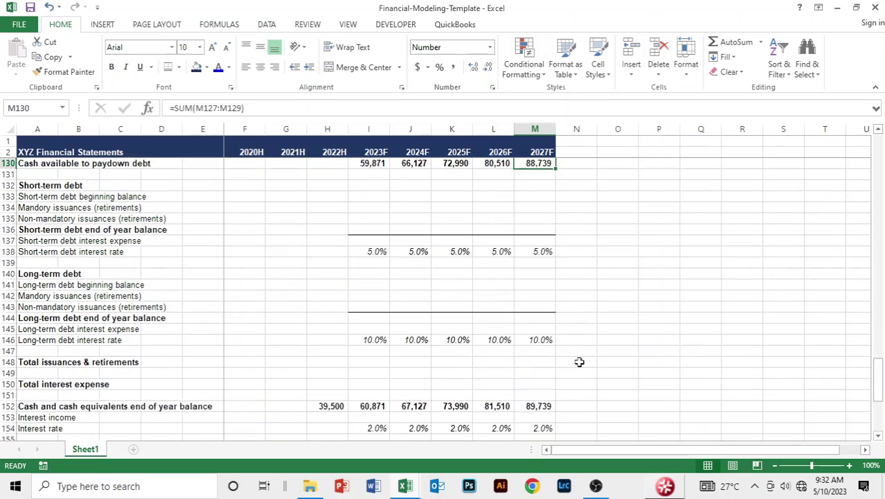
key("Up")
key("Up")
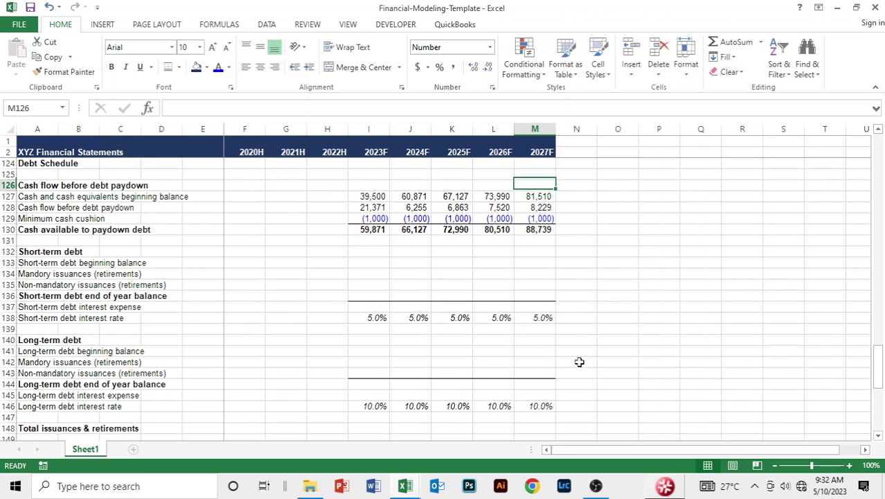
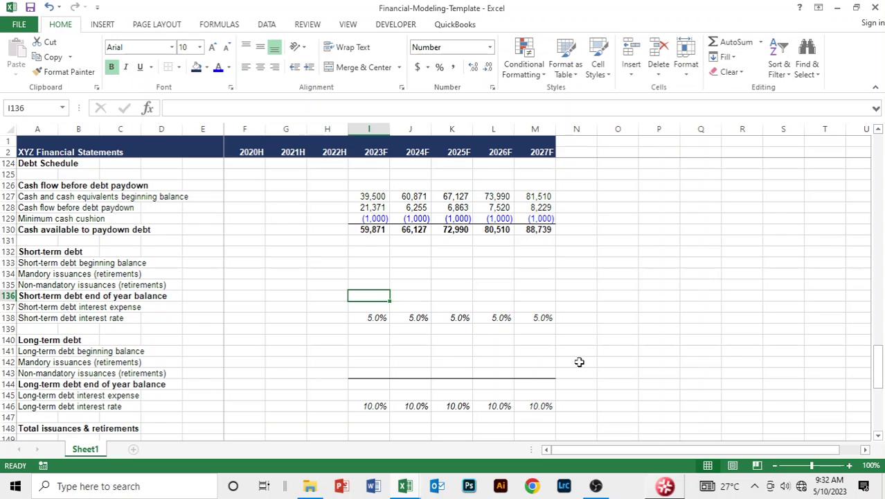
Link the 2022H short-term debt end of year balance in H136 to the 2022H short-term borrowings in balance sheet cell H81.
key("Left")
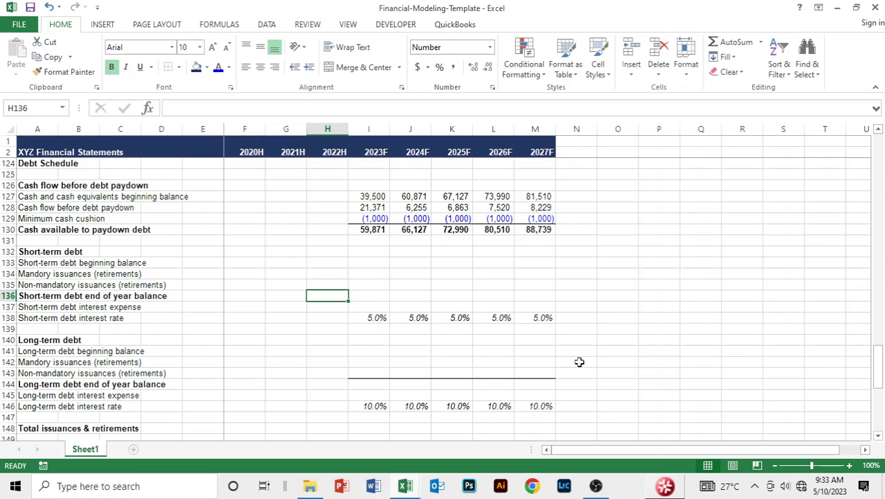
type("=")
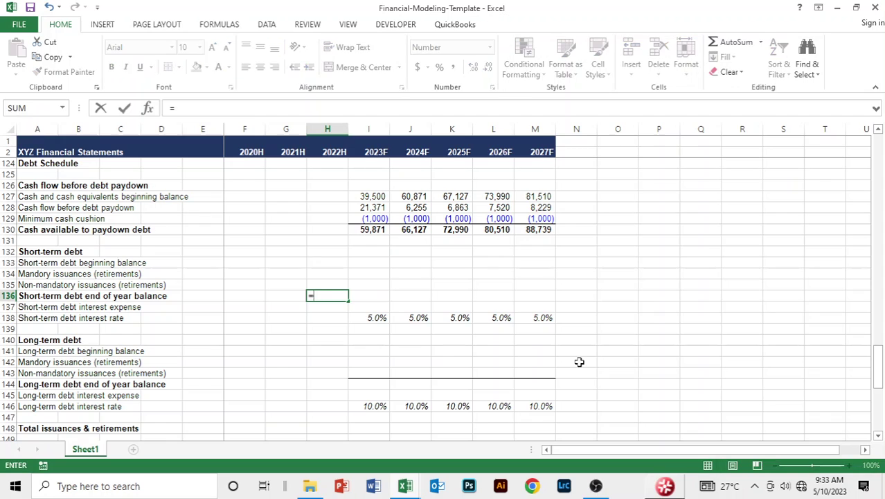
key("Up")
key("Up")
key("Up")
key("Up")
key("Up")
key("Up")
key("Up")
key("Up")
key("Up")
key("Up")
key("Up")
key("Up")
key("Up")
key("Up")
key("Up")
key("Up")
key("Up")
key("Up")
key("Up")
key("Up")
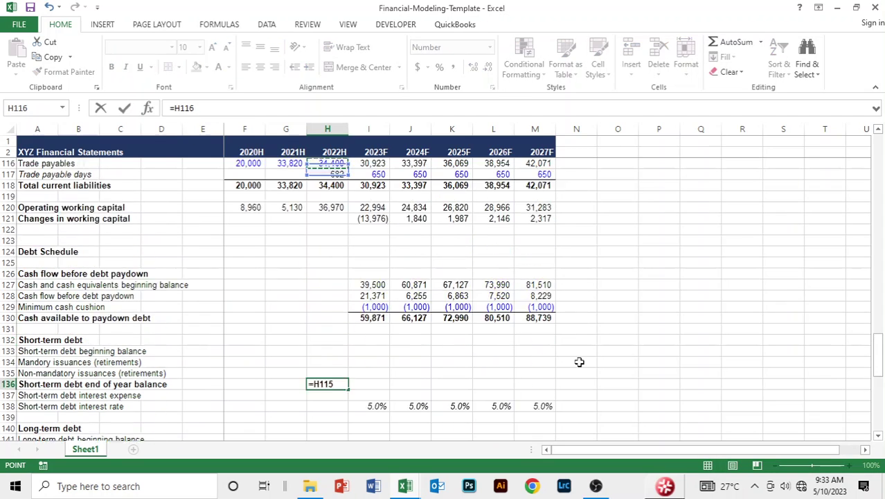
key("Up")
key("Up")
key("Up")
key("Up")
key("Up")
key("Up")
key("Up")
key("Up")
key("Up")
key("Up")
key("Up")
key("Up")
key("Up")
key("Up")
key("Up")
key("Up")
key("Up")
key("Up")
key("Up")
key("Up")
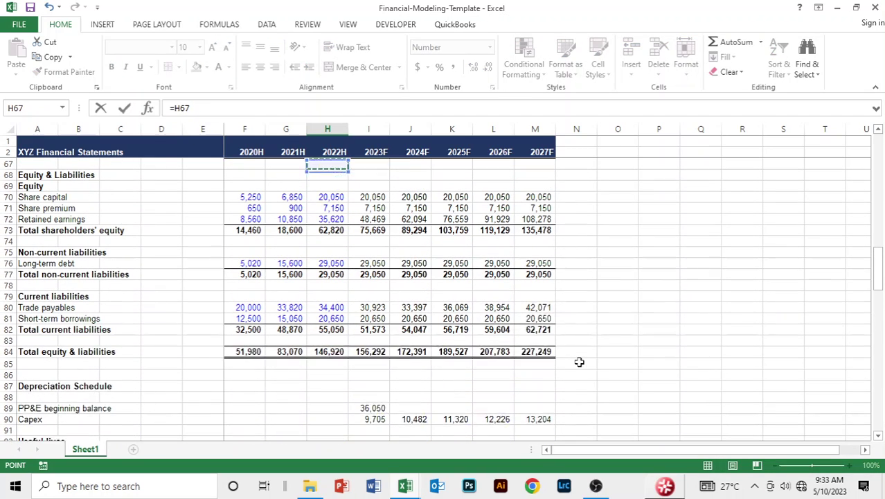
key("Down")
key("Down")
key("Down")
key("Down")
key("Down")
key("Down")
key("Down")
key("Down")
key("Down")
key("Down")
key("Down")
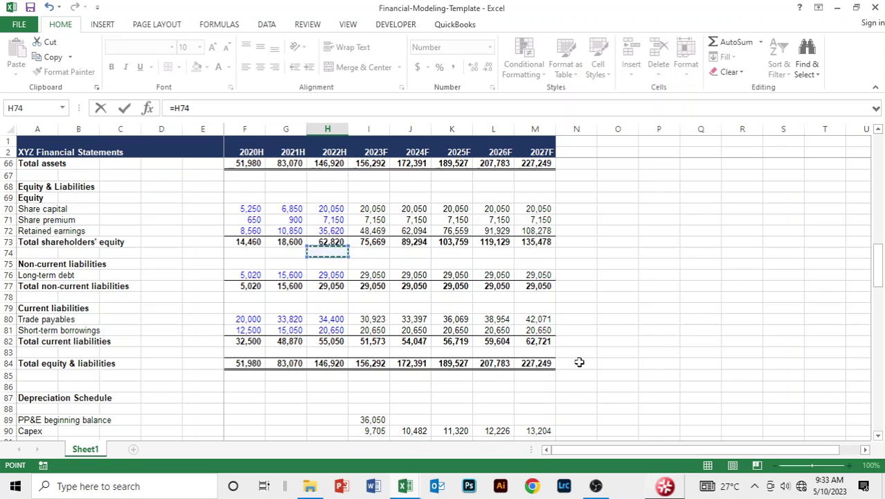
key("Down")
key("Down")
key("Down")
key("Down")
key("Return")
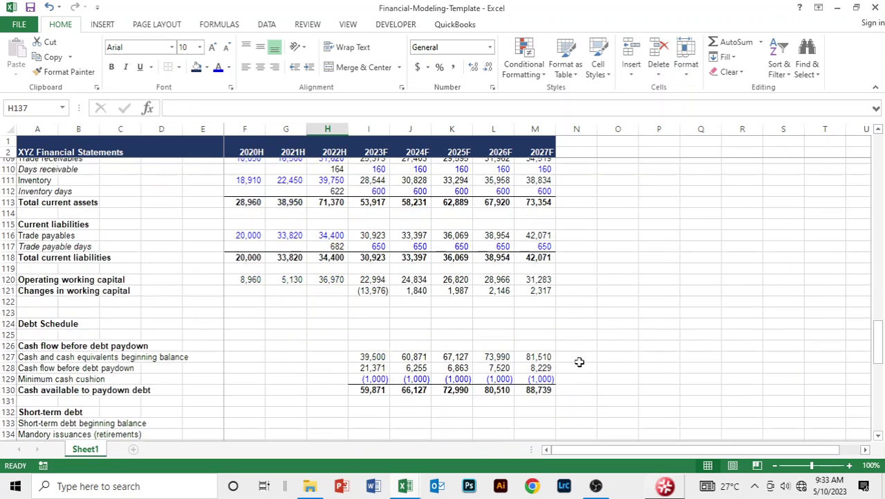
Set the 2023F short-term debt beginning balance in I133 to the prior year's ending balance with =H136.
key("Up")
key("Up")
key("Up")
key("Up")
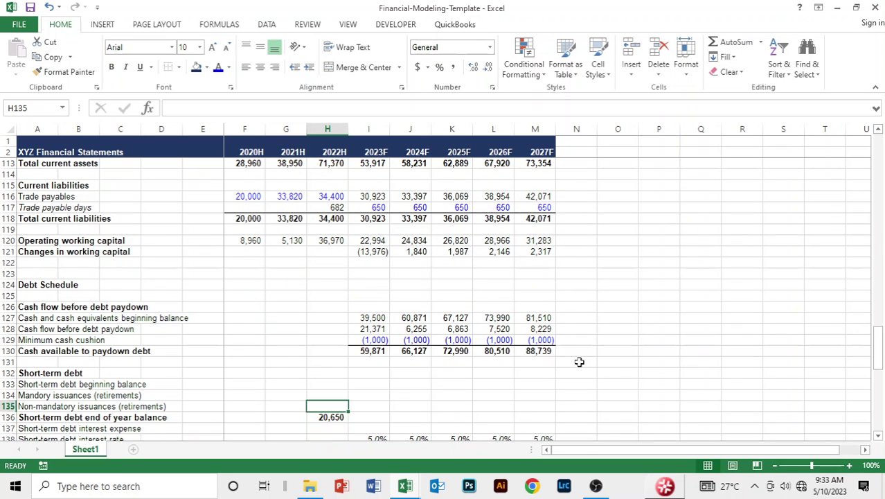
key("Right")
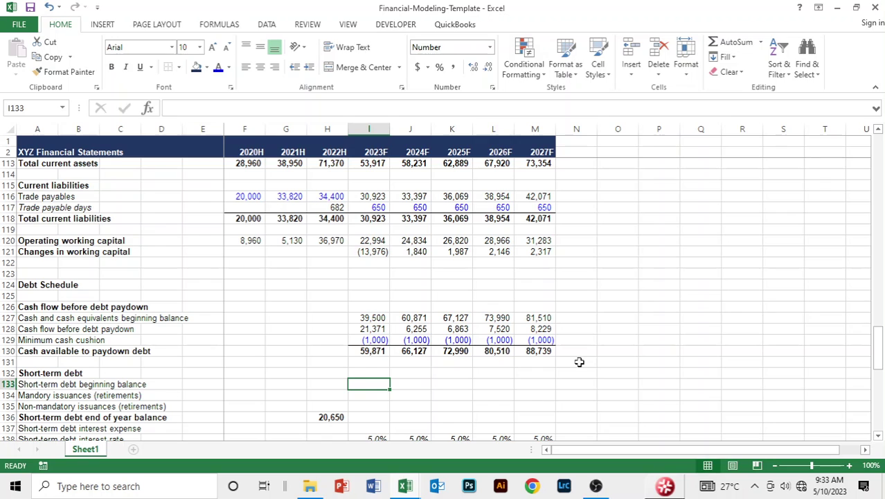
type("=")
key("Down")
key("Down")
key("Down")
key("Left")
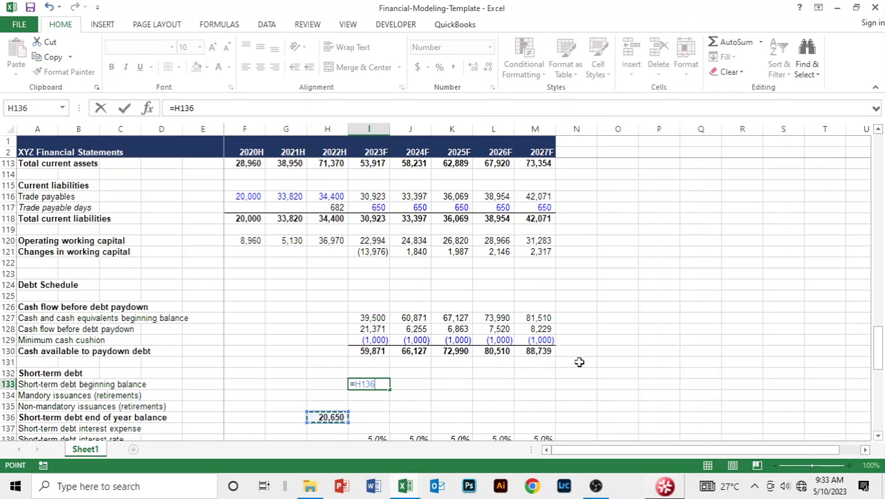
key("Return")
Enter 0 for the 2023F mandatory and non-mandatory short-term debt issuances (retirements) in I134 and I135.
key("Down")
key("Down")
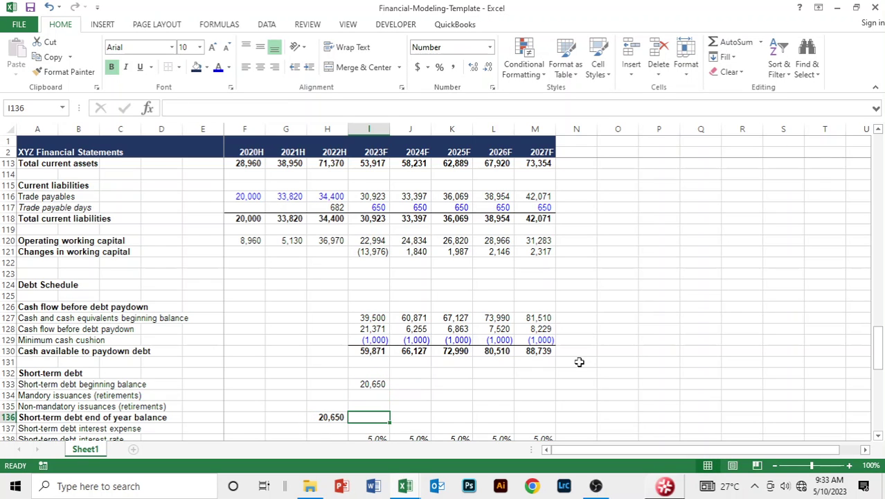
key("Up")
key("Up")
type("0")
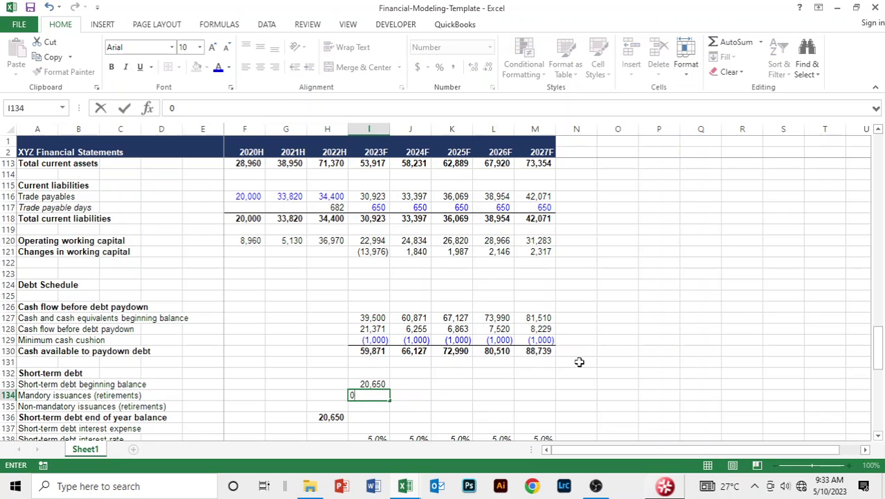
key("Return")
type("0")
key("Return")
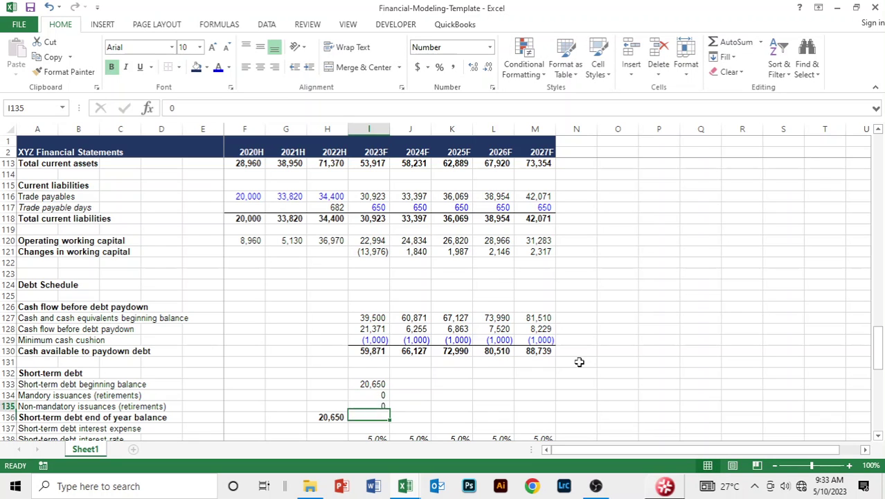
Apply the blue input font color to the short-term debt issuance rows in I134:M135, covering 2023F to 2027F.
key("Up")
key("Up")
key("shift+Down")
key("shift+Right")
key("shift+Right")
key("shift+Right")
key("shift+Right")
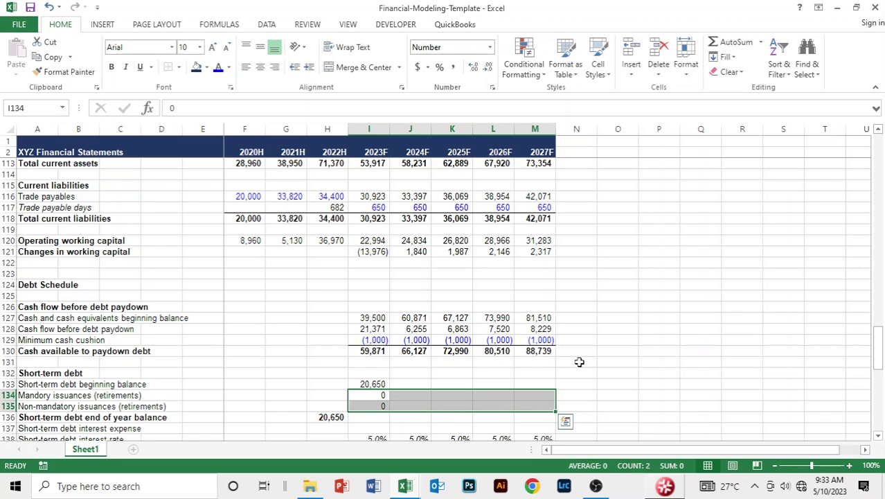
key("alt")
key("h")
key("f")
key("c")
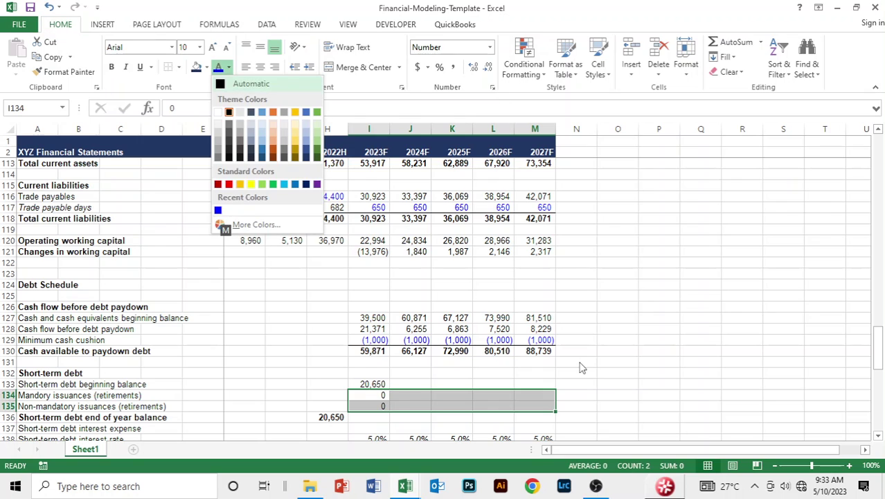
key("Escape")
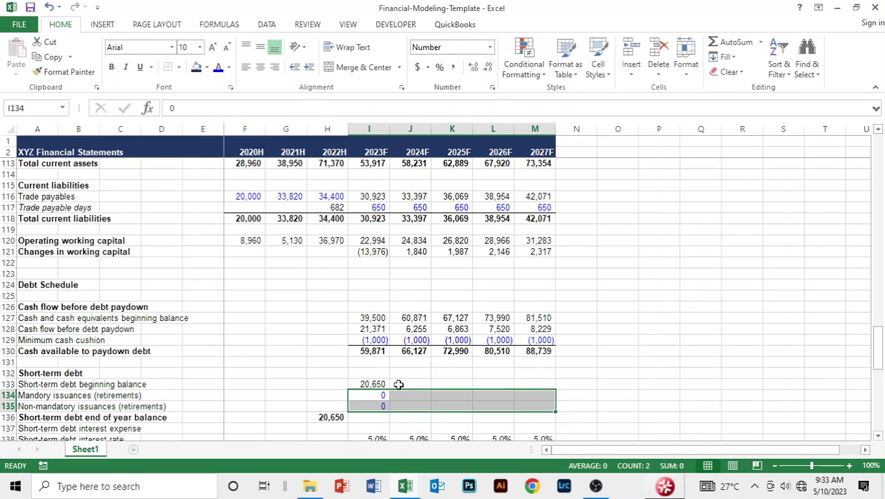
Calculate the 2023F short-term debt end of year balance in I136 with =SUM(I133:I135).
left_click(376, 420)
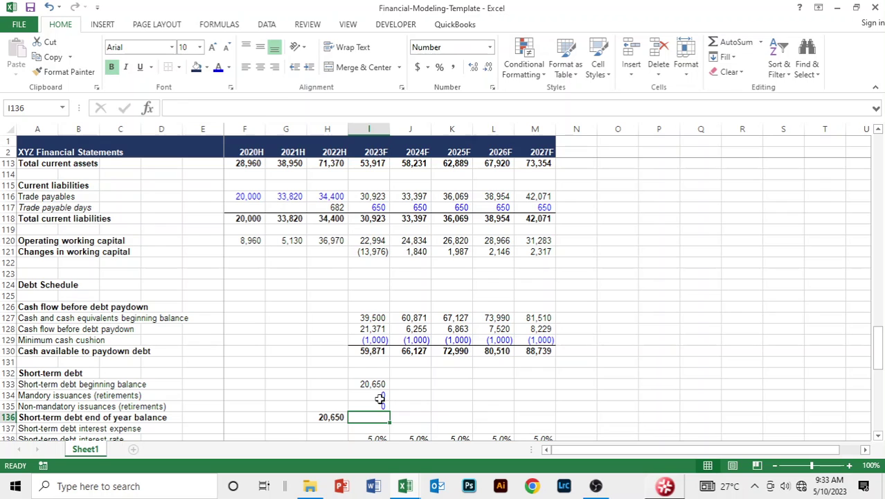
type("=sum")
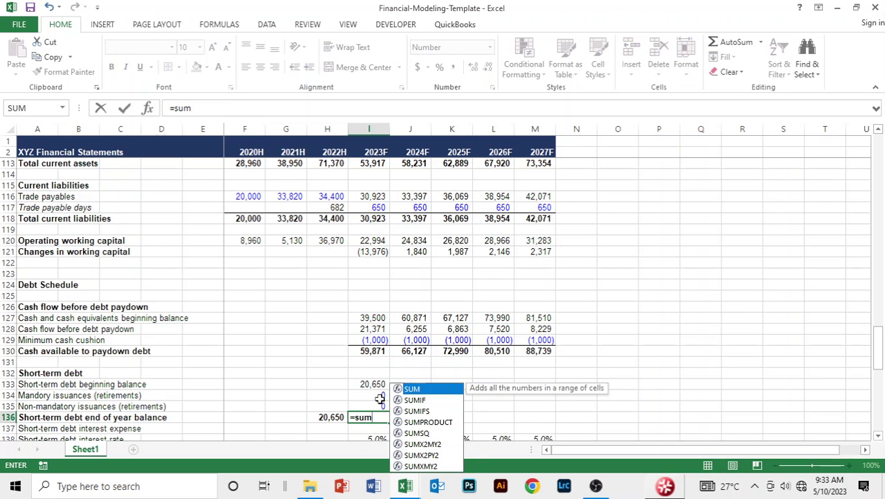
type("(")
key("Up")
key("shift+Up")
key("shift+Up")
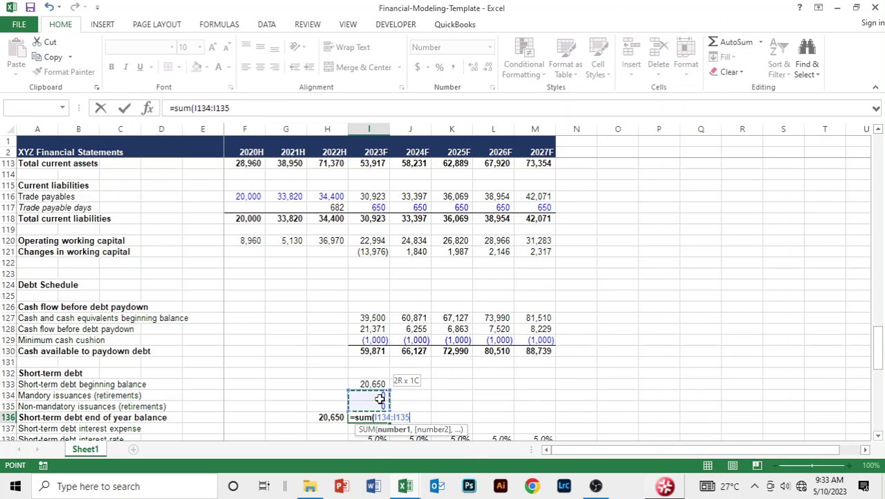
type(")")
key("Return")
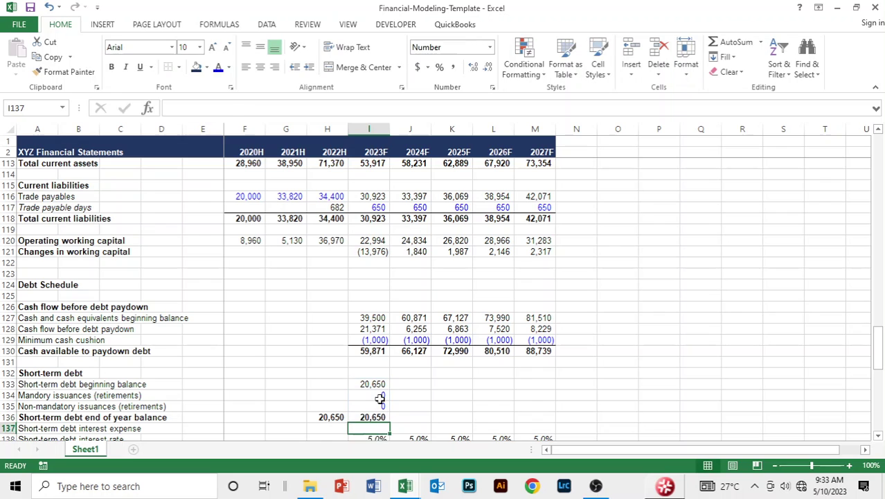
Copy the short-term debt end of year balance formula from I136 across to 2027F in M136.
key("Up")
key("shift+Right")
key("shift+Right")
key("shift+Right")
key("shift+Right")
key("ctrl+r")
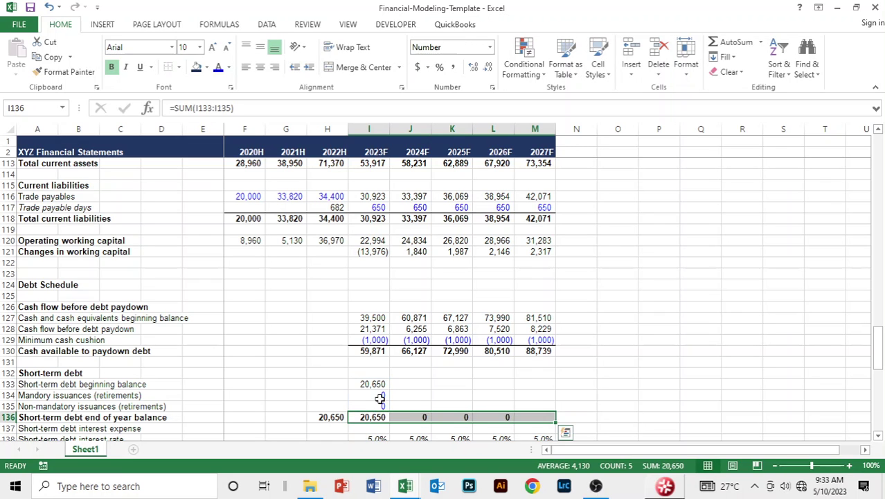
Copy the short-term debt beginning balance formula from I133 across to 2027F in M133.
key("Up")
key("Up")
key("Up")
key("shift+Right")
key("shift+Right")
key("shift+Right")
key("shift+Right")
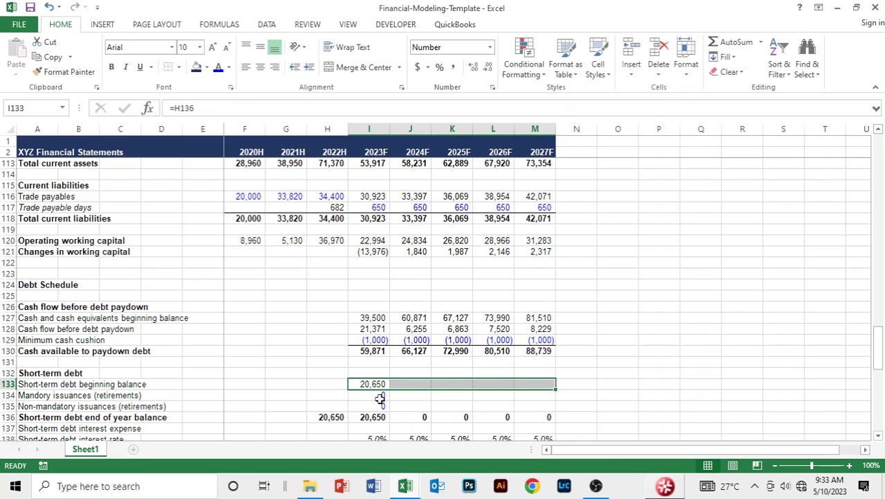
key("ctrl+r")
Fill the zero mandatory and non-mandatory short-term debt issuances from I134:I135 across to 2027F in column M.
key("Down")
key("Down")
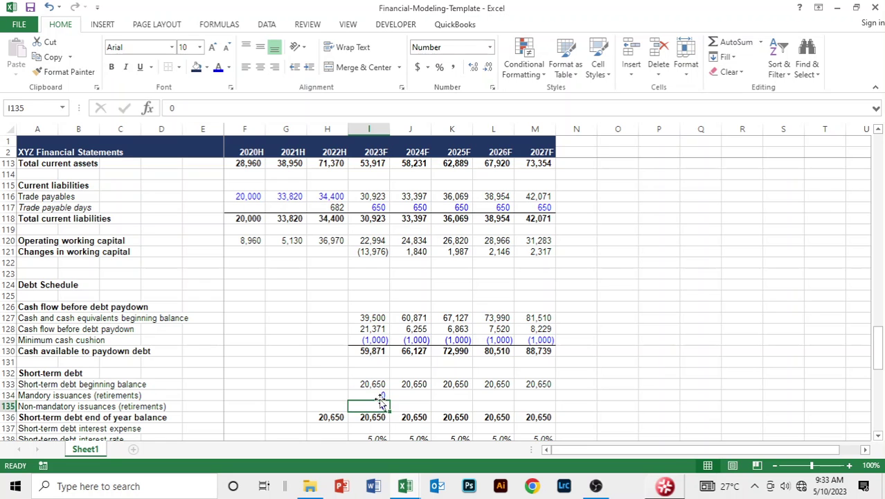
key("Up")
key("shift+Down")
key("shift+Right")
key("shift+Right")
key("ctrl+r")
key("shift+Right")
key("shift+Right")
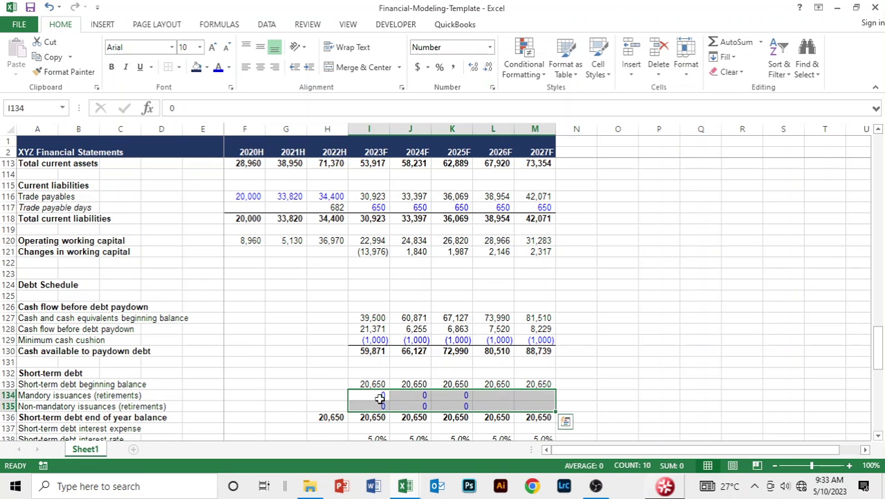
Review the remaining debt schedule rows from the short-term debt section down to total interest expense.
key("Down")
key("Down")
key("Down")
key("Down")
key("Down")
key("Down")
key("Down")
key("Down")
key("Down")
key("Down")
key("Down")
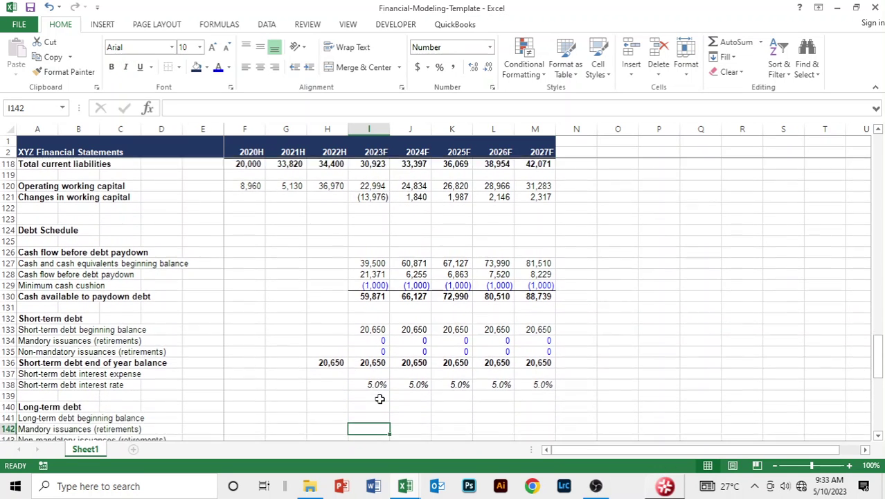
key("Down")
key("Down")
key("Down")
key("Down")
key("Down")
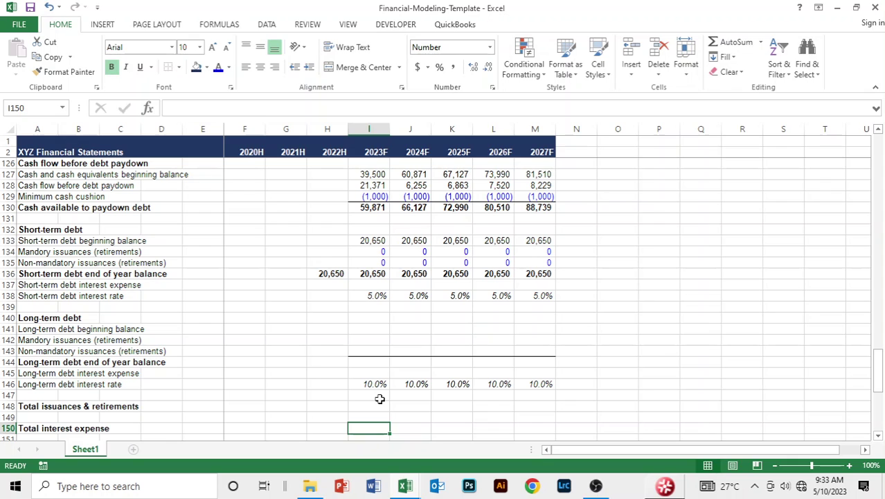
key("Up")
key("Up")
key("Up")
key("Up")
key("Up")
key("Up")
key("Up")
key("Up")
key("Up")
key("Up")
key("Up")
key("Up")
key("Up")
key("Up")
key("Up")
key("Up")
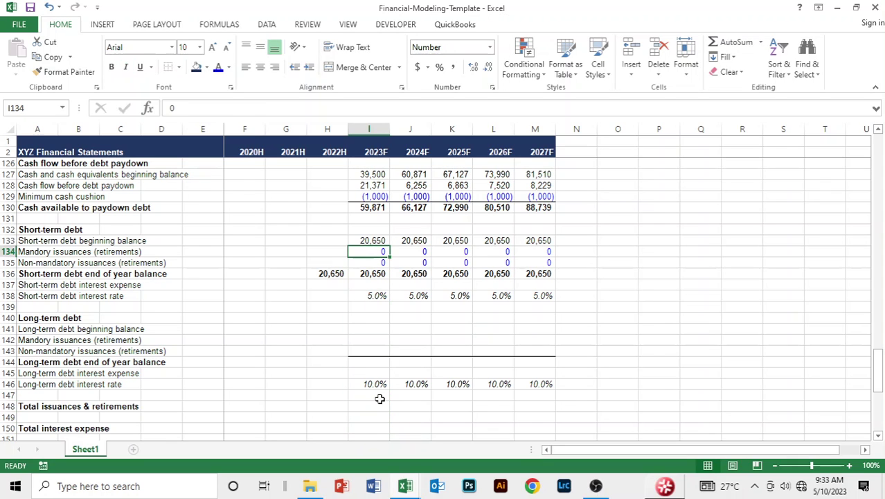
Add a top border to the short-term debt end of year balance row across H136:M136.
key("Down")
key("Down")
key("Left")
key("shift+Right")
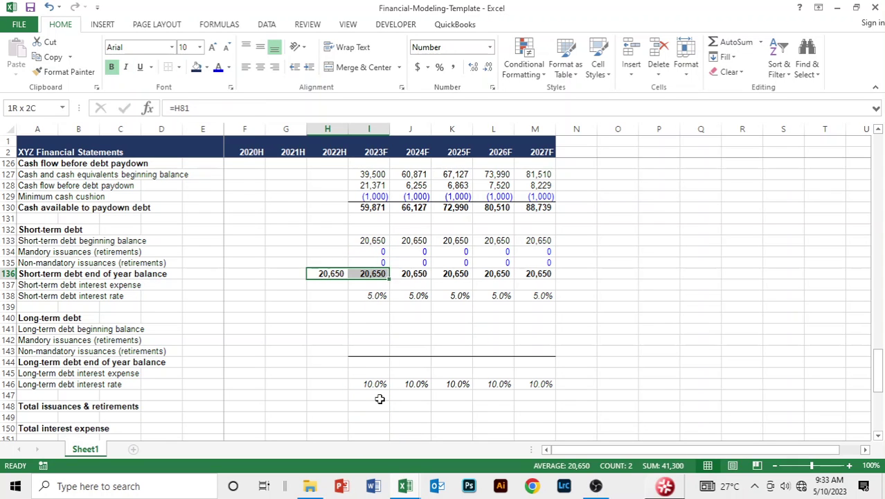
key("shift+Right")
key("shift+Right")
key("shift+Right")
key("shift+Right")
key("alt+h")
key("b")
key("p")
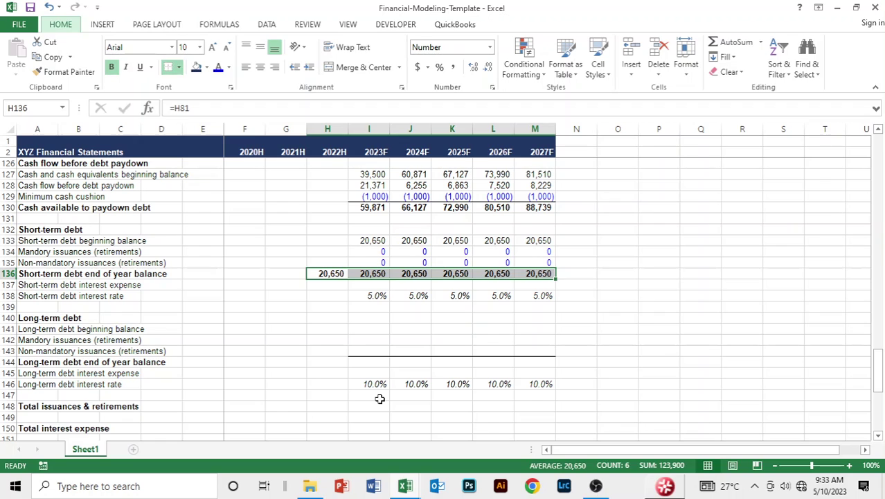
Calculate the 2023F short-term debt interest expense in I137 with =AVERAGE(I133,I136)*I138.
key("Down")
key("Down")
key("Down")
key("Down")
key("Up")
key("Up")
key("Up")
key("Right")
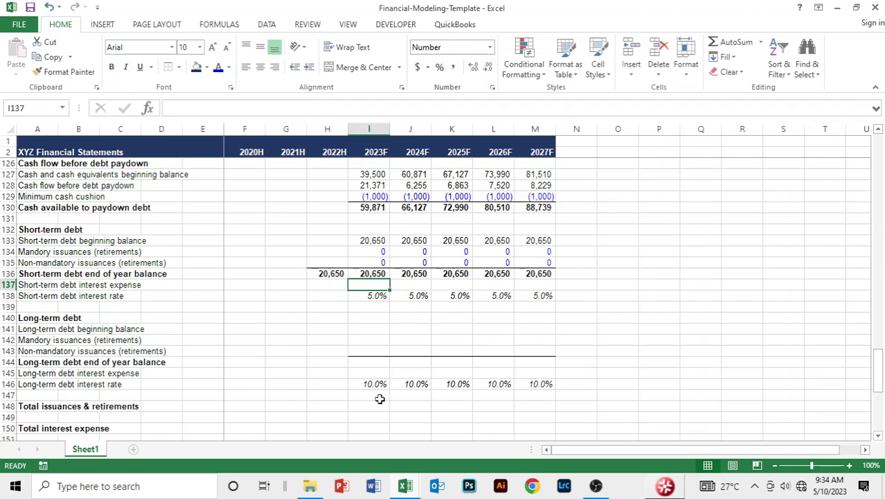
type("=")
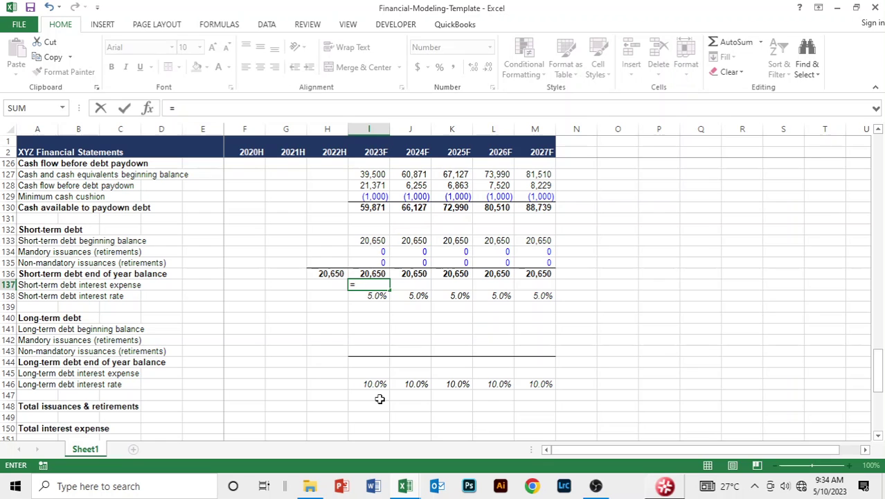
type("ave")
key("BackSpace")
key("BackSpace")
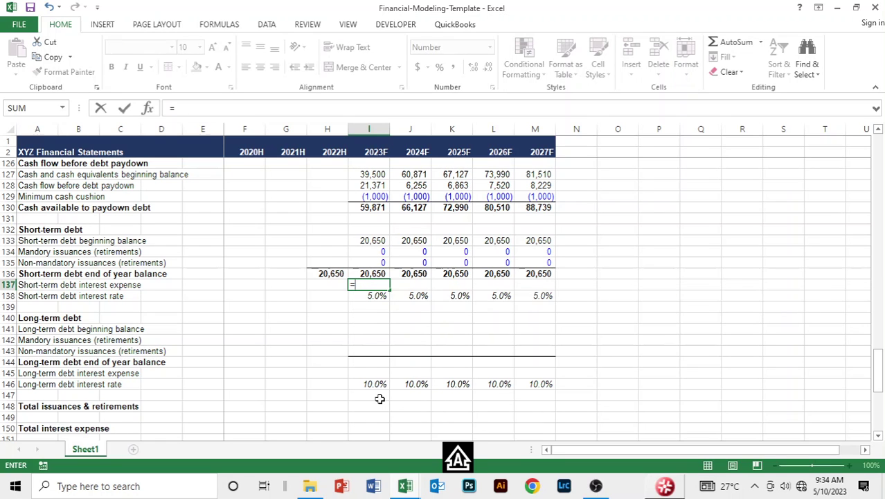
type("AVERAGE(")
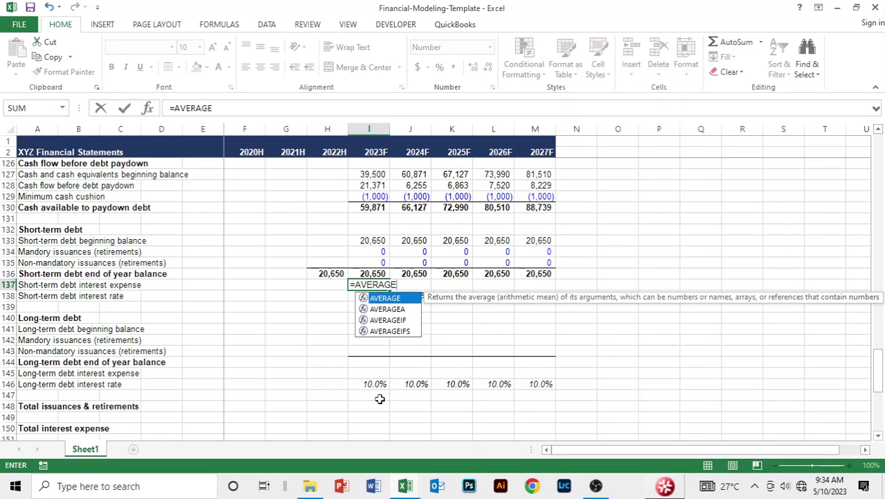
key("Up")
key("Up")
key("Up")
key("Up")
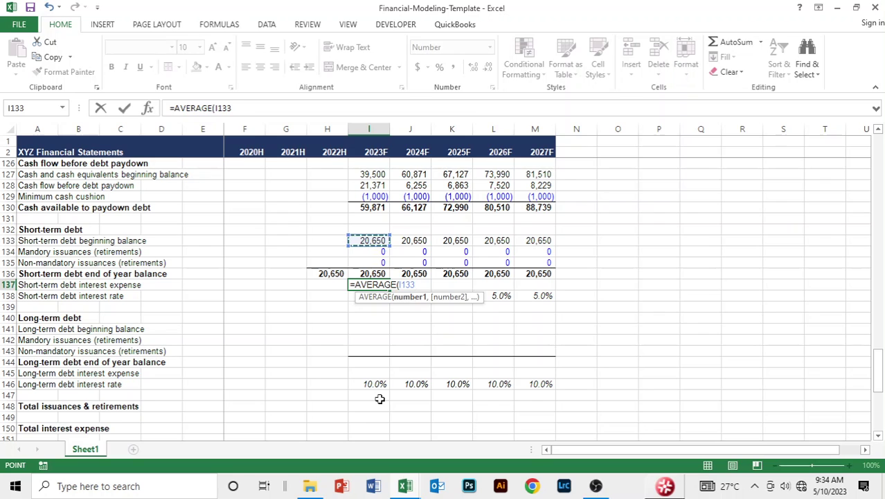
type(",")
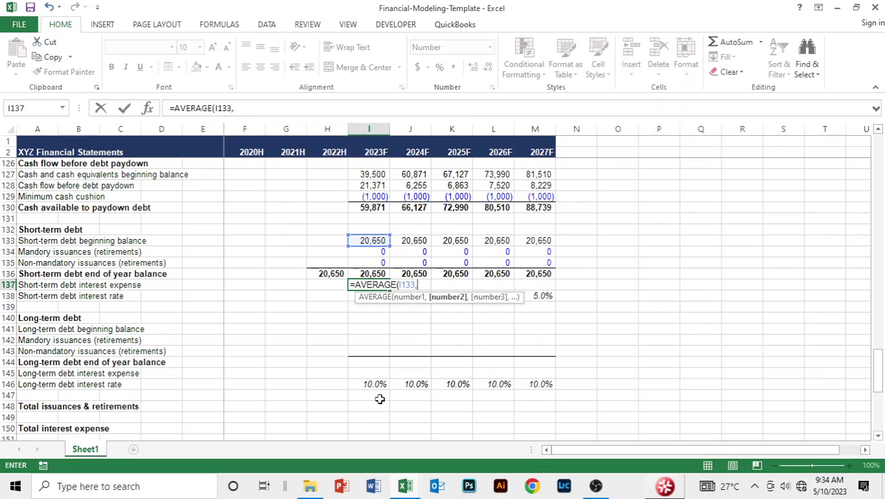
left_click(360, 274)
type(")")
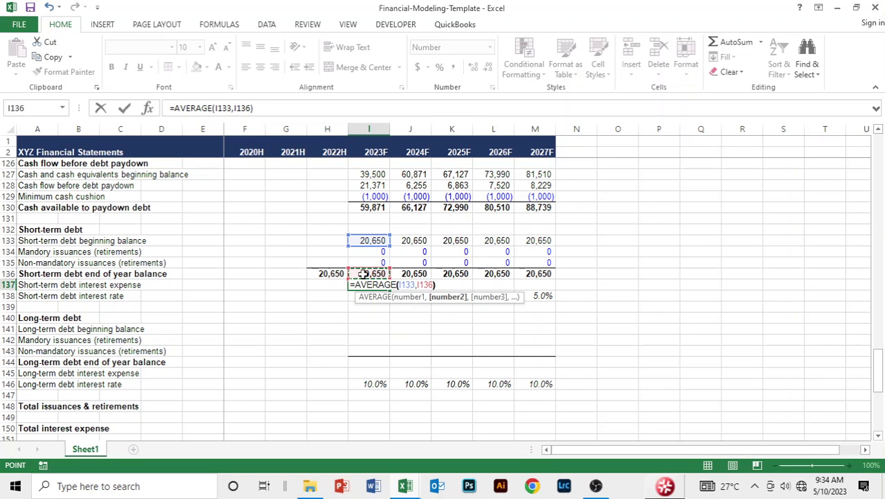
type("*")
key("Down")
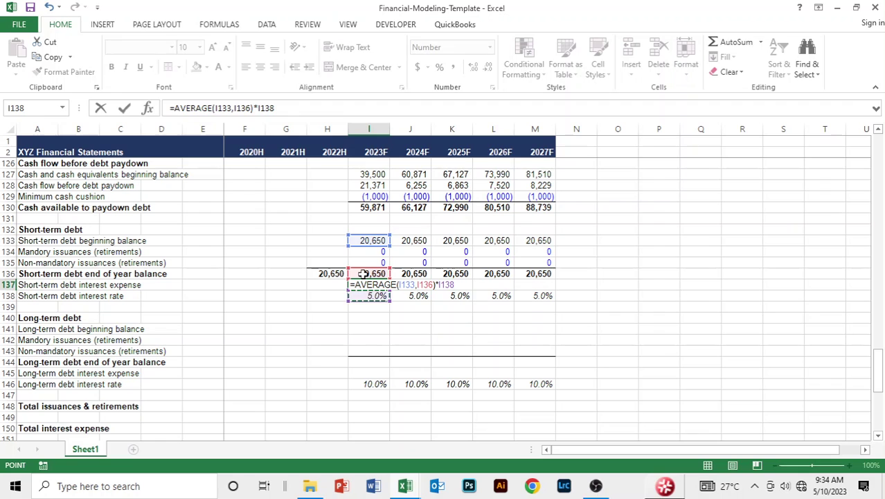
key("Return")
Copy the short-term debt interest expense formula from I137 across to 2027F in M137.
key("Up")
key("shift+Right")
key("shift+Right")
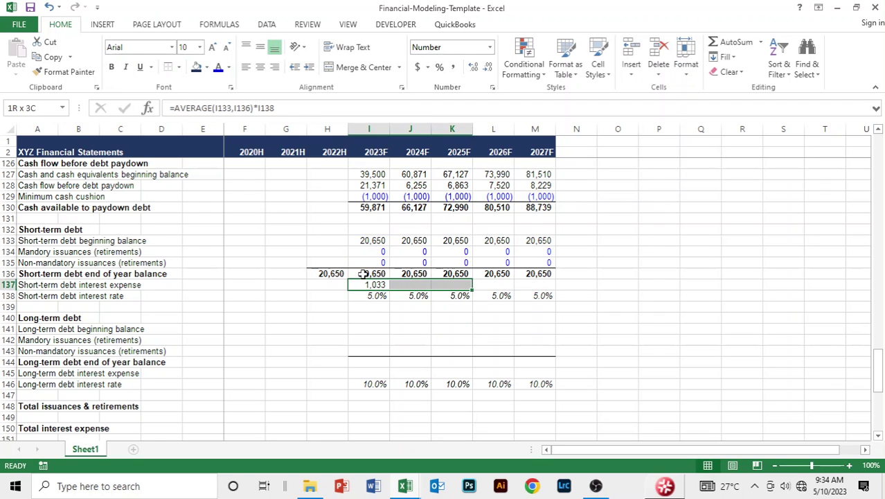
key("shift+Right")
key("shift+Right")
key("ctrl+r")
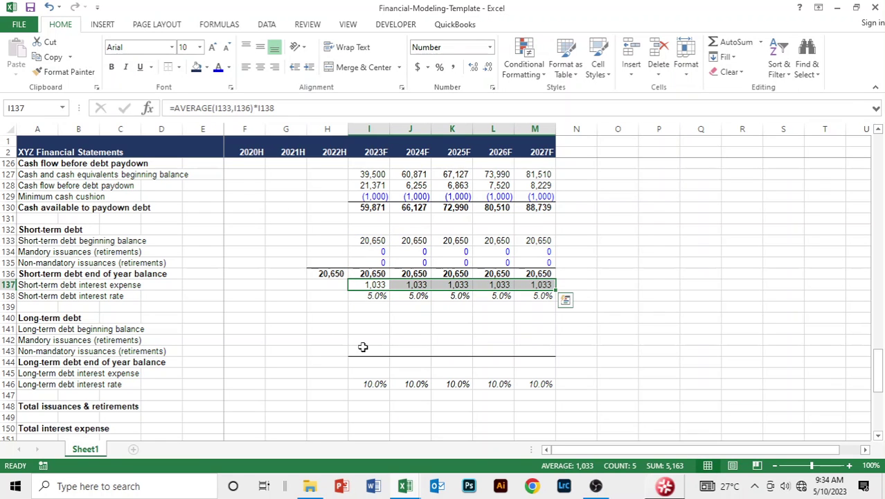
Apply the blue input font color to the short-term debt interest rates in I138:M138.
left_click(374, 296)
key("shift+Right")
key("shift+Right")
key("shift+Right")
key("shift+Right")
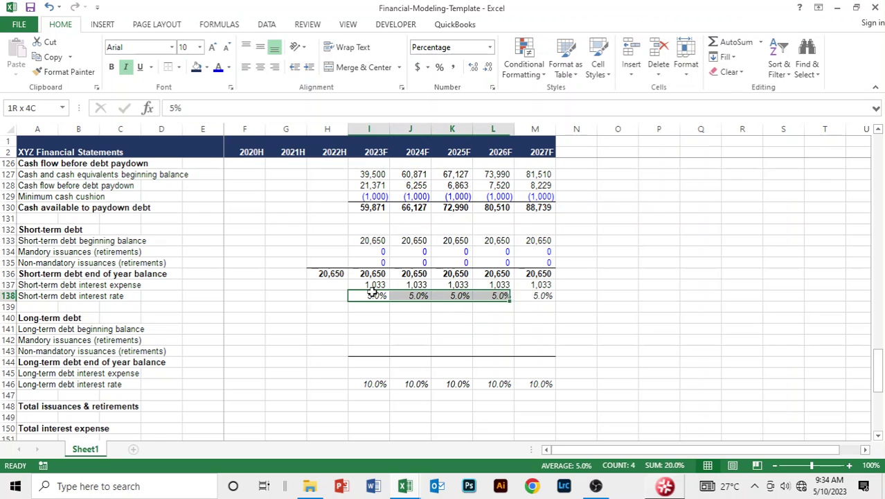
key("alt")
key("h")
key("f")
key("c")
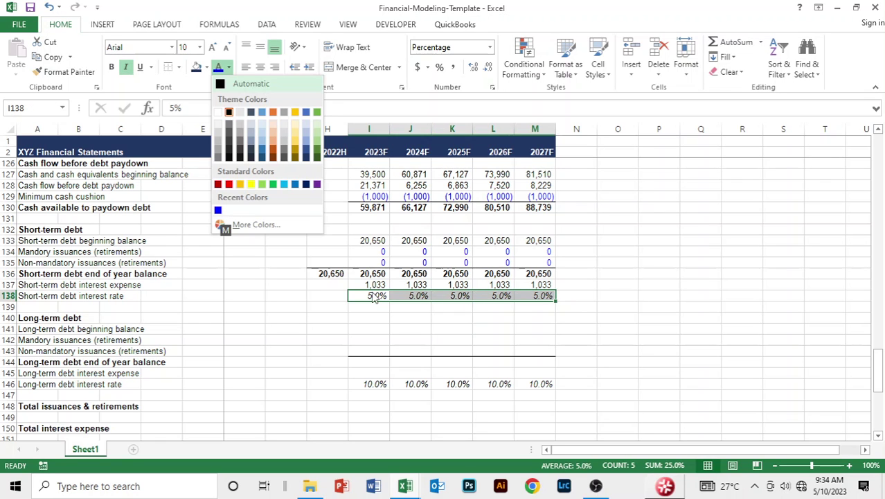
left_click(218, 210)
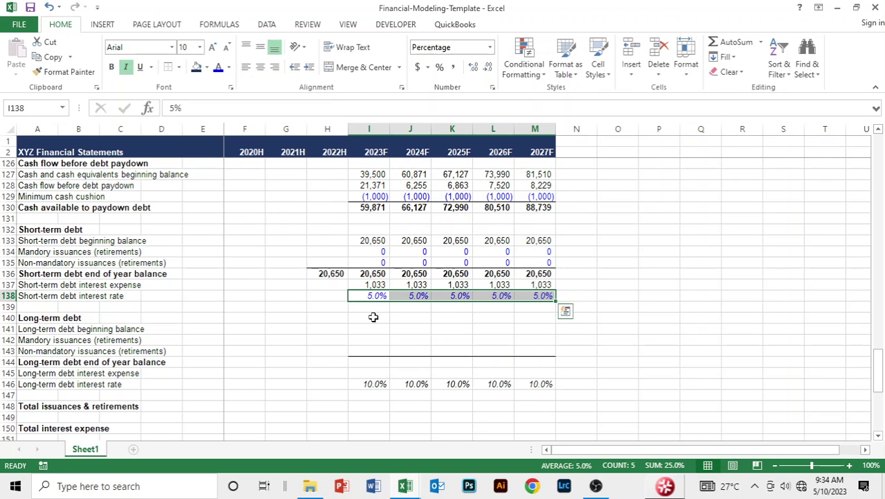
Link the 2022H long-term debt end of year balance in H144 to the 2022H long-term debt on the balance sheet.
left_click(446, 326)
scroll(430, 284, "down", 2)
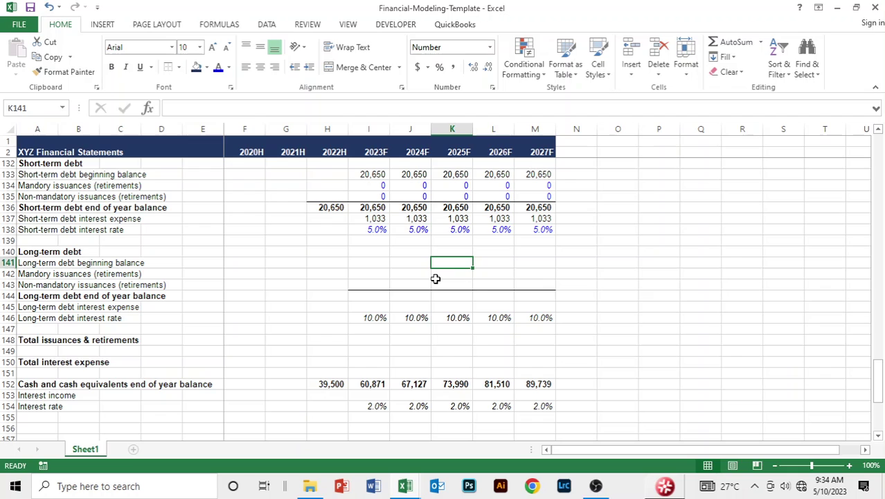
left_click(334, 295)
key("alt")
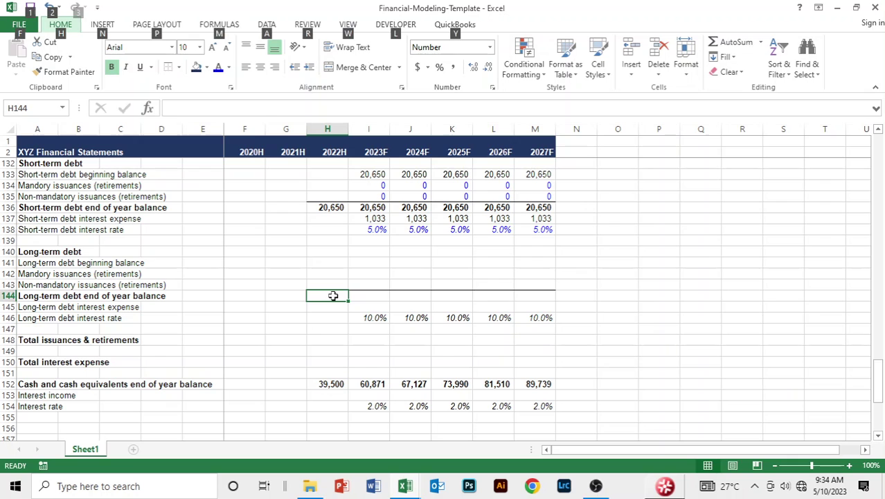
key("Escape")
key("Up")
key("Up")
key("Up")
key("Right")
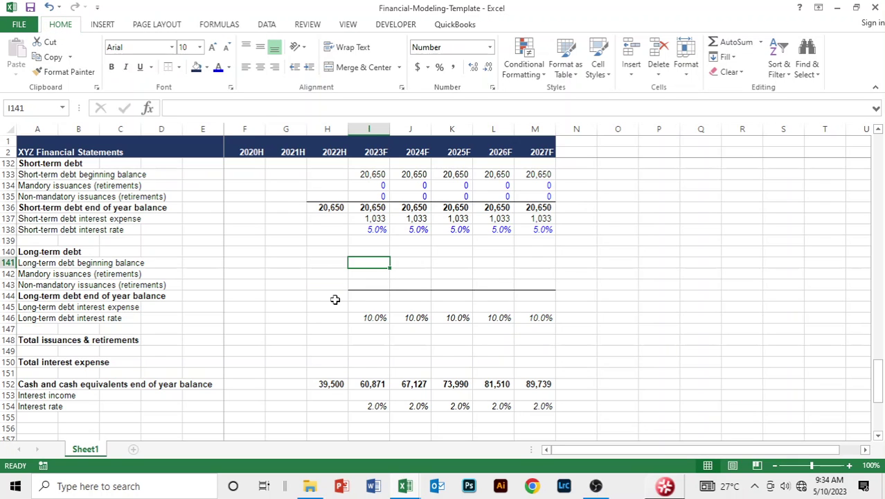
left_click(328, 296)
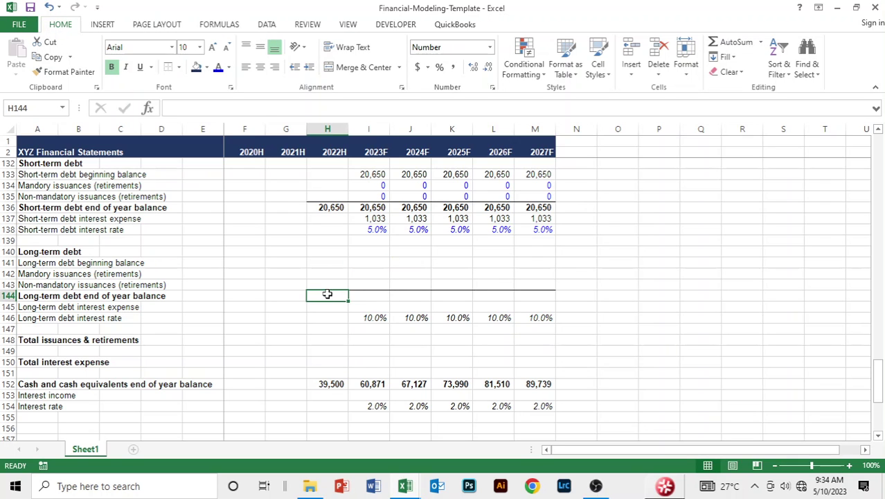
type("=")
key("Up")
key("Up")
key("Up")
key("Up")
key("Up")
key("Up")
key("Up")
key("Up")
key("Up")
key("Up")
key("Up")
key("Up")
key("Up")
key("Up")
key("Up")
key("Up")
key("Up")
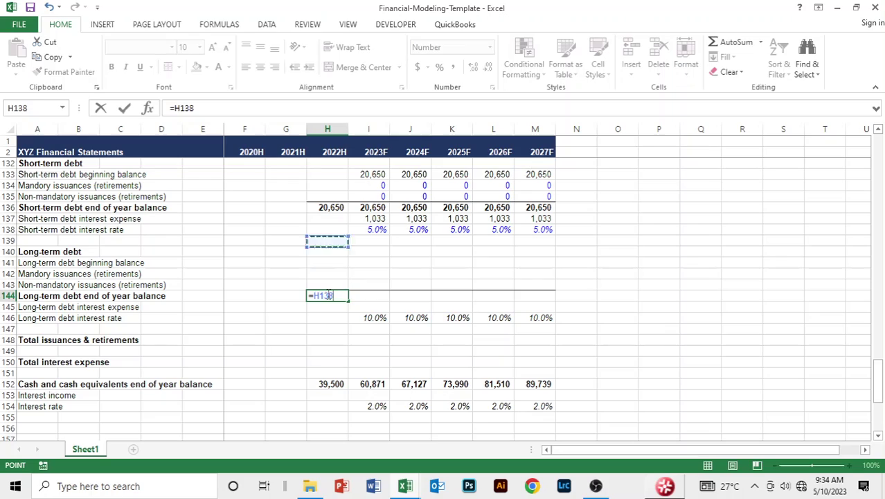
key("Up")
key("Up")
key("Up")
key("Up")
key("Up")
key("Up")
key("Up")
key("Up")
key("Up")
key("Up")
key("Up")
key("Up")
key("Up")
key("Up")
key("Up")
key("Up")
key("Up")
key("Up")
key("Up")
key("Up")
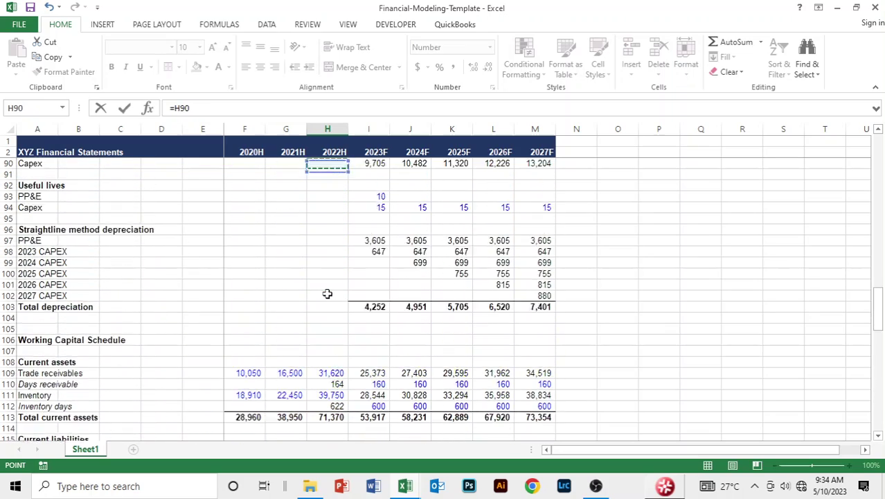
key("Up")
key("Up")
key("Up")
key("Up")
key("Up")
key("Down")
key("Down")
key("Down")
key("Down")
key("Down")
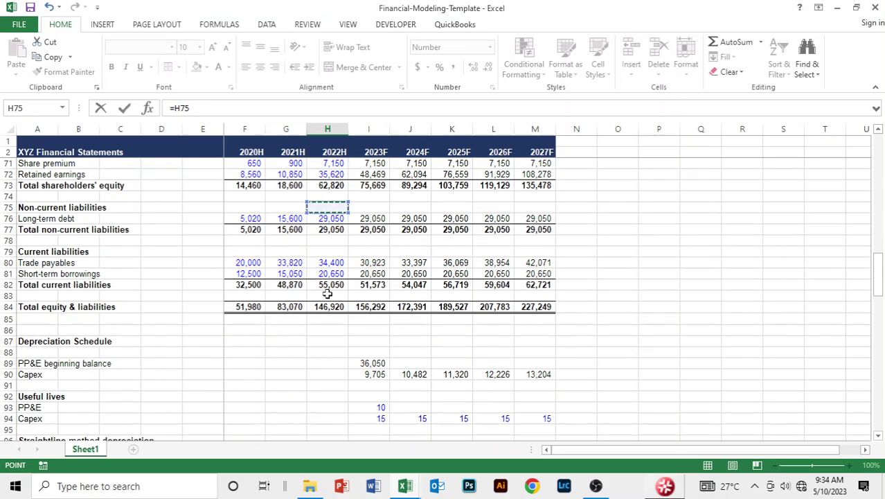
key("Return")
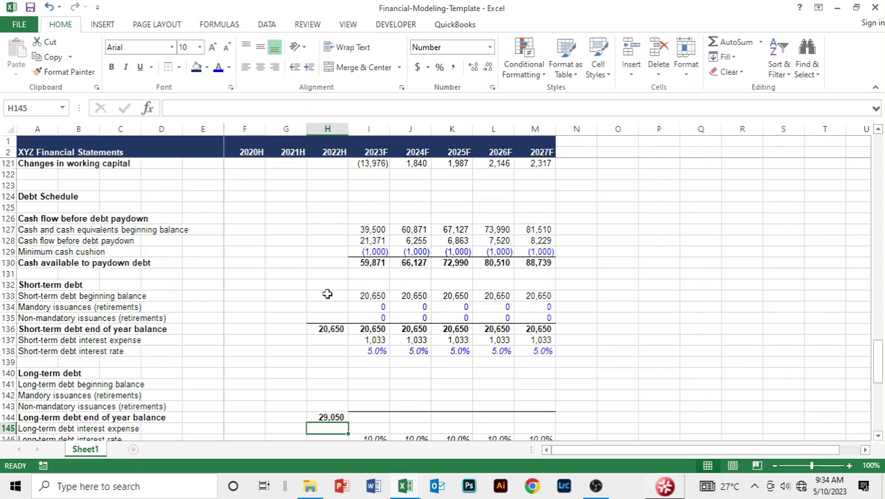
Set the 2023F long-term debt beginning balance in I141 to the prior end of year balance with =H144.
key("Up")
key("Up")
key("Up")
key("Up")
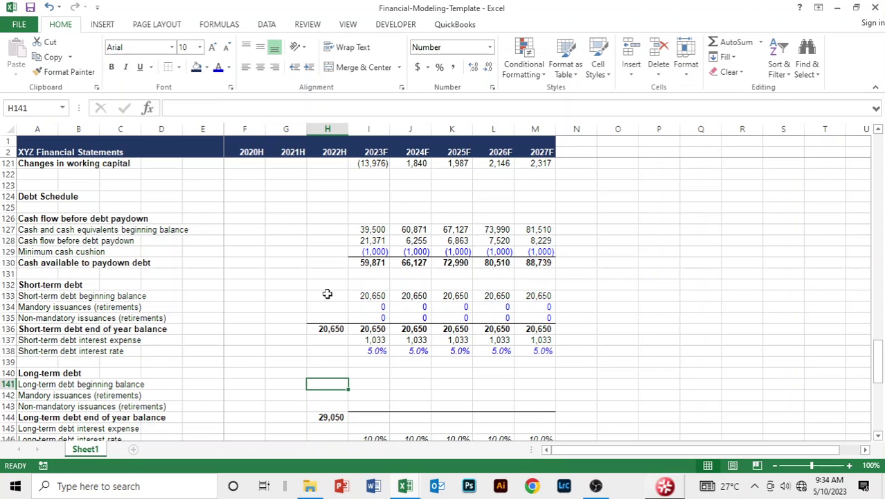
key("Right")
type("=")
key("Down")
key("Down")
key("Down")
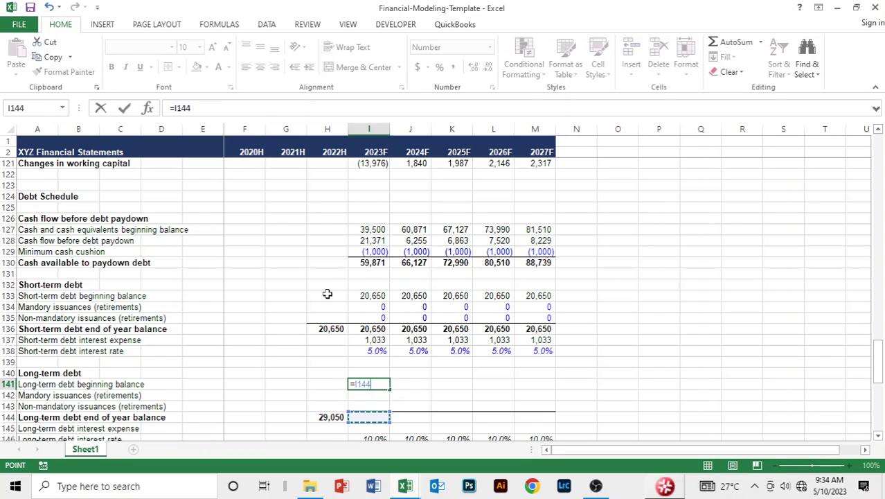
key("Left")
key("Return")
Add a top border to the 2022H long-term debt end of year balance in H144.
key("Left")
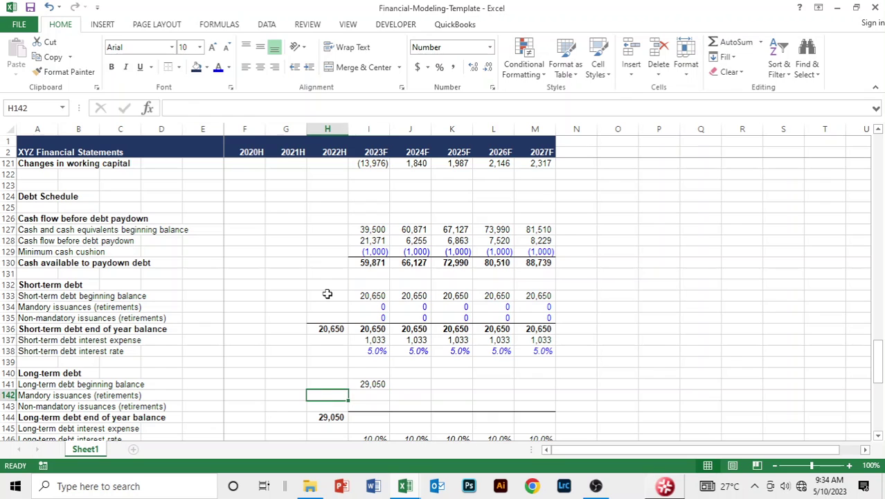
key("Down")
key("Down")
key("alt")
key("h")
key("b")
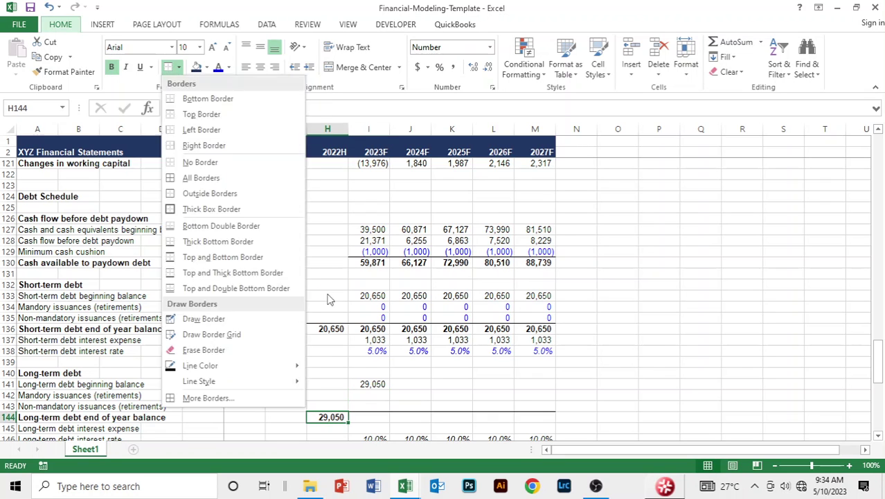
key("p")
Calculate the 2023F long-term debt end of year balance in I144 with =SUM(I141:I143).
key("Down")
key("Up")
key("Up")
key("Up")
key("Up")
key("Up")
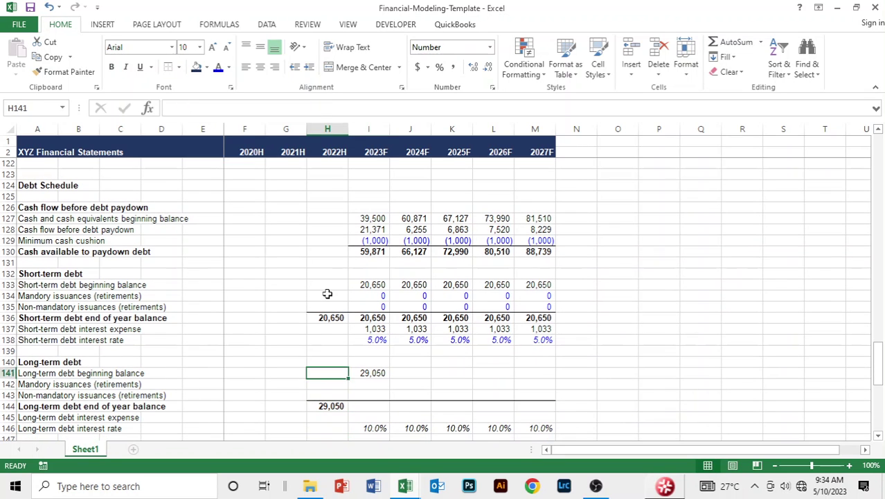
key("Down")
key("Down")
key("Down")
key("Down")
key("Up")
key("Up")
key("Up")
key("Right")
key("Down")
key("Down")
key("Down")
type("=")
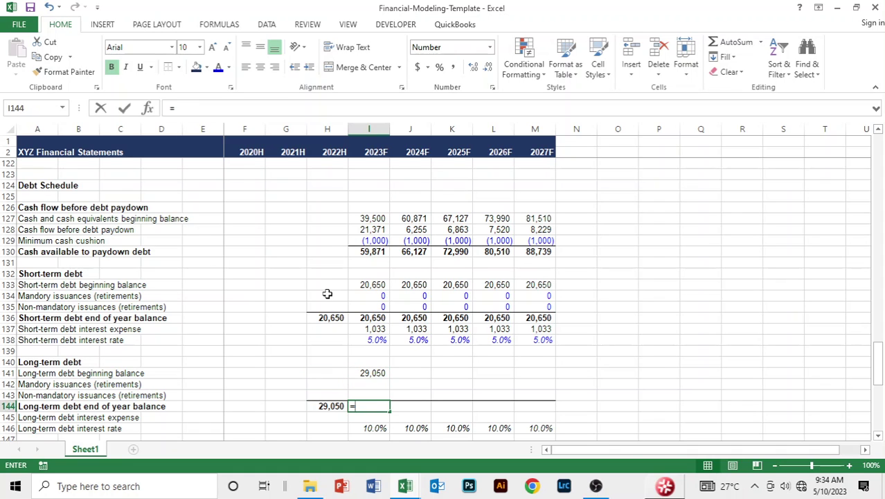
type("SUM)")
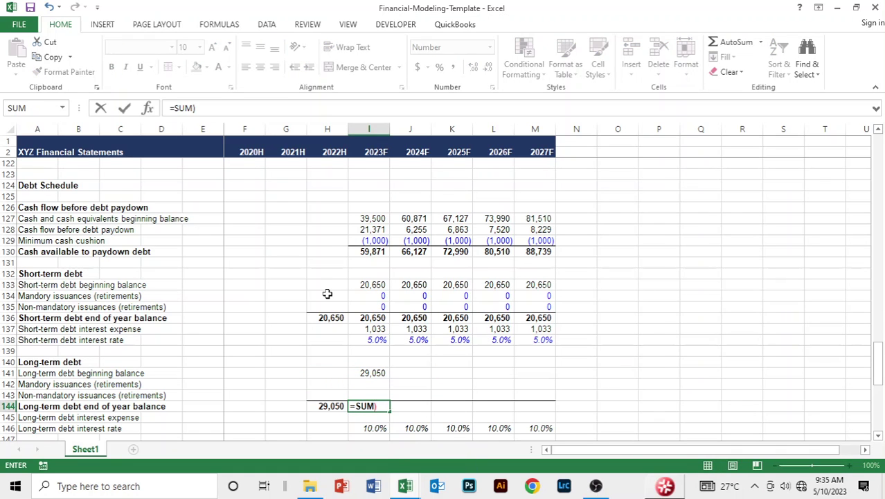
key("BackSpace")
type("(")
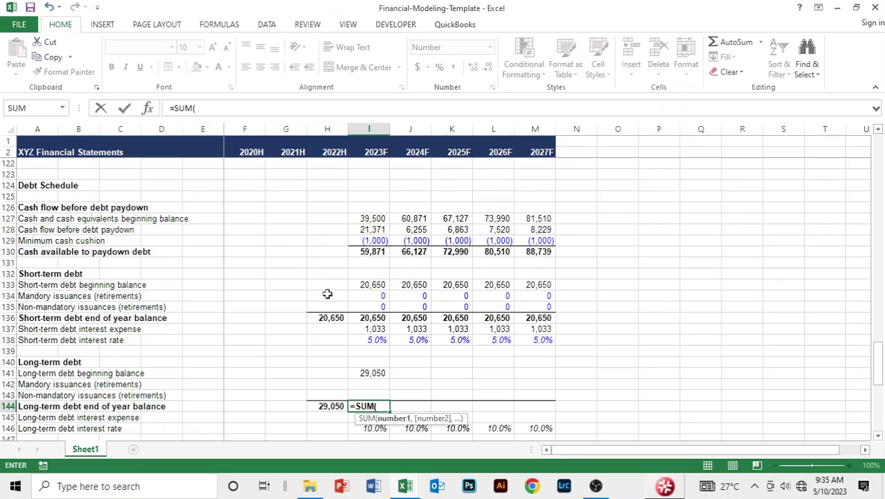
key("Up")
key("shift+Up")
key("shift+Up")
type(")")
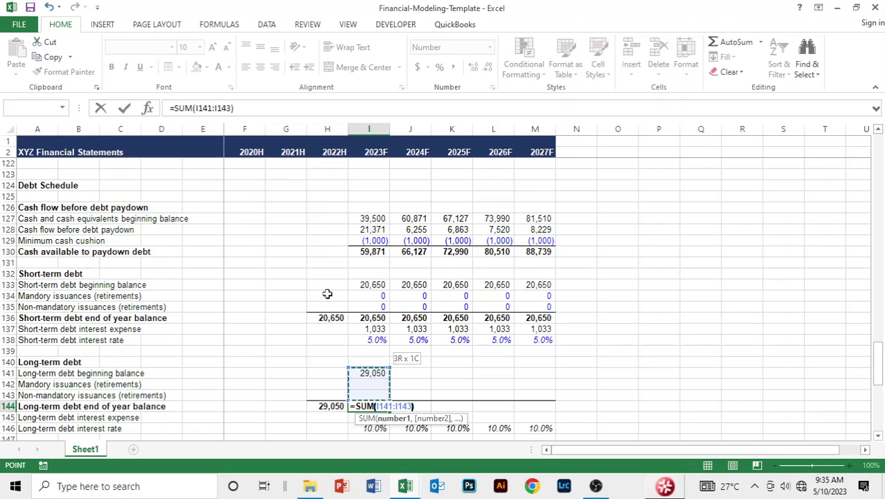
key("Return")
Copy the long-term debt end of year balance formula from I144 across to 2027F in M144.
key("Up")
key("shift+Right")
key("shift+Right")
key("shift+Right")
key("shift+Right")
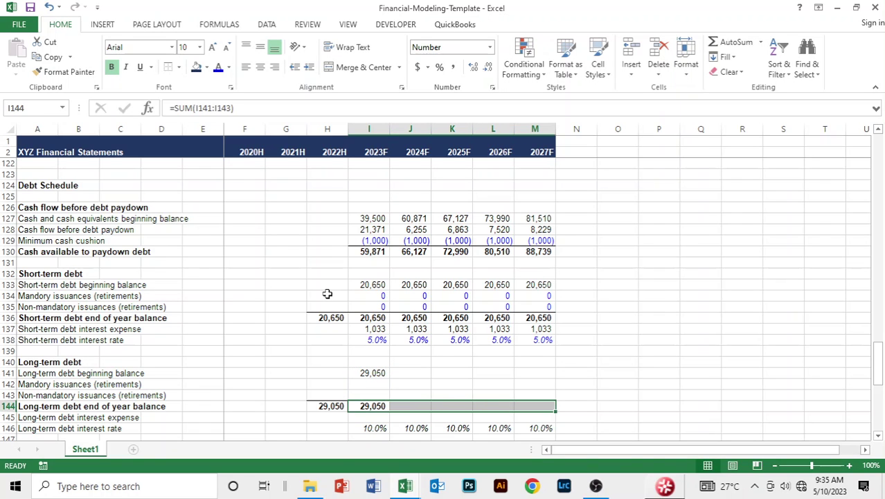
key("ctrl+r")
Enter 0 for the 2023F mandatory and non-mandatory long-term debt issuances in I142 and I143.
key("Up")
key("Up")
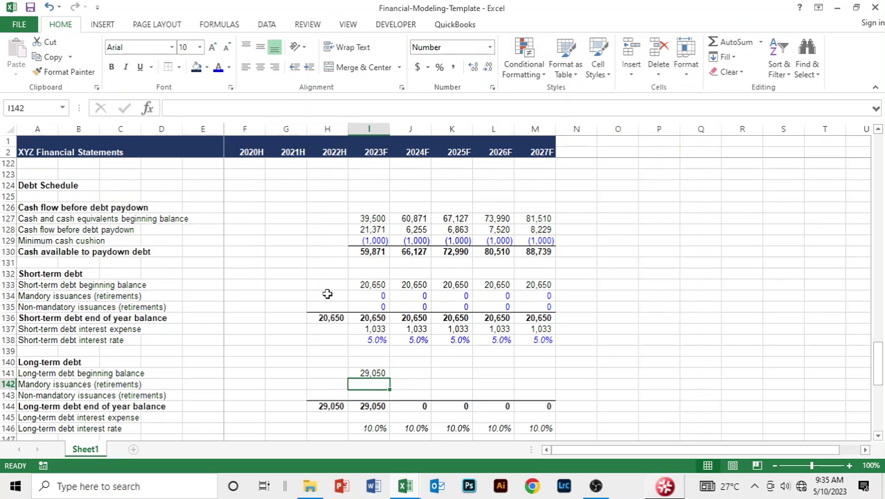
type("0")
key("Return")
type("0")
key("Return")
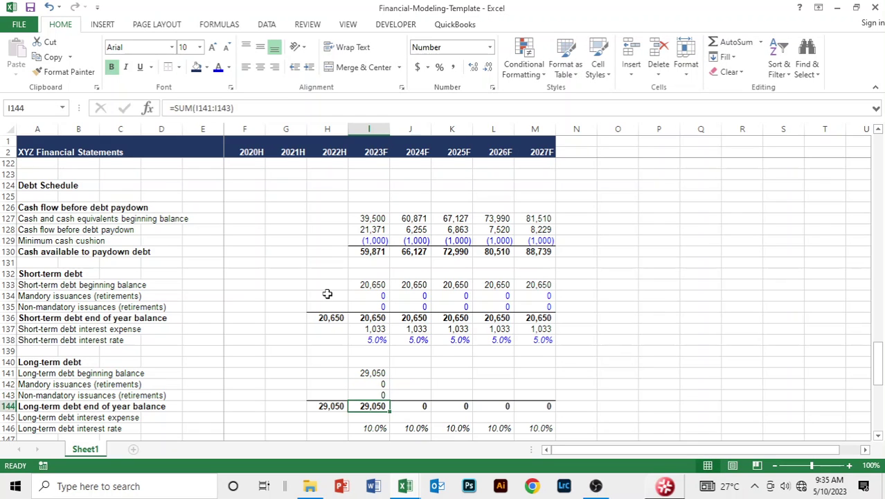
Apply the blue input font color to the long-term debt issuances in I142:M143 and copy the zeros across to 2027F.
key("Up")
key("Up")
key("shift+Down")
key("shift+Right")
key("shift+Right")
key("shift+Right")
key("shift+Right")
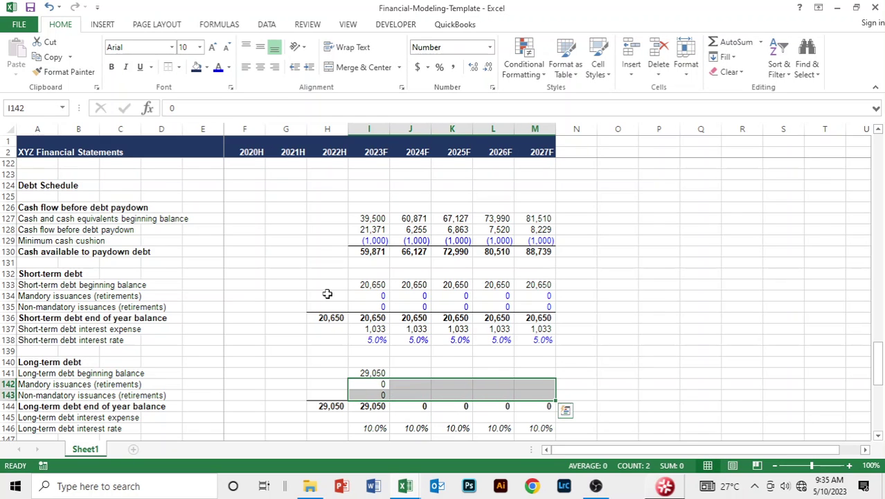
key("alt")
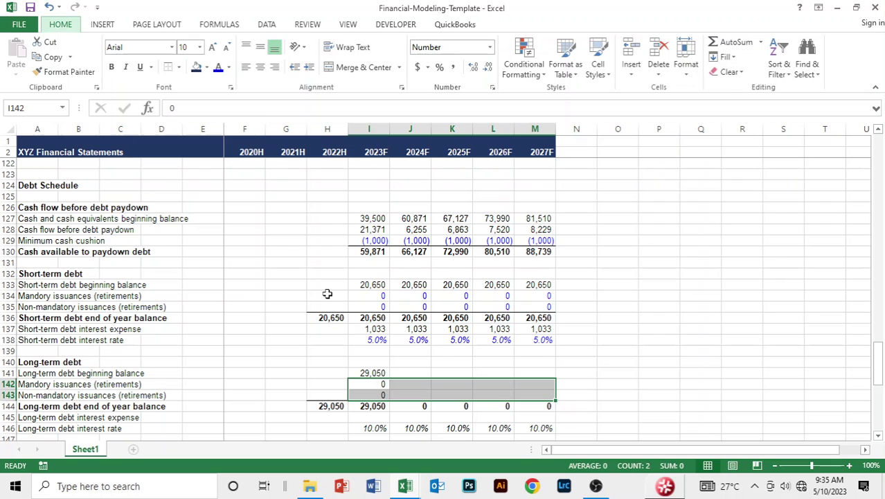
key("h")
key("f")
key("c")
left_click(218, 211)
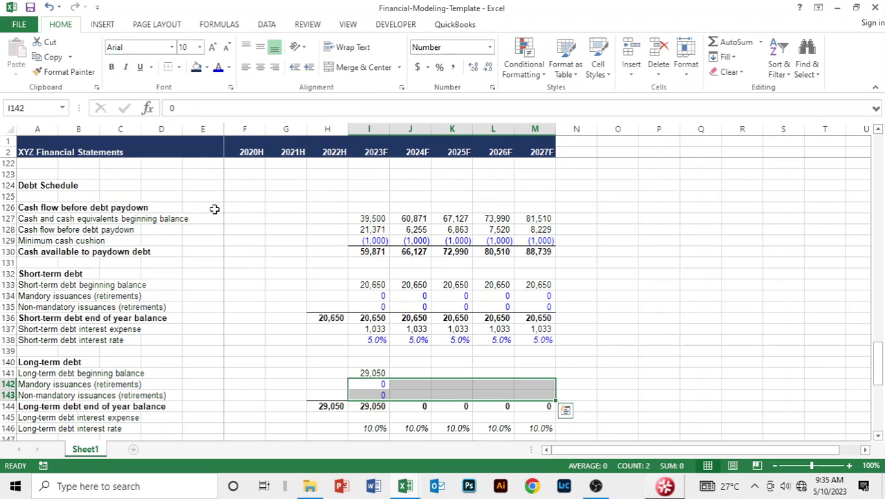
Copy the long-term debt beginning balance formula from I141 across to 2027F in M141.
left_click(372, 372)
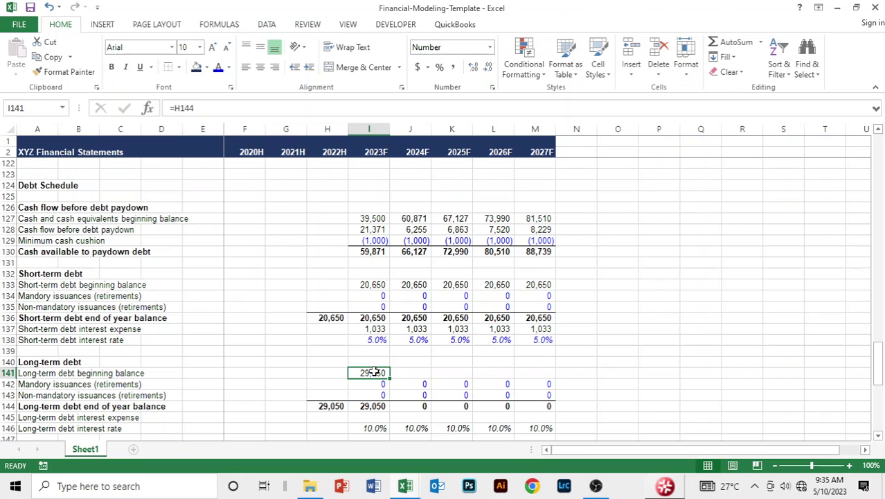
key("shift+Right")
key("shift+Right")
key("shift+Right")
key("shift+Right")
key("ctrl+r")
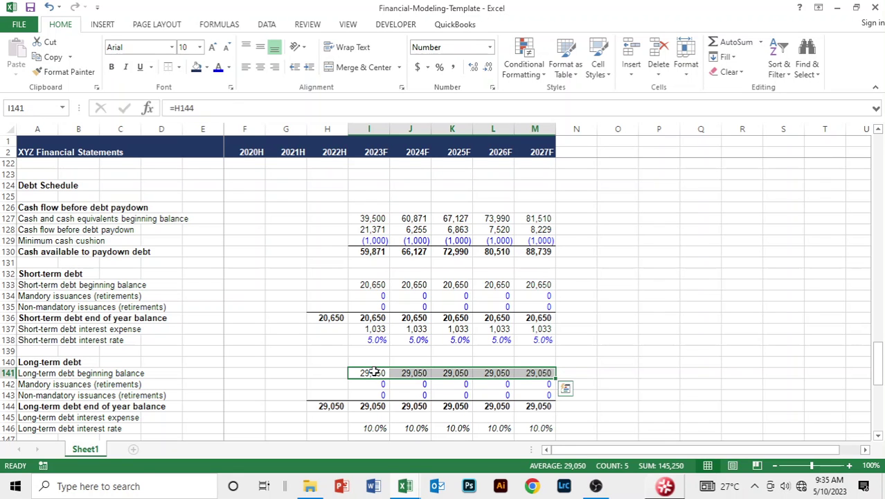
Copy the 10% long-term debt interest rate across I146:M146 and apply the blue input font color.
key("Down")
key("Down")
key("Down")
key("Down")
key("Down")
key("Down")
key("Up")
key("shift+Right")
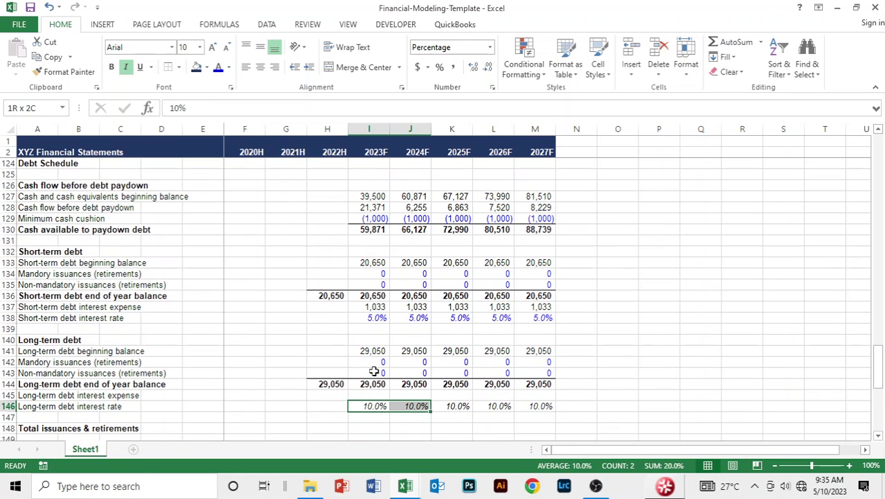
key("shift+Right")
key("shift+Right")
key("shift+Right")
key("ctrl+r")
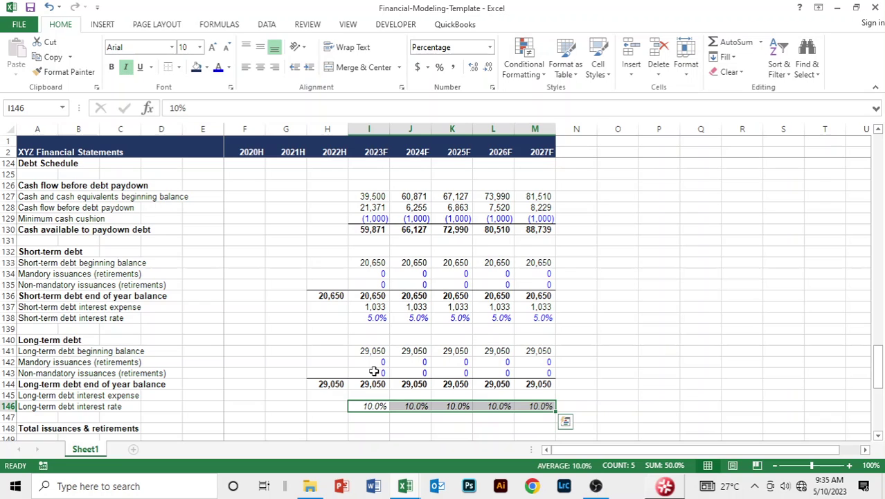
key("alt+h")
key("f")
key("c")
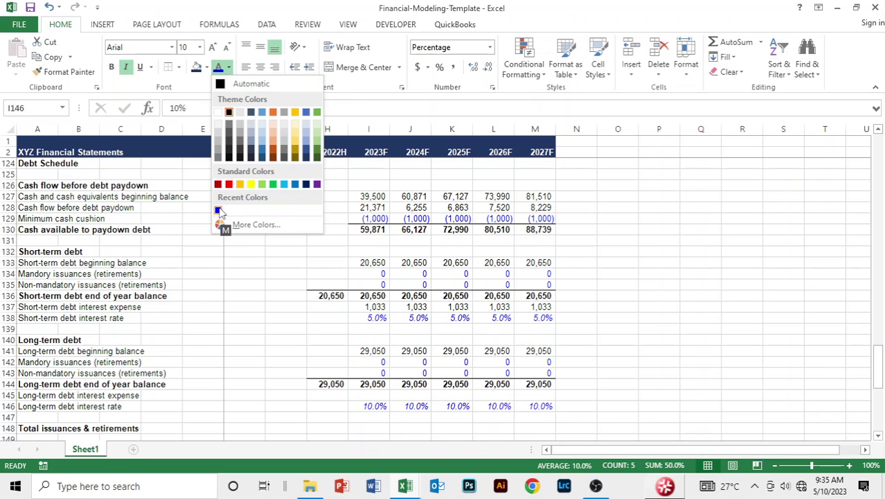
key("Escape")
Calculate the 2023F long-term debt interest expense in I145 with =AVERAGE(I141,I144)*I146.
left_click(371, 394)
type("=")
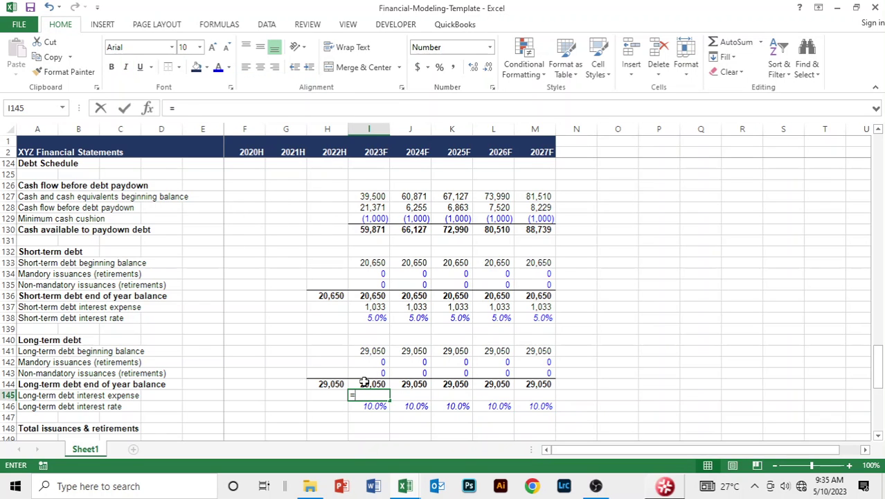
type("AVERAGE(")
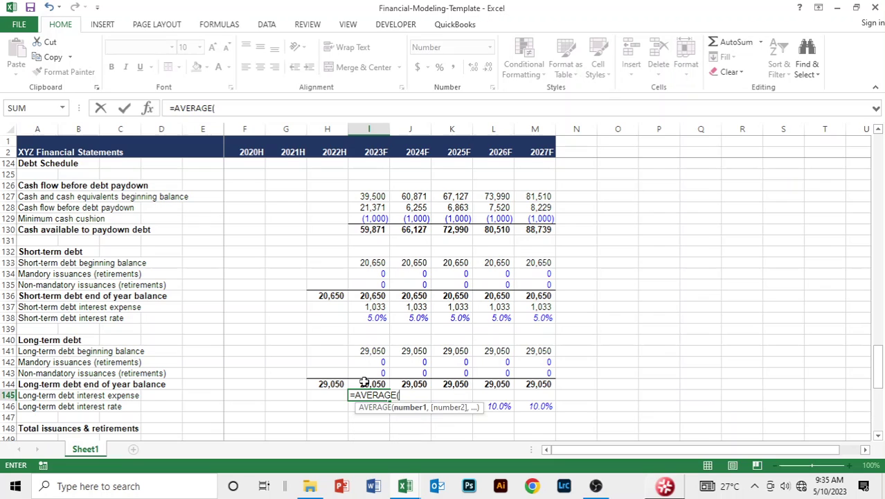
left_click(370, 352)
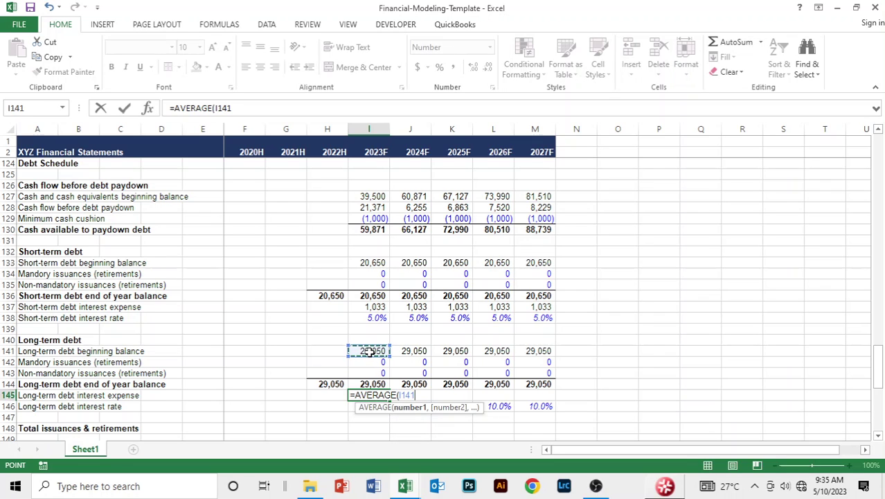
type(",")
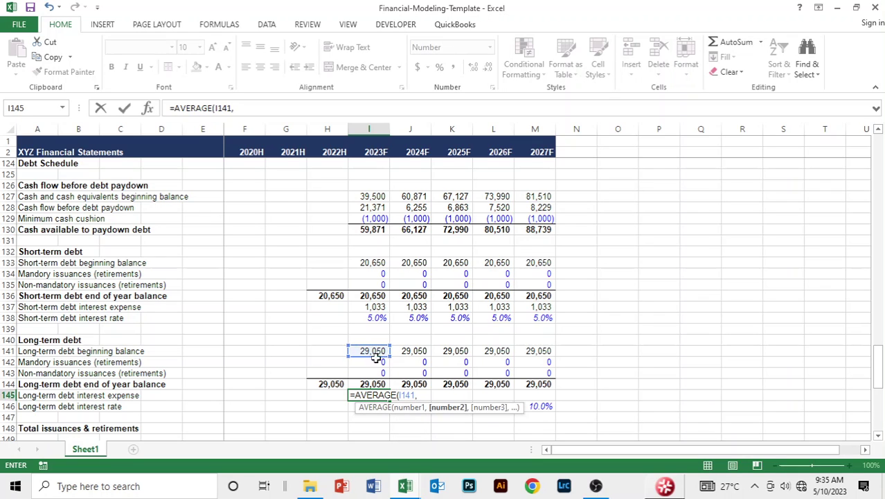
left_click(371, 382)
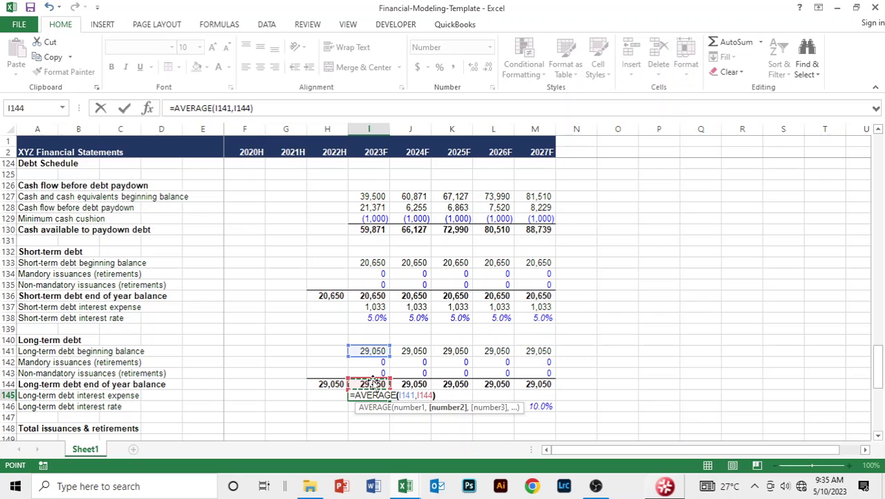
type(")*")
key("Down")
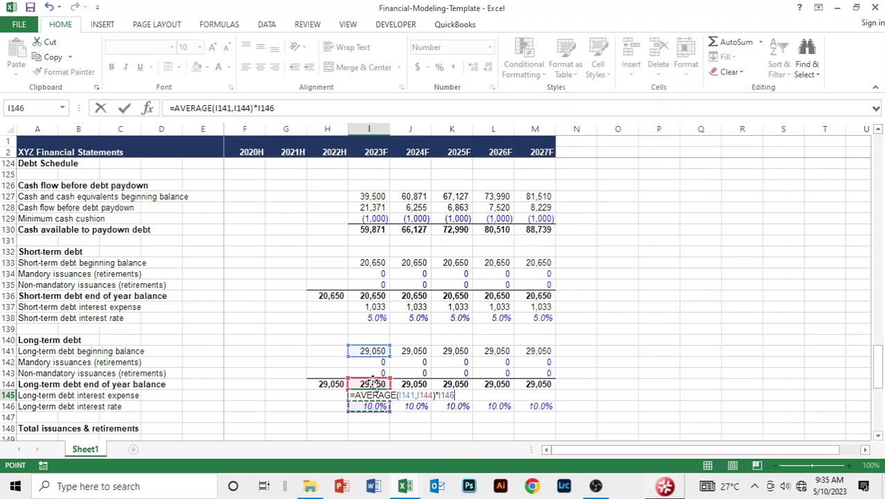
key("Return")
Copy the long-term debt interest expense formula from I145 across to 2027F in M145.
key("Up")
key("shift+Right")
key("shift+Right")
key("shift+Right")
key("shift+Right")
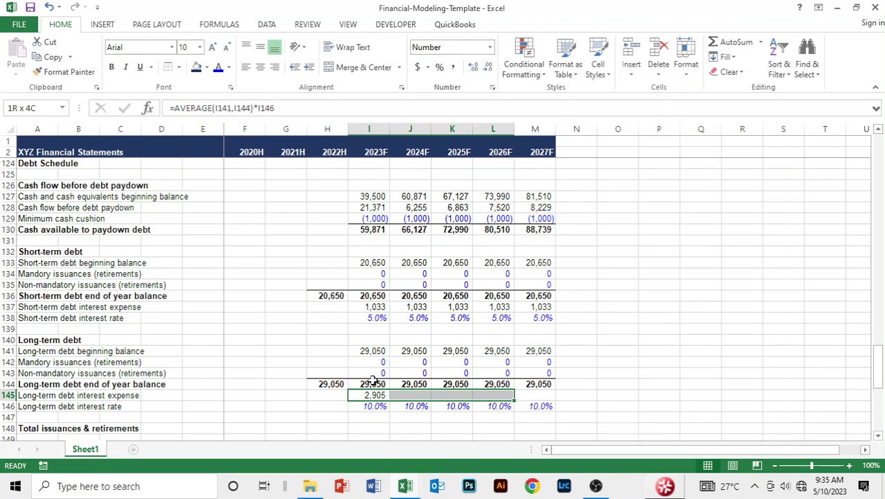
key("ctrl+r")
Calculate the 2023F total issuances and retirements in I148 with =I134+I135+I142+I143.
key("Down")
key("Down")
key("Down")
key("Down")
key("Down")
key("Down")
key("Down")
key("Down")
key("Down")
key("Down")
key("Down")
key("Down")
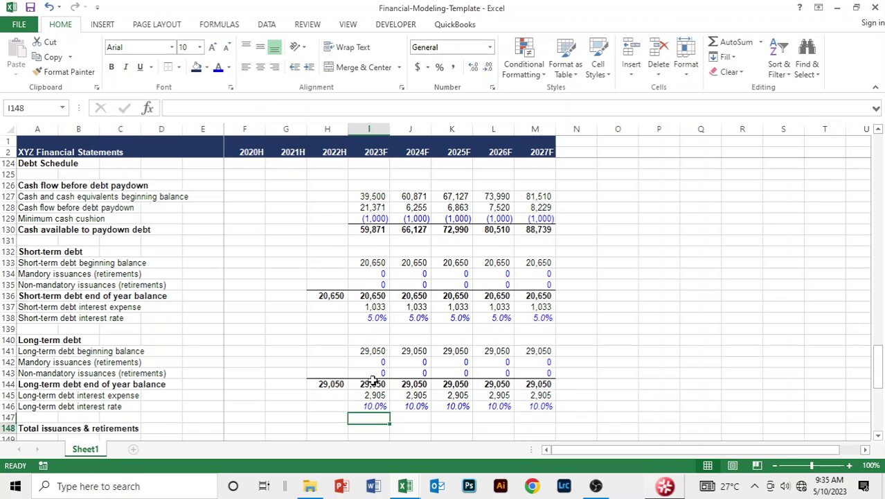
key("Down")
key("Down")
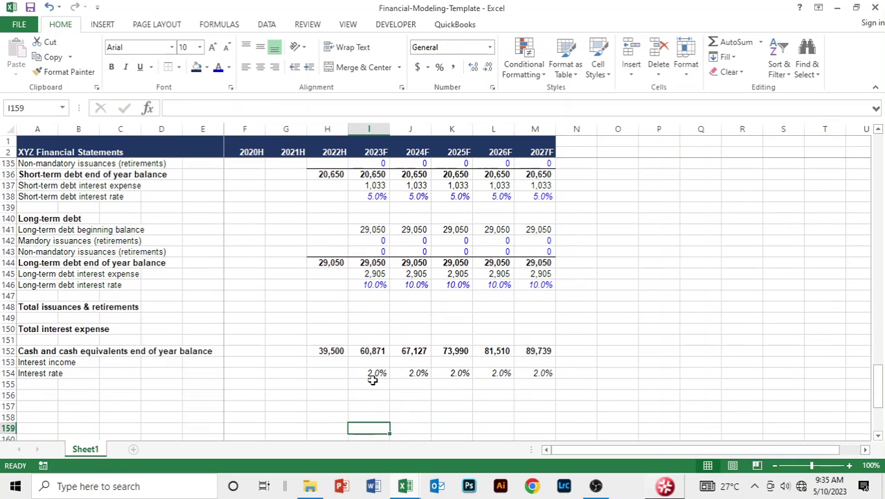
key("Up")
key("Up")
key("Up")
key("Up")
key("Up")
key("Up")
key("Up")
key("Up")
key("Up")
key("Up")
key("Up")
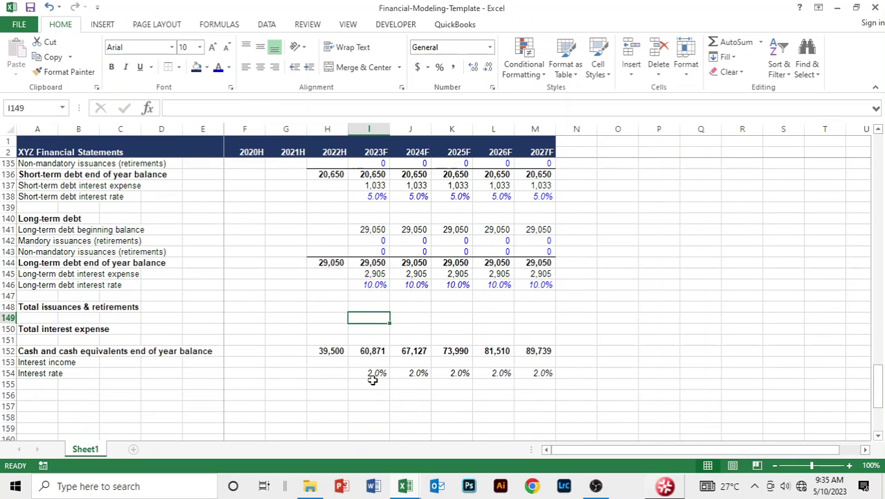
type("=")
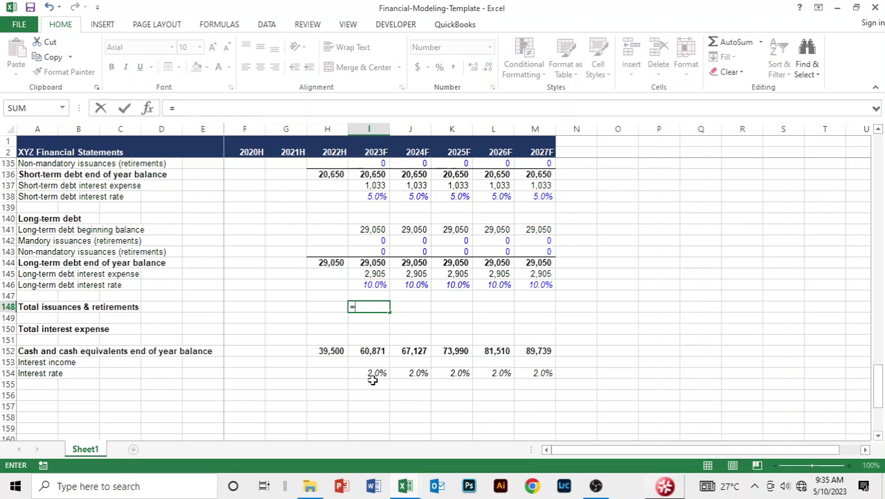
key("Up")
key("Up")
key("Up")
key("Up")
key("Up")
key("Up")
key("Up")
key("Up")
key("Up")
key("Up")
key("Up")
key("Up")
key("Up")
key("Up")
key("Up")
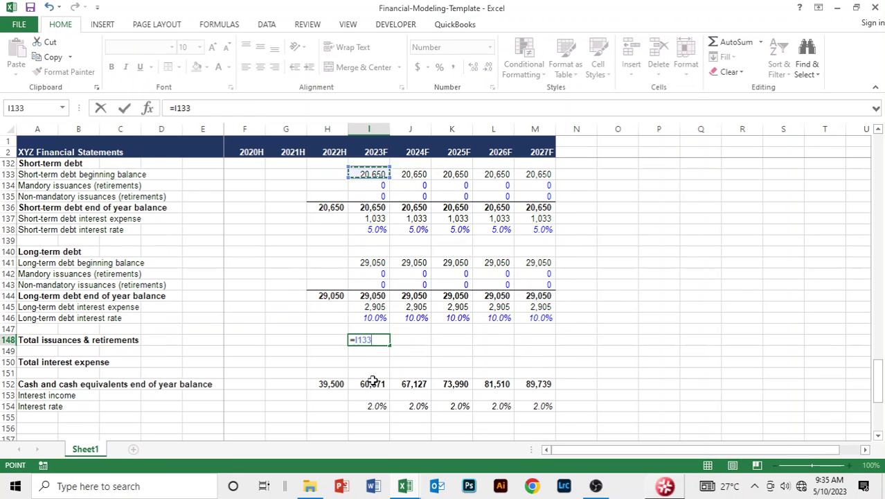
key("Down")
type("+")
key("Up")
key("Up")
key("Up")
key("Up")
key("Up")
key("Up")
key("Up")
key("Up")
key("Up")
key("Up")
key("Up")
key("Up")
key("Up")
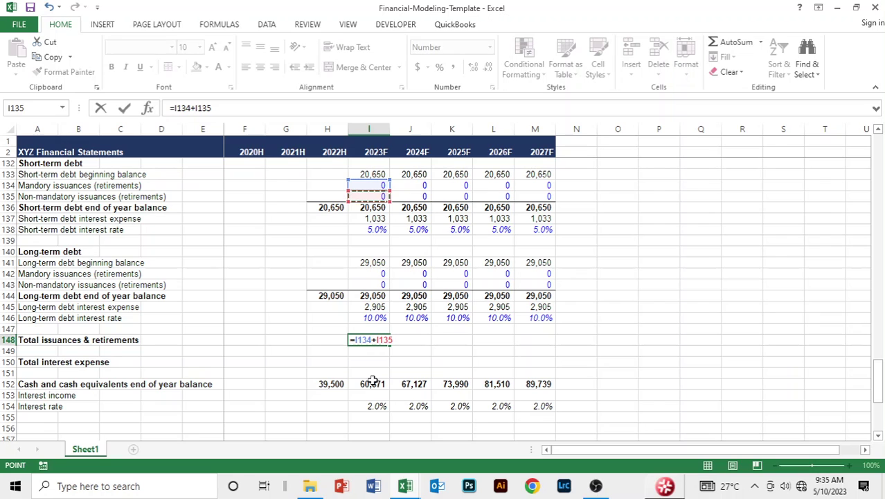
type("+")
key("Up")
key("Up")
key("Up")
key("Up")
key("Up")
key("Up")
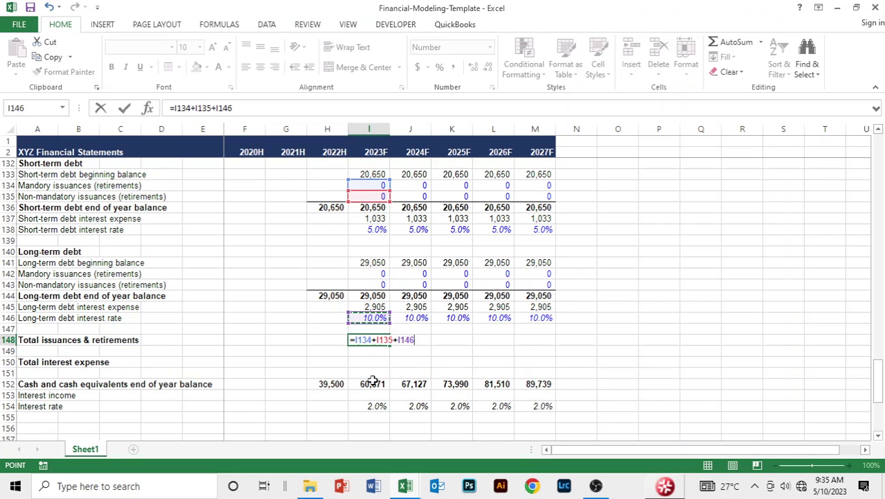
type("+")
key("Up")
key("Up")
key("Up")
key("Up")
key("Up")
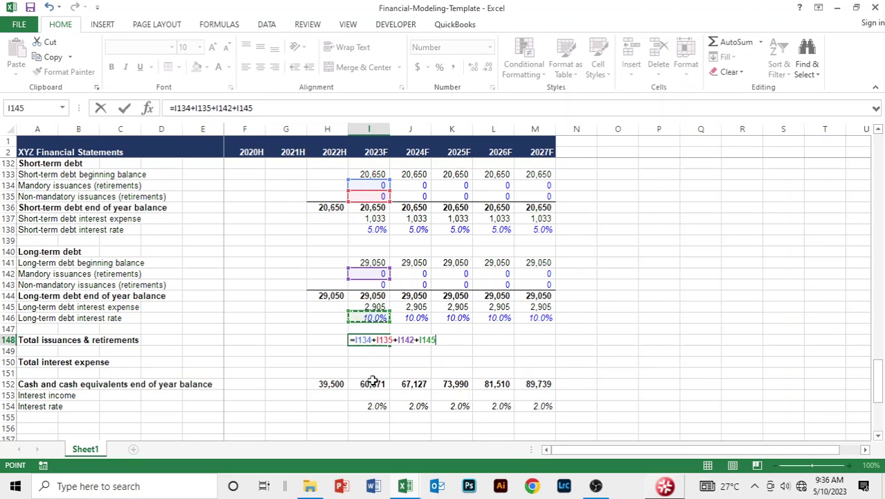
key("Return")
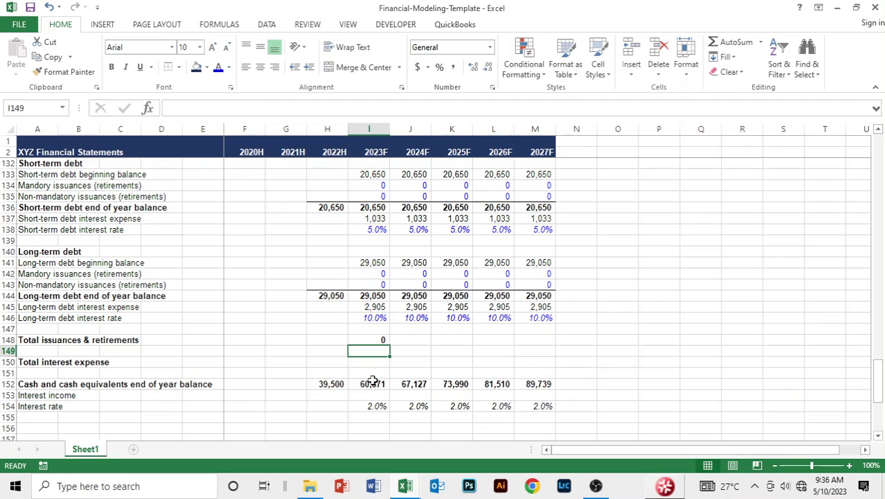
Copy the total issuances and retirements formula from I148 across to 2027F in M148.
key("Up")
key("shift+Right")
key("shift+Right")
key("shift+Right")
key("shift+Right")
key("ctrl+r")
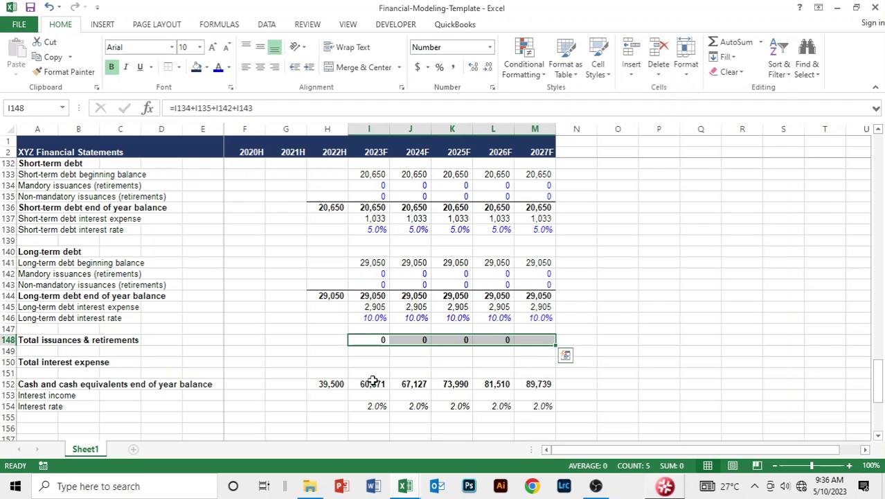
Calculate the 2023F total interest expense in I150 by adding short-term and long-term interest expense with =I137+I145.
key("Down")
key("Down")
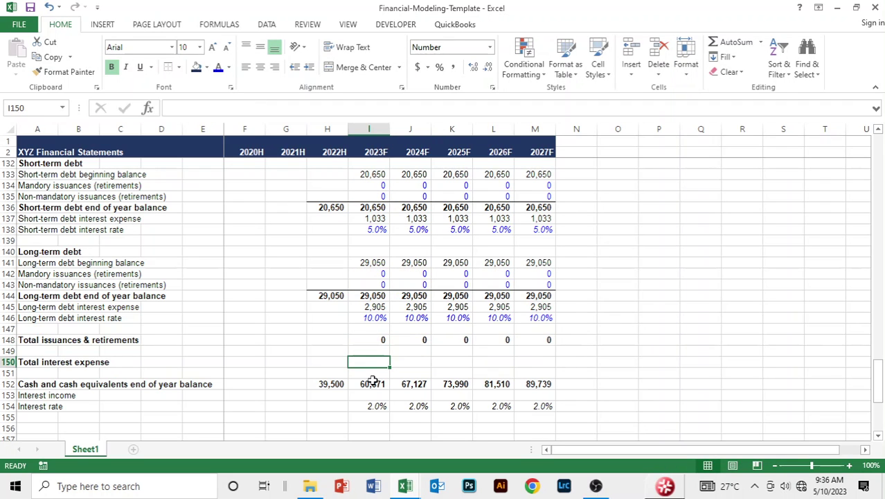
type("=")
key("Up")
key("Up")
key("Up")
key("Up")
key("Up")
key("Up")
key("Up")
key("Up")
key("Up")
key("Up")
key("Up")
key("Up")
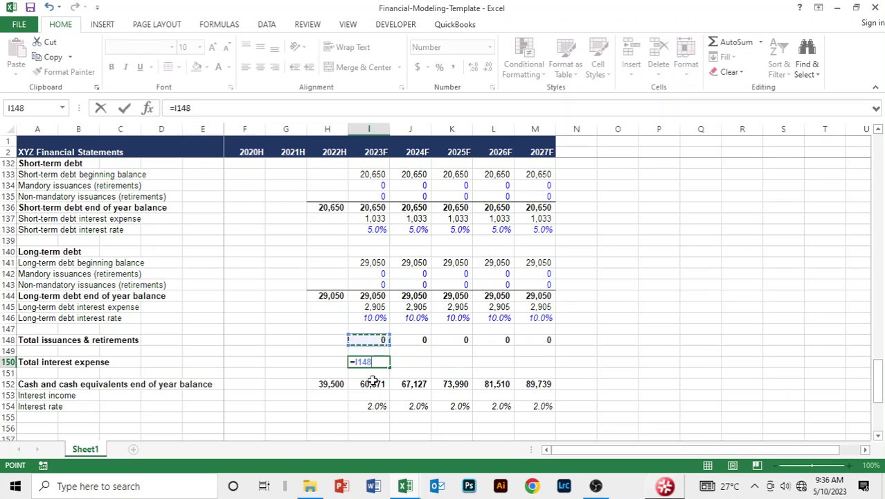
key("Up")
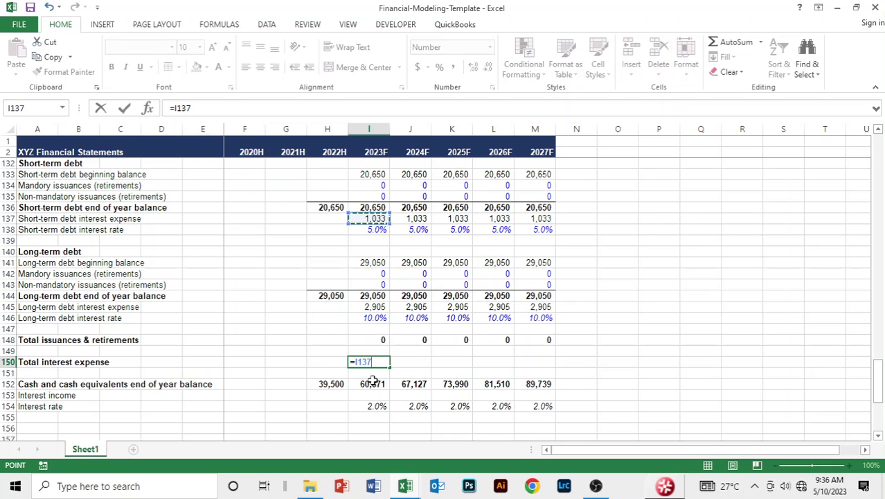
type("+")
key("Up")
key("Up")
key("Up")
key("Up")
key("Up")
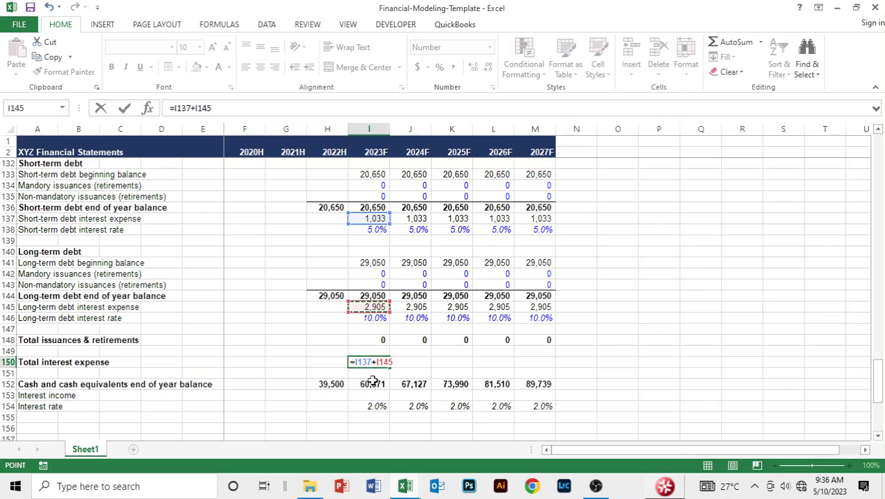
key("Return")
Copy the total interest expense formula from I150 across to 2027F in M150.
key("shift+Right")
key("shift+Right")
key("shift+Right")
key("shift+Right")
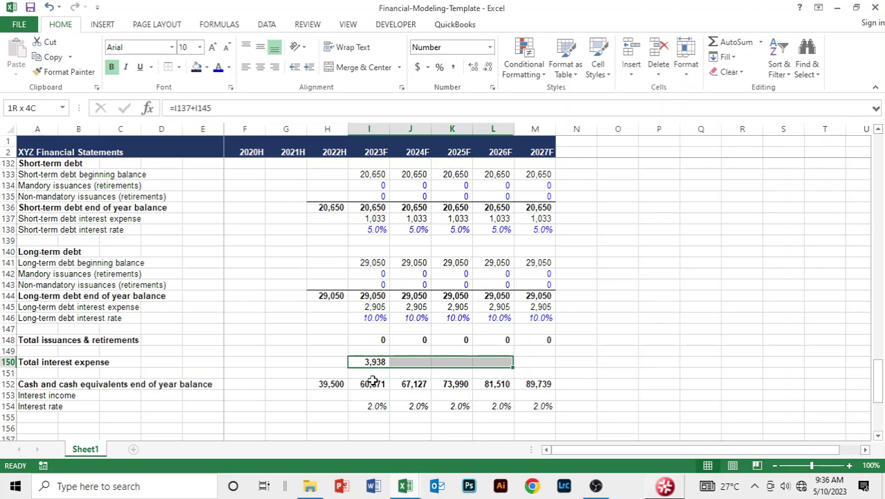
key("ctrl+r")
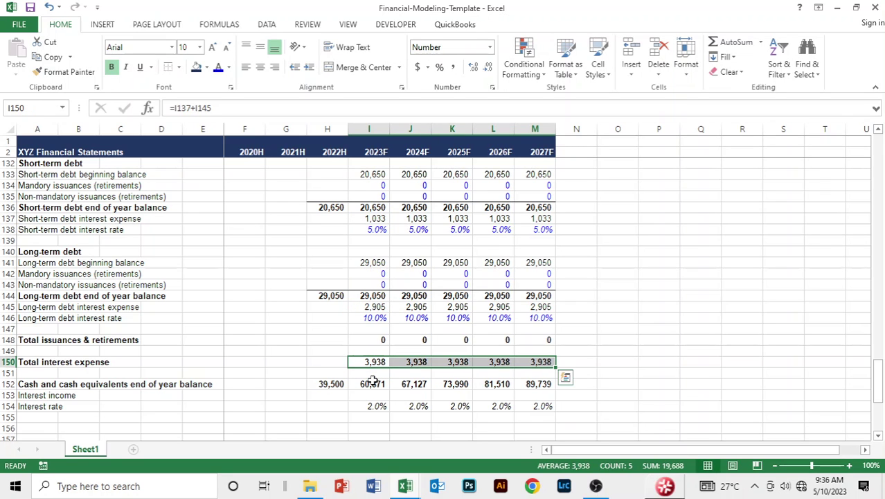
Review the debt schedule rows between the cash flow before debt paydown and the total interest expense.
key("Up")
key("Up")
key("Up")
key("Up")
key("Up")
key("Up")
key("Up")
key("Up")
key("Up")
key("Up")
key("Up")
key("Up")
key("Up")
key("Up")
key("Up")
key("Up")
key("Up")
key("Up")
key("Up")
key("Up")
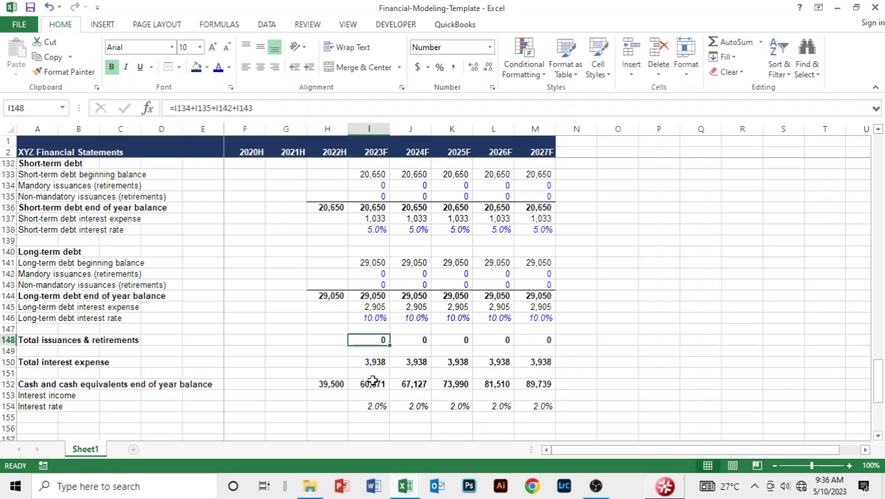
key("Down")
key("Down")
key("Down")
key("Down")
key("Down")
key("Down")
key("Down")
key("Down")
key("Down")
key("Down")
key("Down")
key("Down")
key("Down")
key("Down")
key("Down")
key("Down")
key("Down")
key("Down")
key("Down")
key("Down")
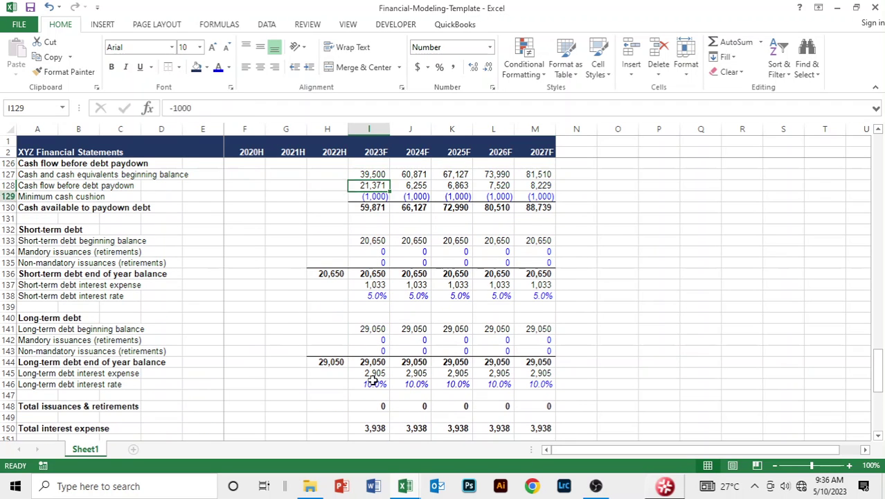
Calculate the 2023F interest income in I153 from average beginning and ending cash times the interest rate with =AVERAGE(I152,I127)*I154.
key("Up")
key("Up")
key("Up")
key("Up")
key("Up")
key("Up")
key("Up")
key("Up")
key("Up")
key("Up")
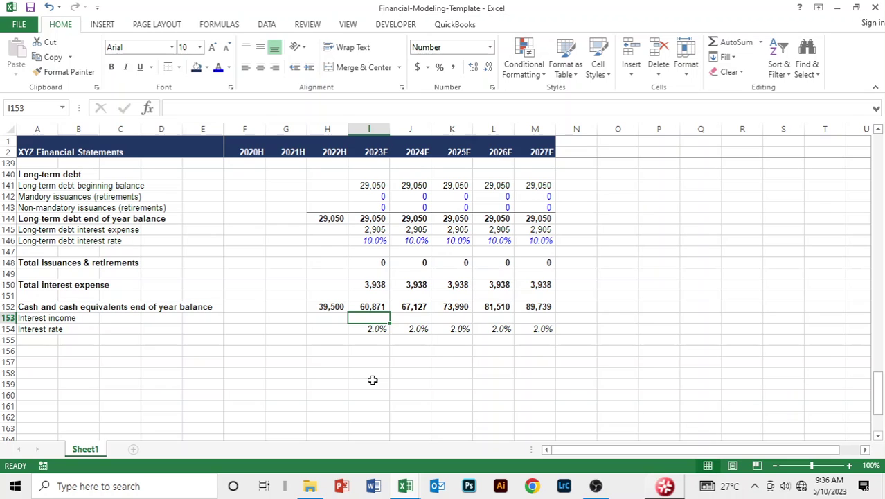
type("=")
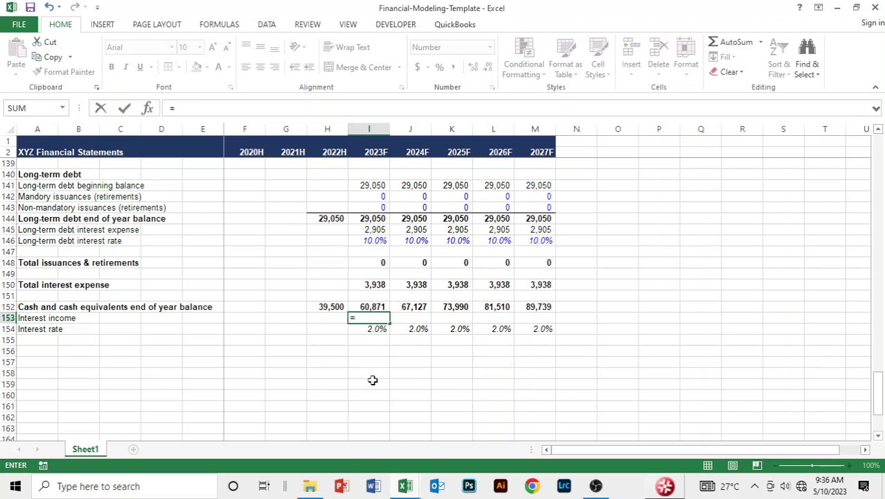
type("AVERAGE")
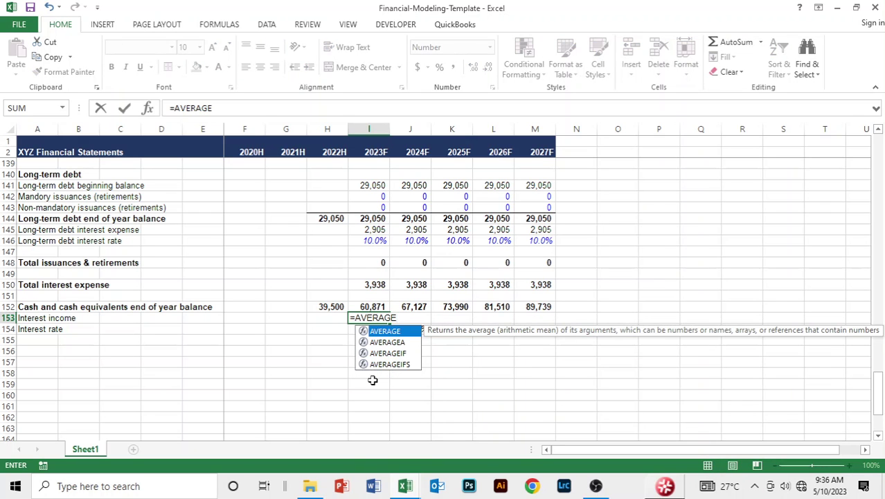
type("(")
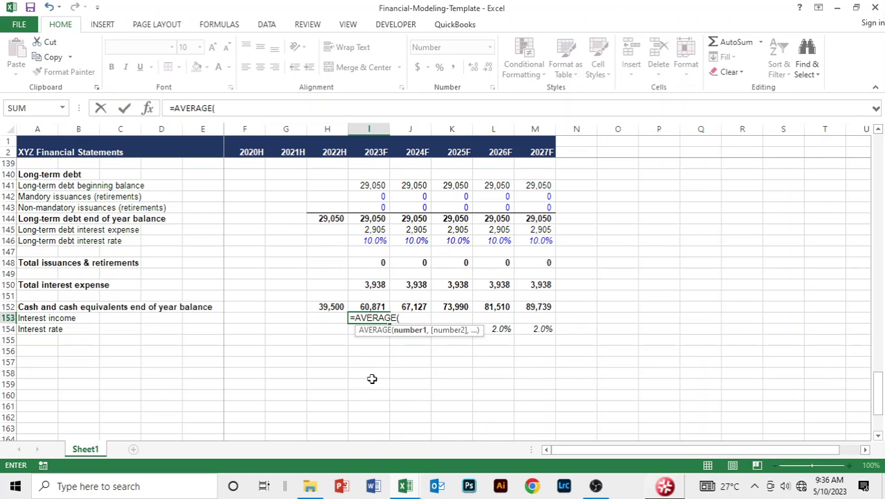
left_click(369, 306)
type(",")
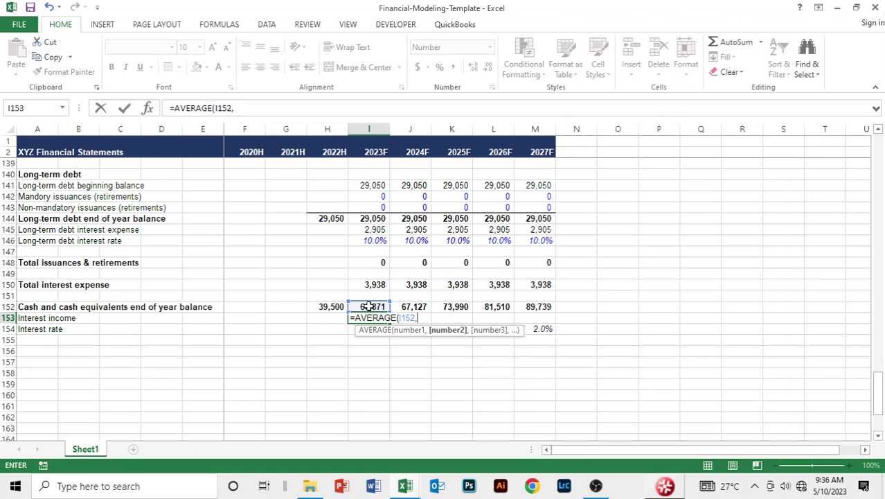
scroll(388, 270, "up", 7)
scroll(388, 270, "up", 6)
scroll(388, 271, "down", 5)
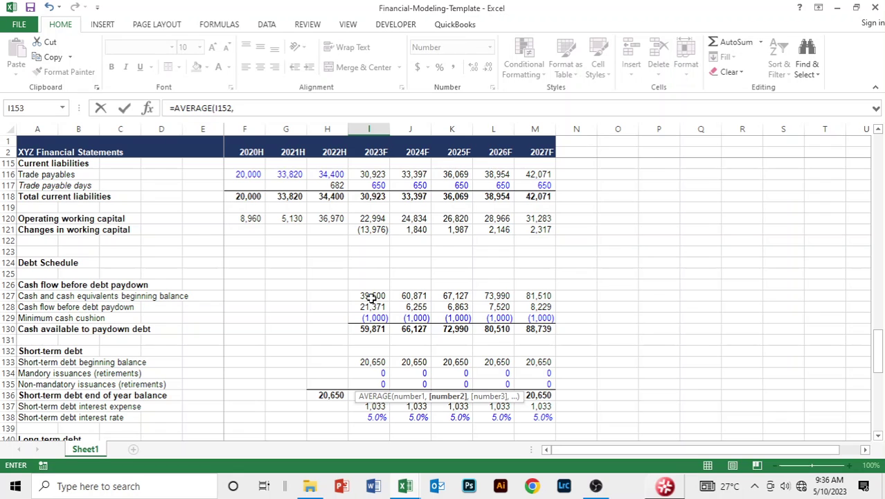
left_click(372, 298)
type(")*")
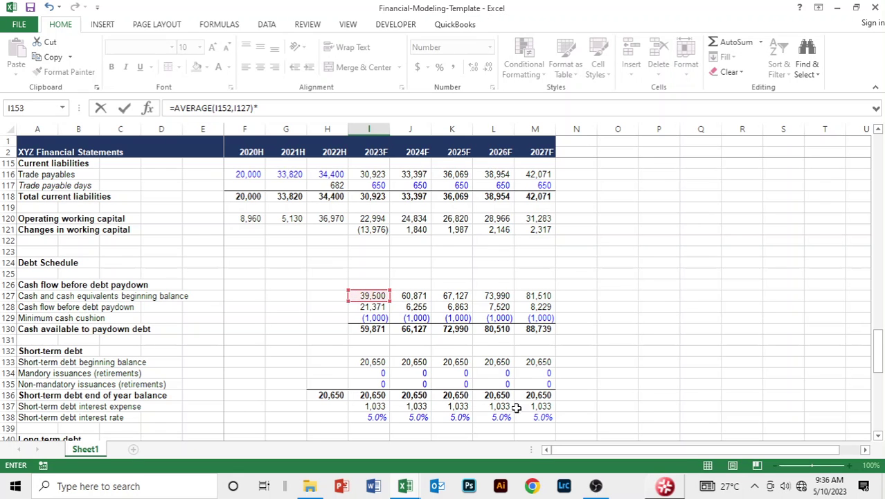
scroll(484, 372, "down", 8)
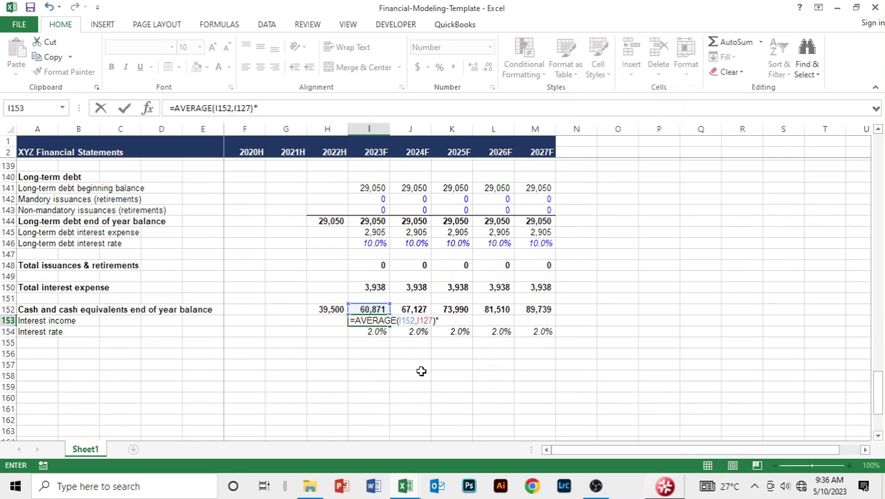
type("*")
left_click(374, 329)
key("Return")
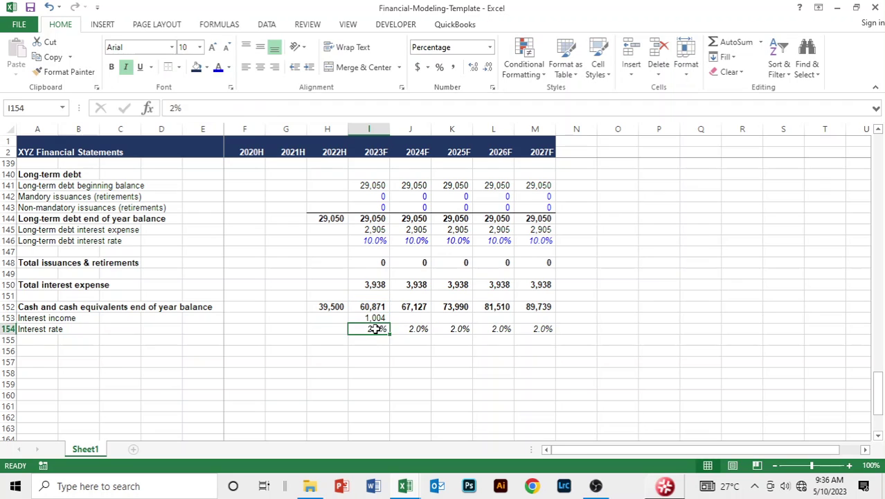
Copy the interest income formula from I153 across to 2027F in M153.
key("Up")
key("shift+Right")
key("shift+Right")
key("shift+Right")
key("shift+Right")
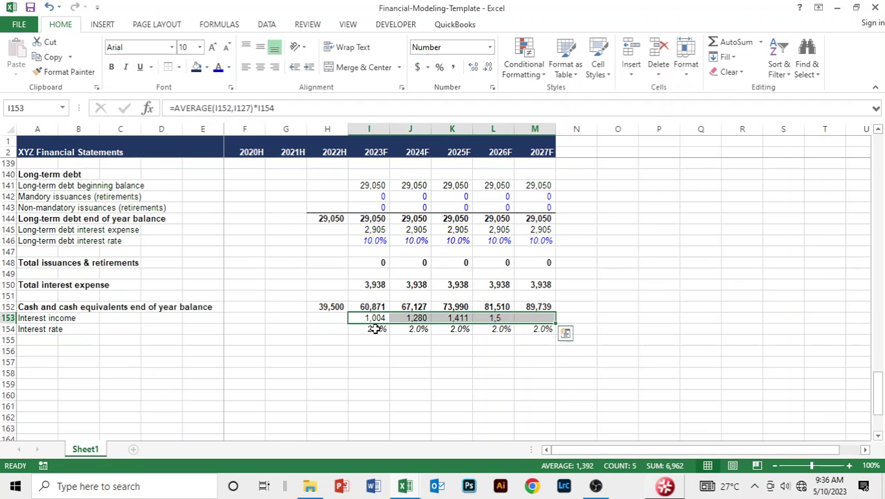
key("ctrl+r")
Set the font colour of the 2023F to 2027F interest rates in I154:M154 to the recently used blue.
left_click(374, 328)
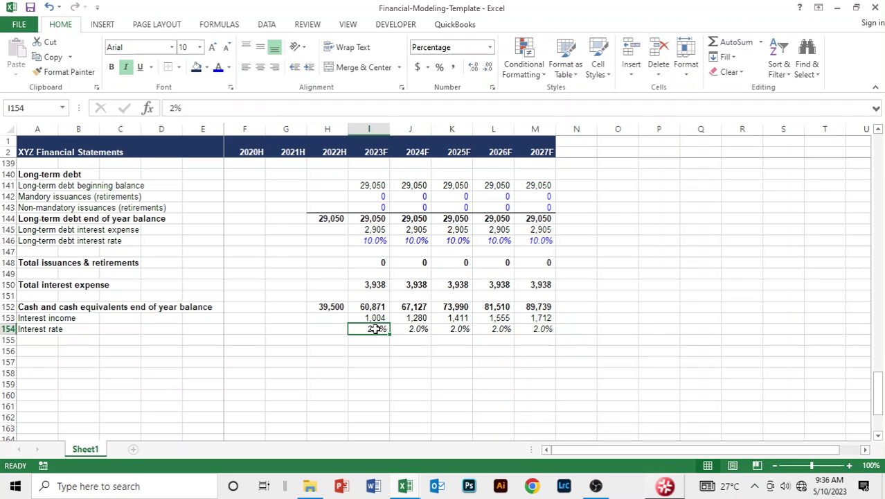
key("shift+Right")
key("shift+Right")
key("shift+Right")
key("shift+Right")
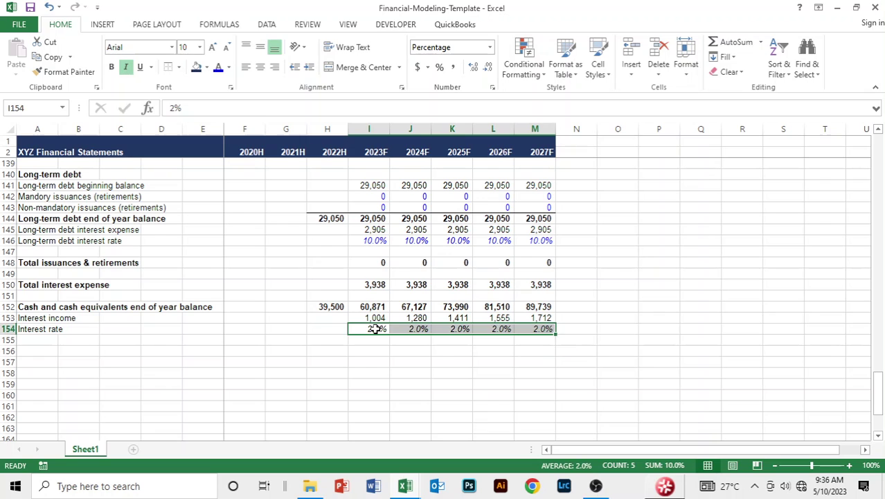
left_click(228, 67)
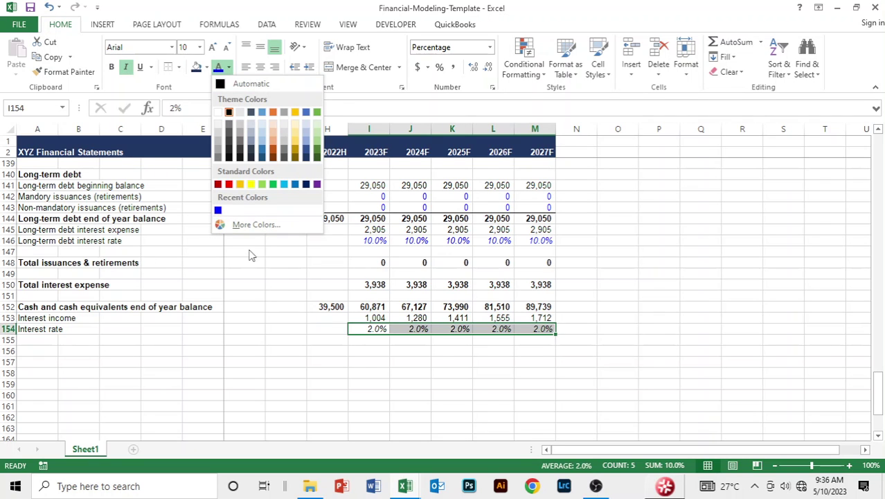
left_click(217, 210)
left_click(387, 343)
Review the completed debt schedule from its heading in row 124 down to the interest income and interest rate rows.
left_click(469, 361)
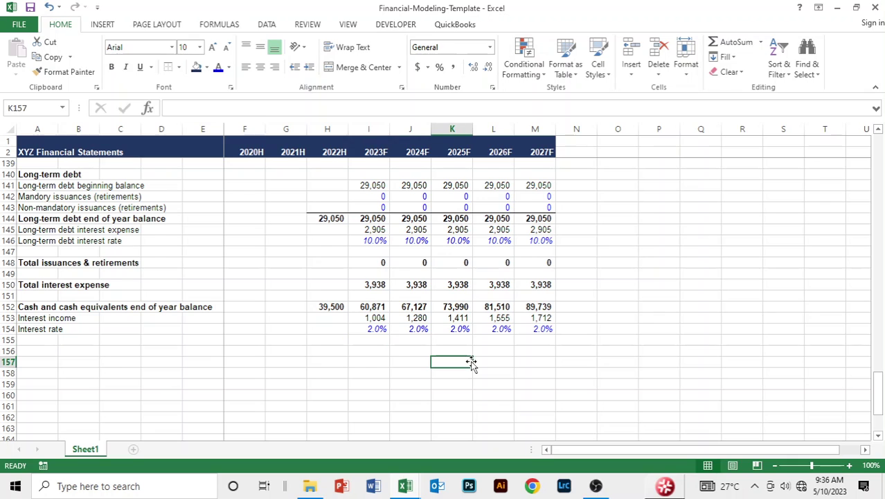
left_click(534, 371)
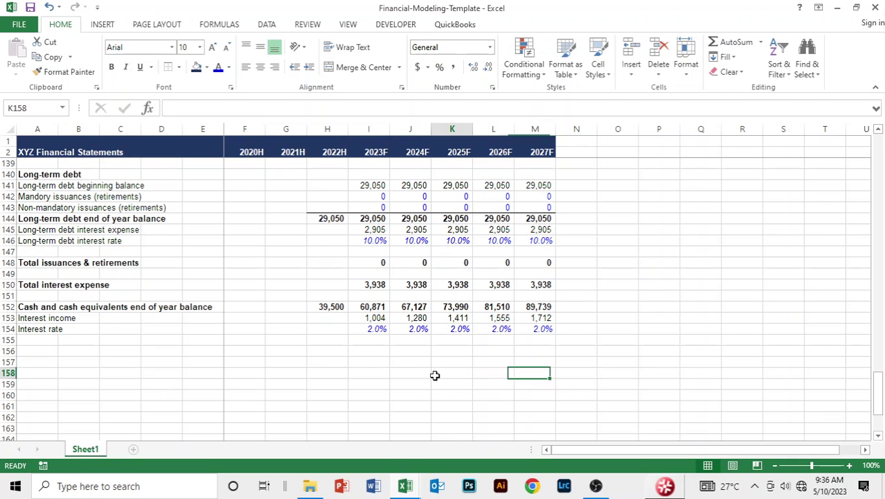
left_click(435, 375)
key("Up")
key("Up")
key("Up")
key("Up")
key("Up")
key("Up")
key("Up")
key("Up")
key("Up")
key("Up")
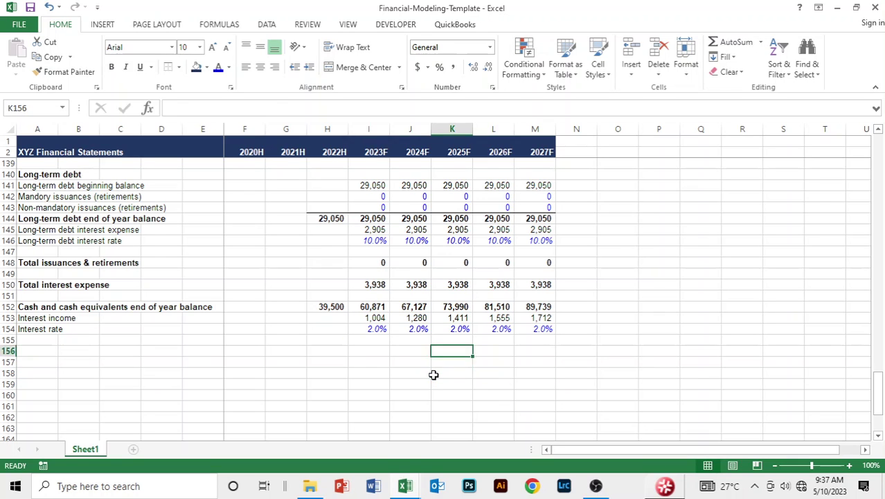
key("Up")
key("Up")
key("Up")
key("Up")
key("Up")
key("Up")
key("Up")
key("Up")
key("Up")
key("Up")
key("Up")
key("Up")
key("Up")
key("Up")
key("Up")
key("Up")
key("Up")
key("Up")
key("Up")
key("Up")
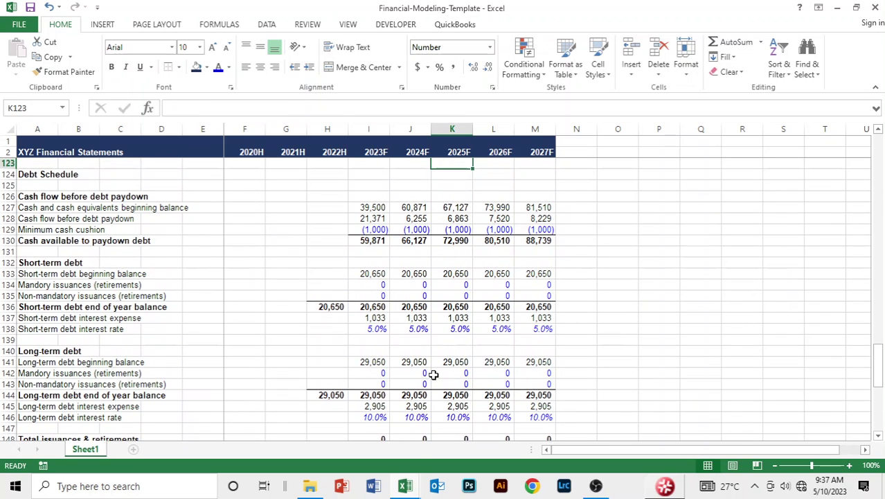
key("Down")
key("Down")
key("Down")
key("Down")
key("Down")
key("Down")
key("Down")
key("Down")
key("Down")
key("Down")
key("Down")
key("Down")
key("Down")
key("Down")
key("Down")
key("Down")
key("Down")
key("Down")
key("Down")
key("Down")
key("Down")
key("Down")
key("Down")
key("Down")
key("Down")
key("Down")
key("Down")
key("Down")
key("Down")
key("Down")
key("Down")
key("Down")
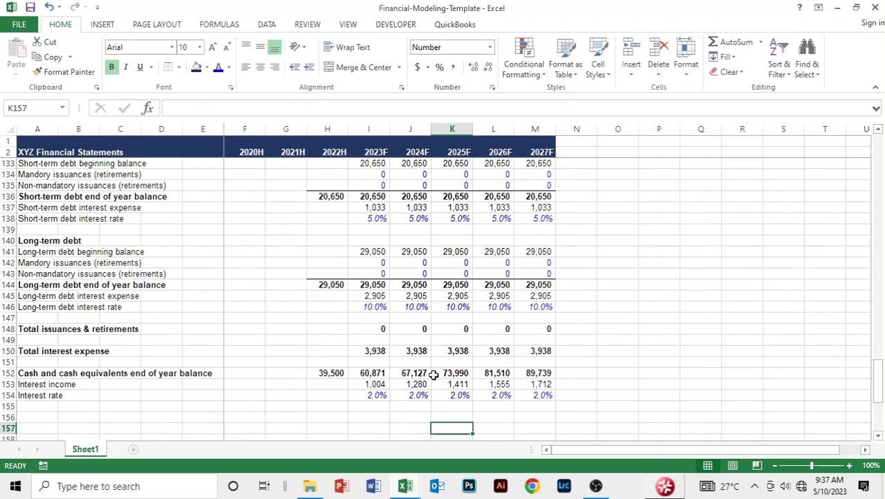
key("Down")
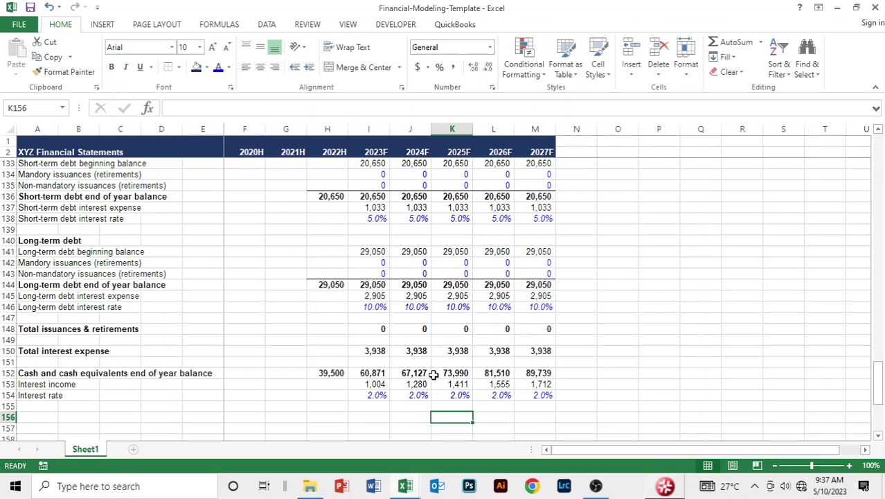